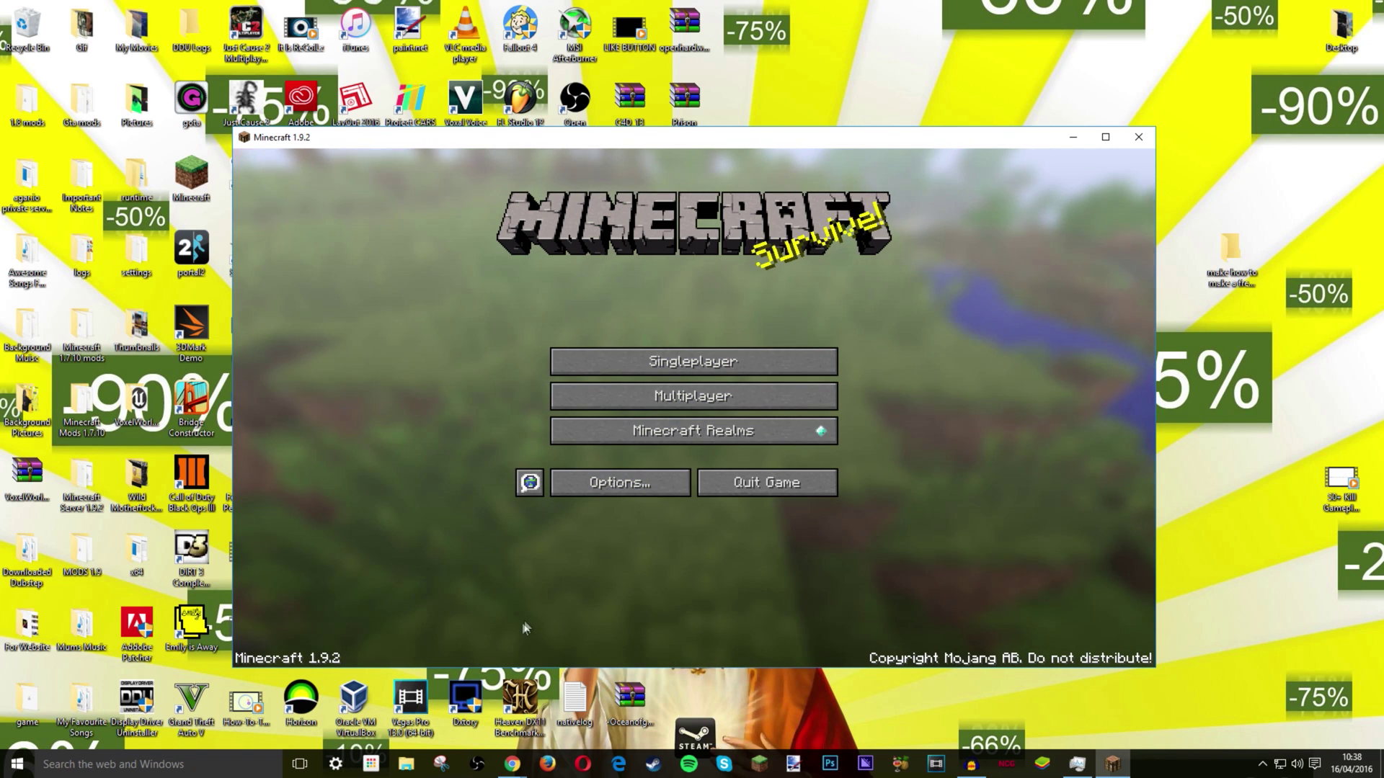
- Browse the MCVersions.net list to the 1.9.2 release, check the Hamachi download tab, then return
{"action": "left_click", "coordinate": [432, 702]}
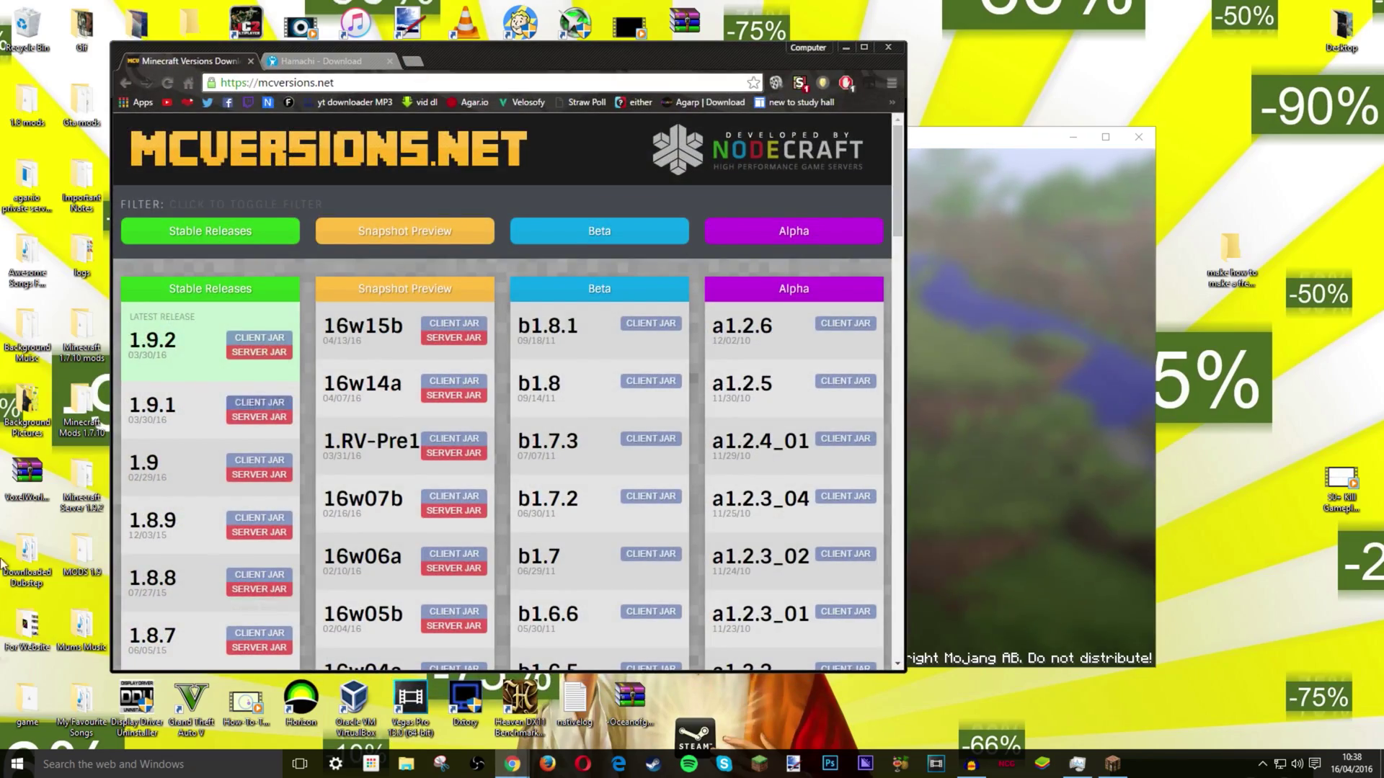
{"action": "scroll", "coordinate": [237, 457], "scroll_direction": "down", "scroll_amount": 15}
{"action": "scroll", "coordinate": [236, 458], "scroll_direction": "up", "scroll_amount": 6}
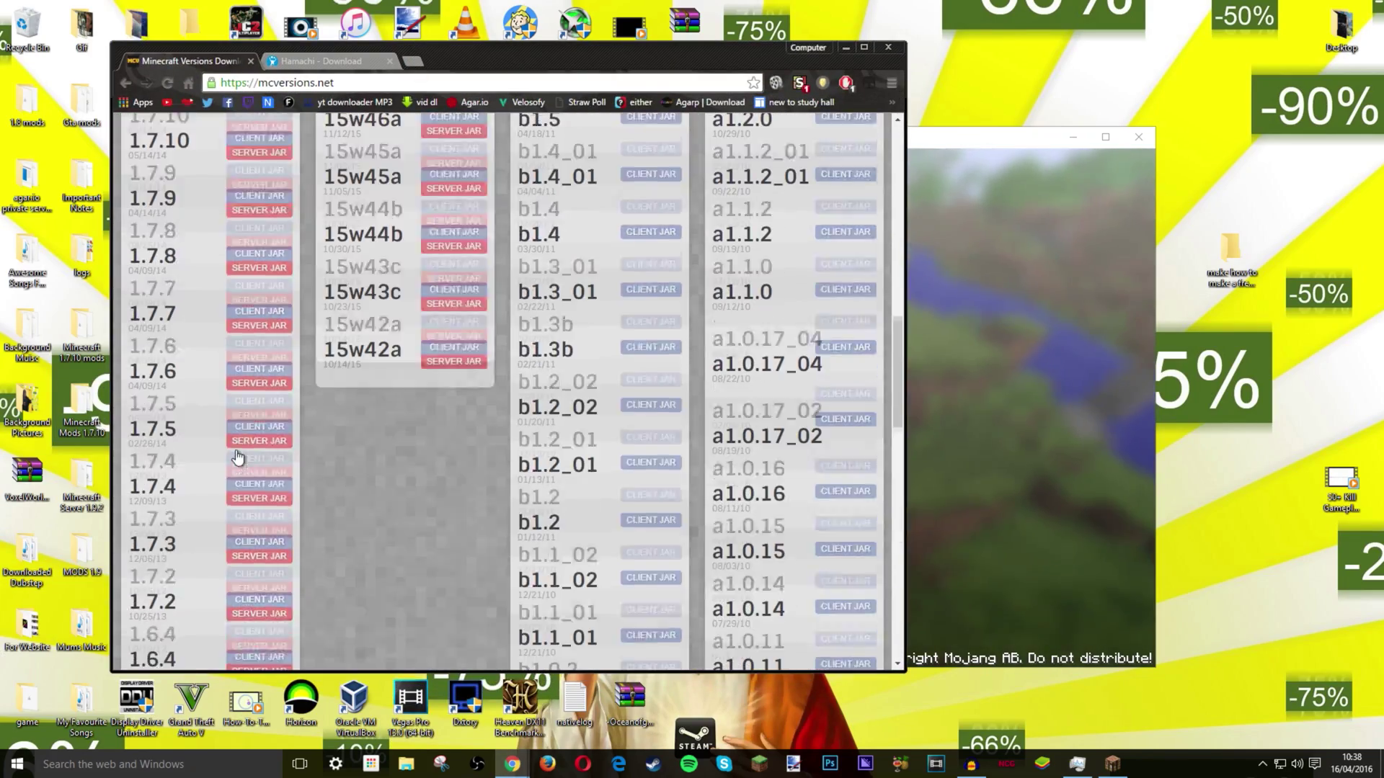
{"action": "scroll", "coordinate": [236, 458], "scroll_direction": "down", "scroll_amount": 6}
{"action": "scroll", "coordinate": [236, 457], "scroll_direction": "up", "scroll_amount": 20}
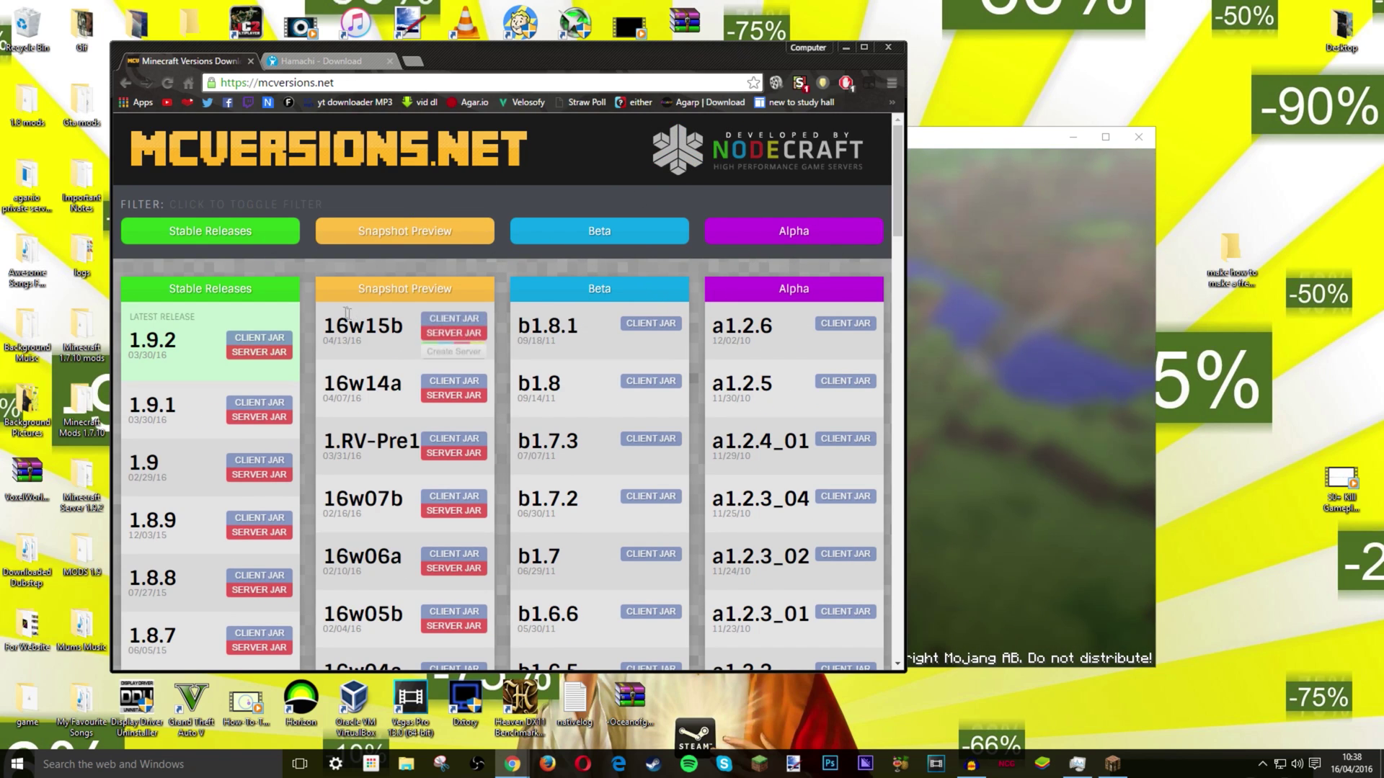
{"action": "scroll", "coordinate": [221, 250], "scroll_direction": "down", "scroll_amount": 5}
{"action": "scroll", "coordinate": [220, 249], "scroll_direction": "down", "scroll_amount": 10}
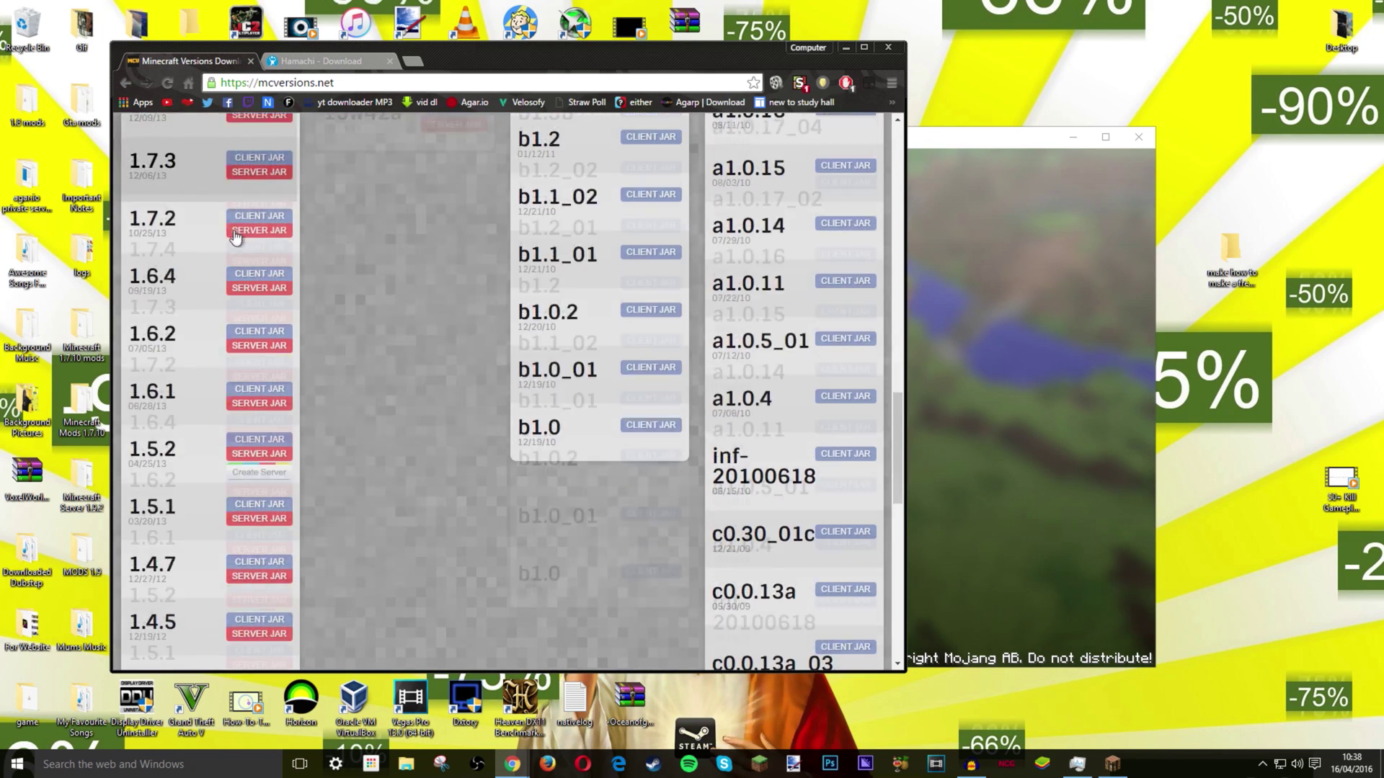
{"action": "scroll", "coordinate": [217, 289], "scroll_direction": "up", "scroll_amount": 20}
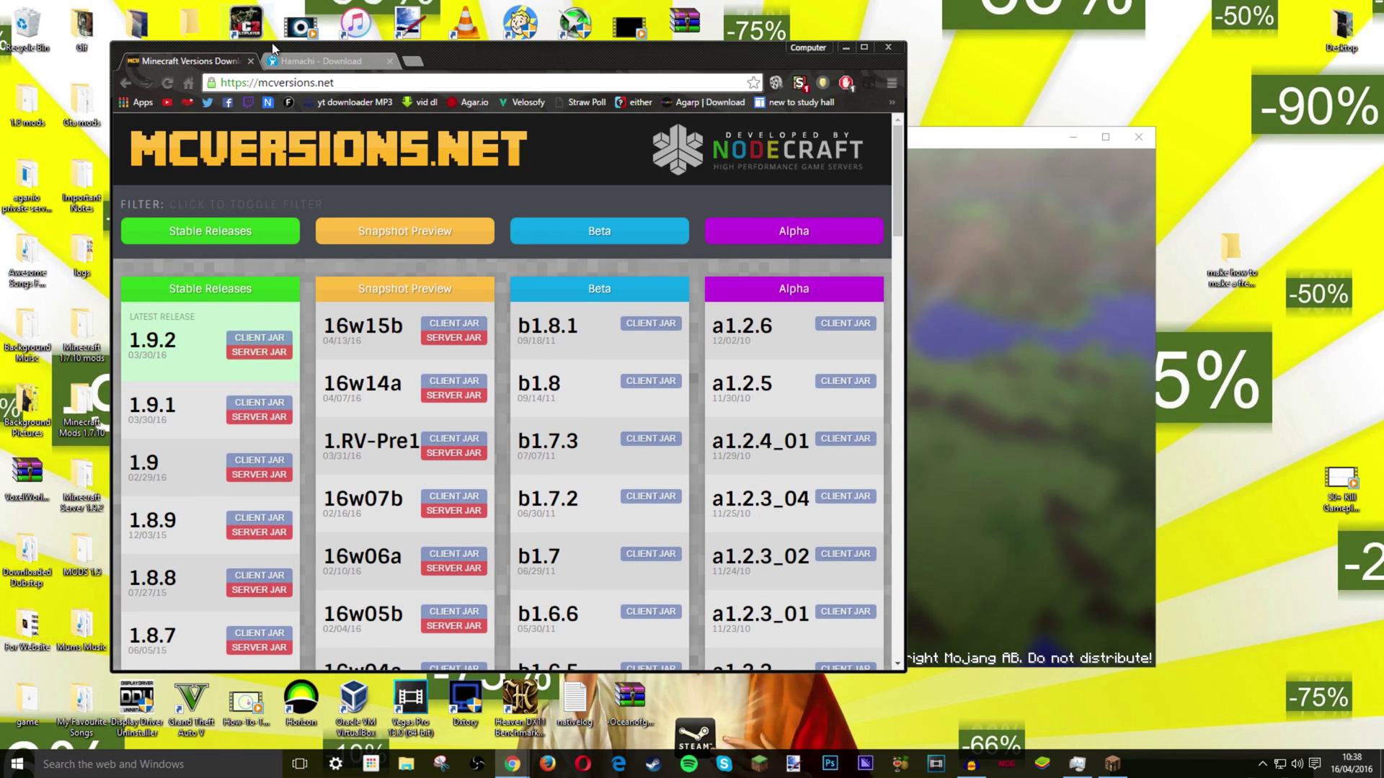
{"action": "left_click", "coordinate": [327, 65]}
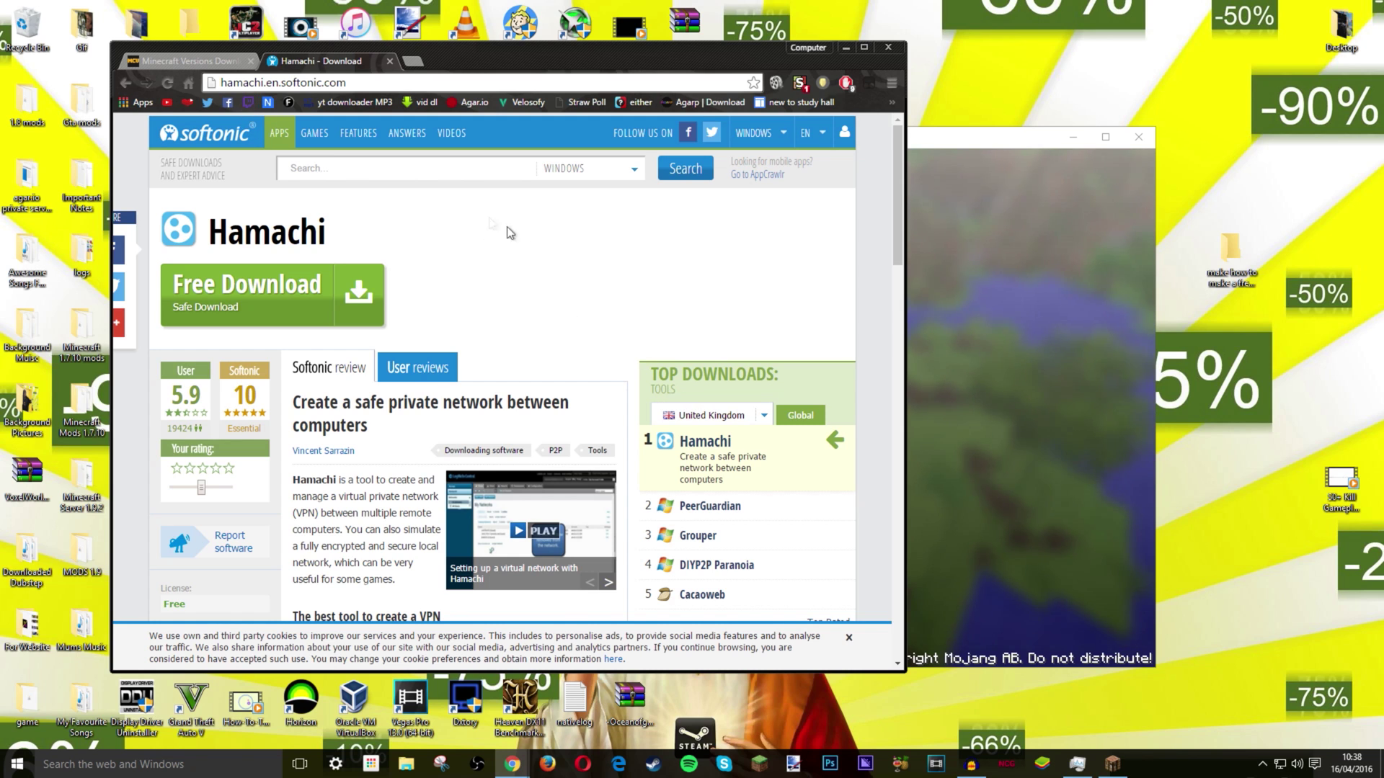
{"action": "left_click", "coordinate": [181, 64]}
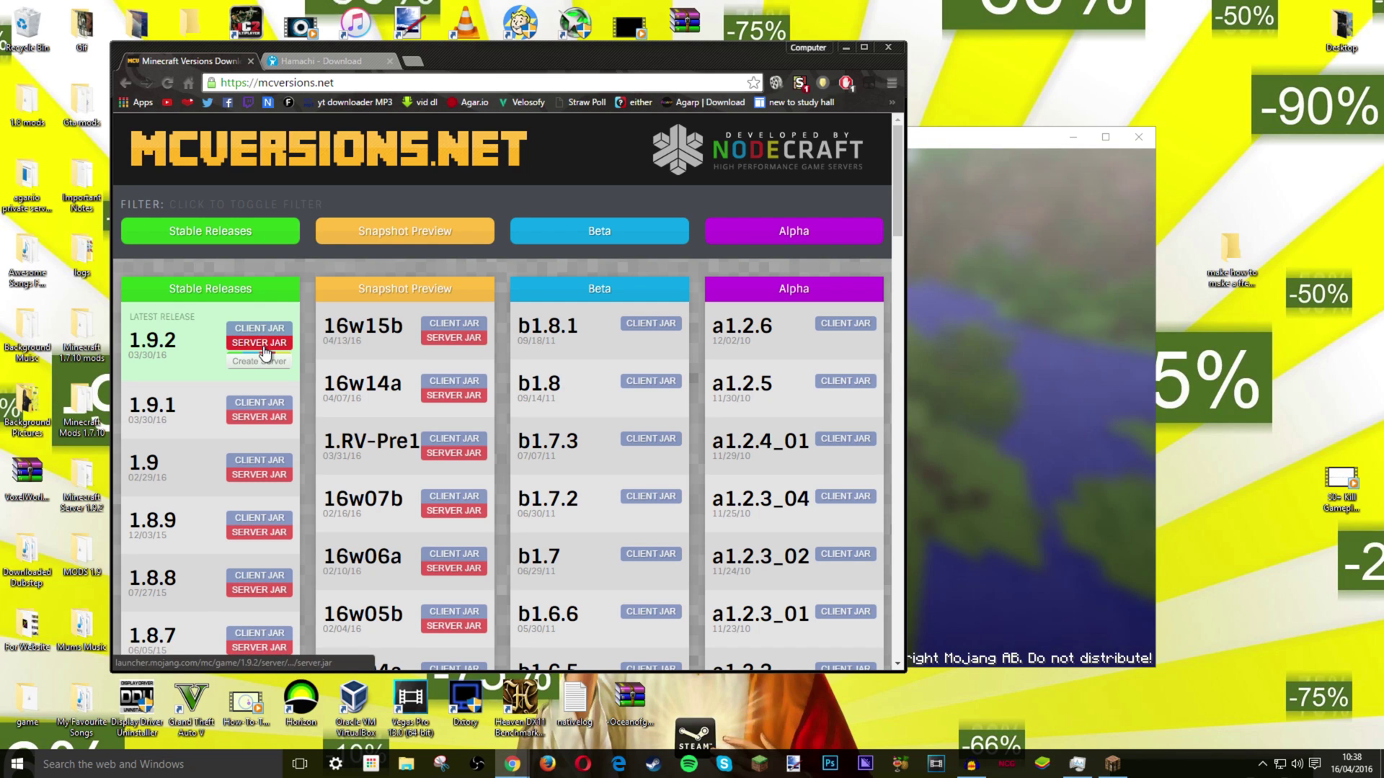
- Download the 1.9.2 server jar and create a desktop folder named 'Minecraft Server'
{"action": "left_click", "coordinate": [262, 345]}
{"action": "right_click", "coordinate": [1208, 353]}
{"action": "mouse_move", "coordinate": [1226, 513]}
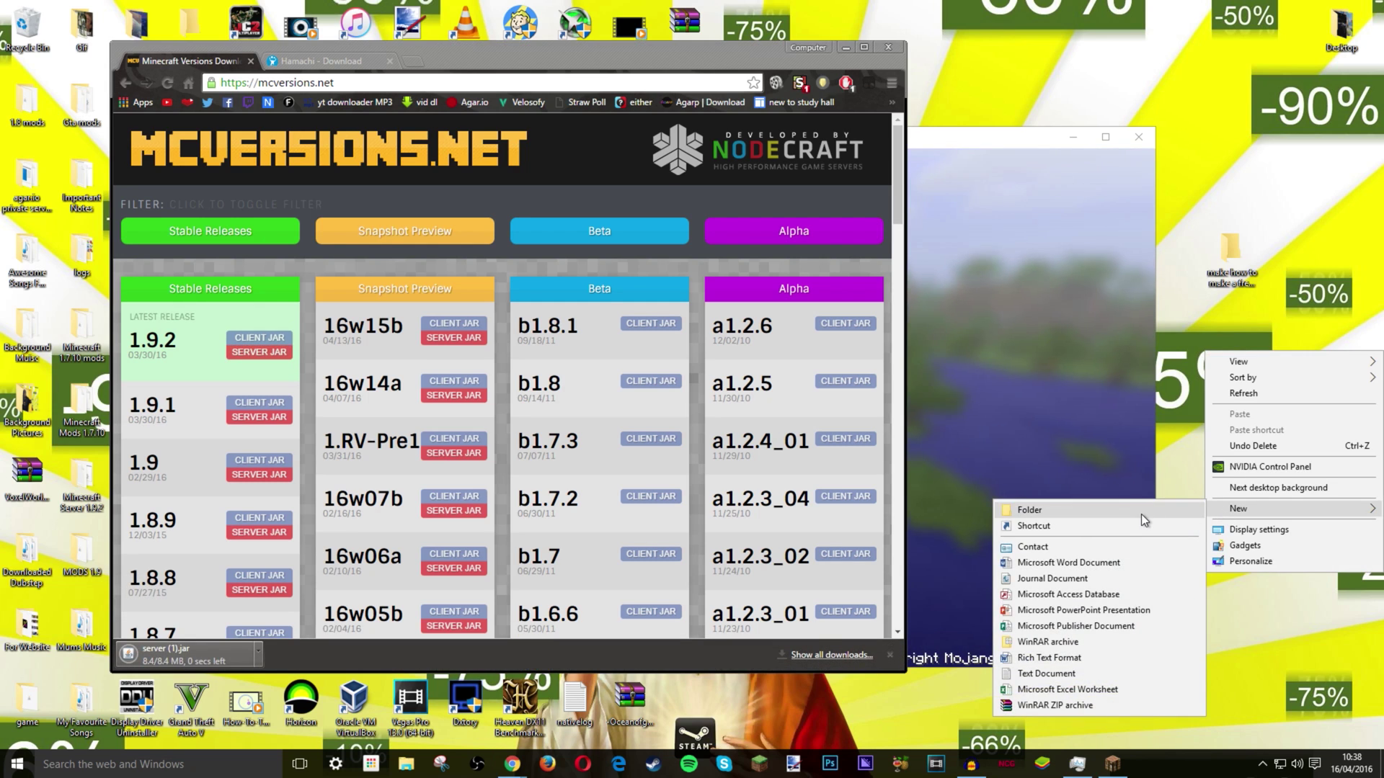
{"action": "left_click", "coordinate": [1140, 513]}
{"action": "type", "text": "M"}
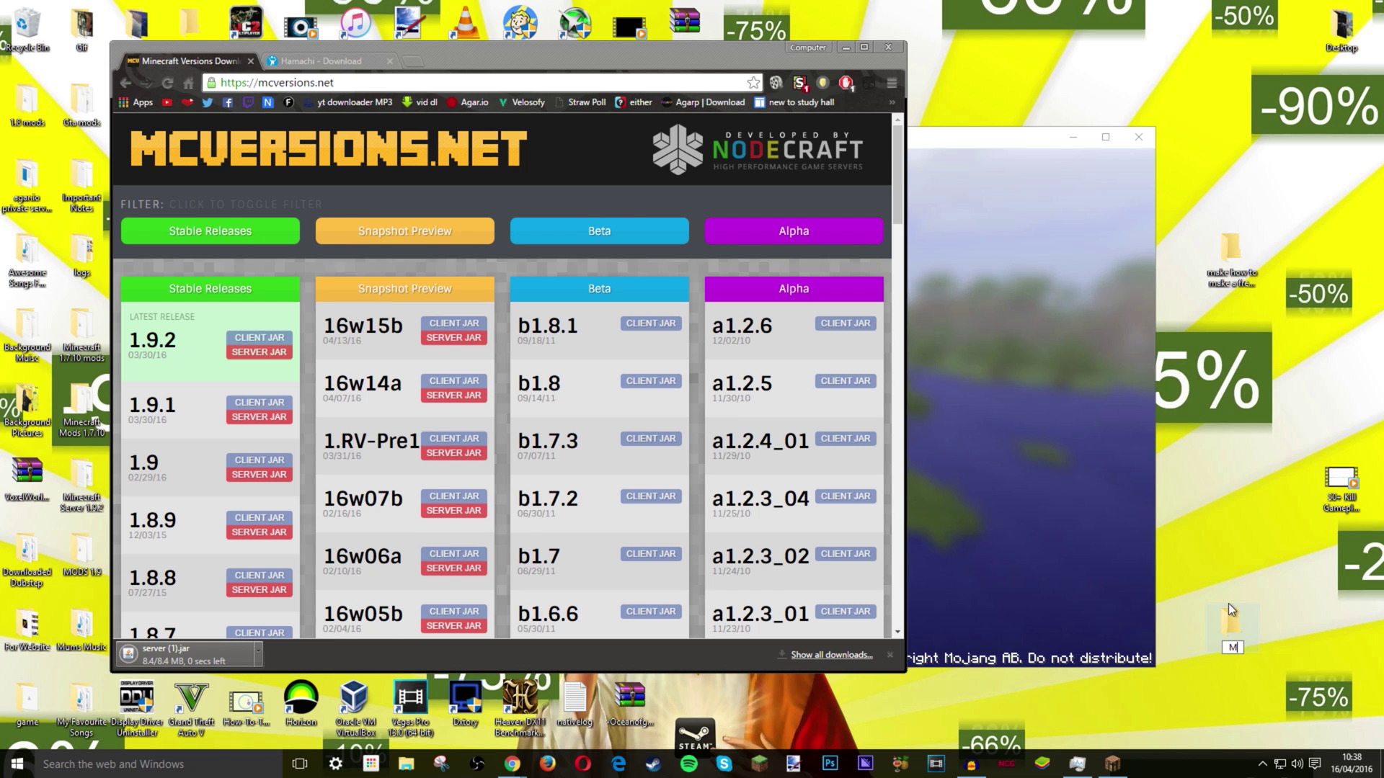
{"action": "type", "text": "inecrf"}
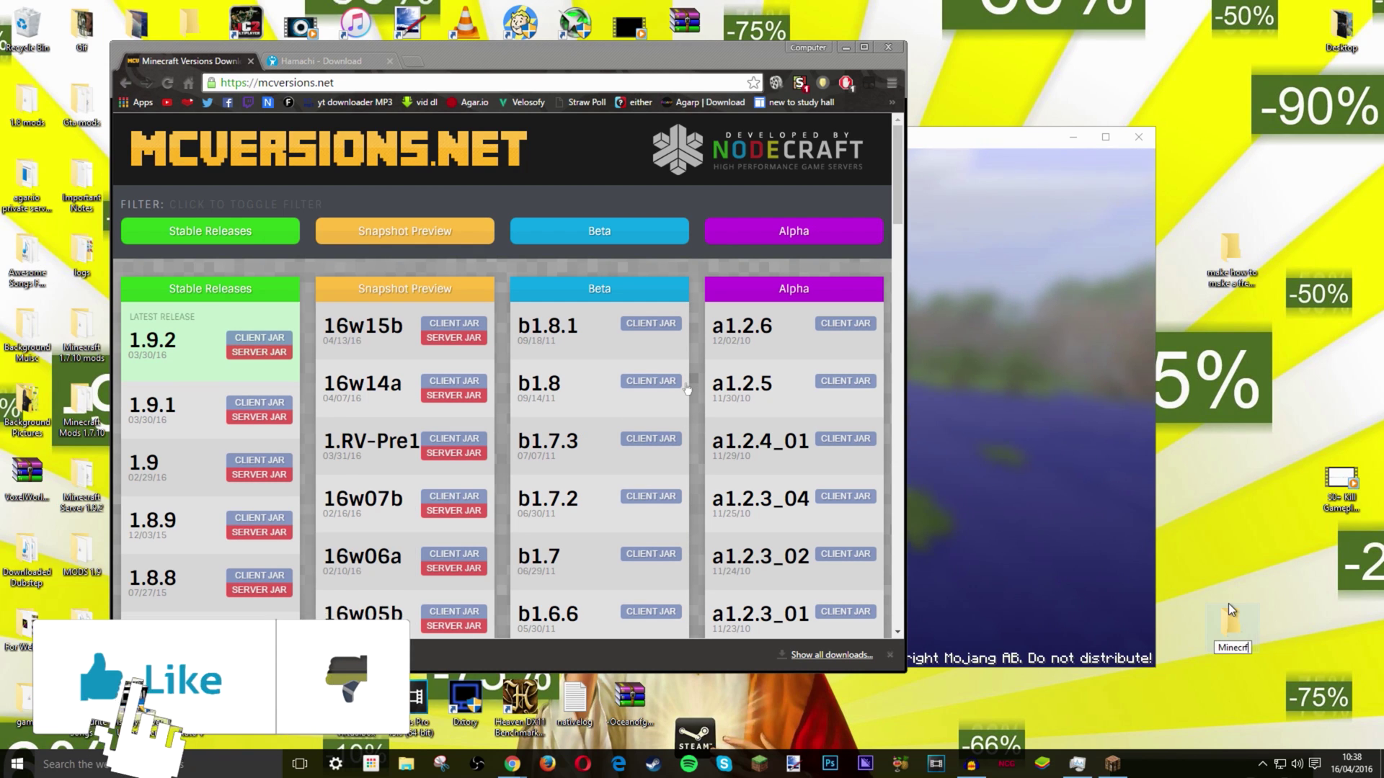
{"action": "key", "text": "BackSpace"}
{"action": "type", "text": "aft St S"}
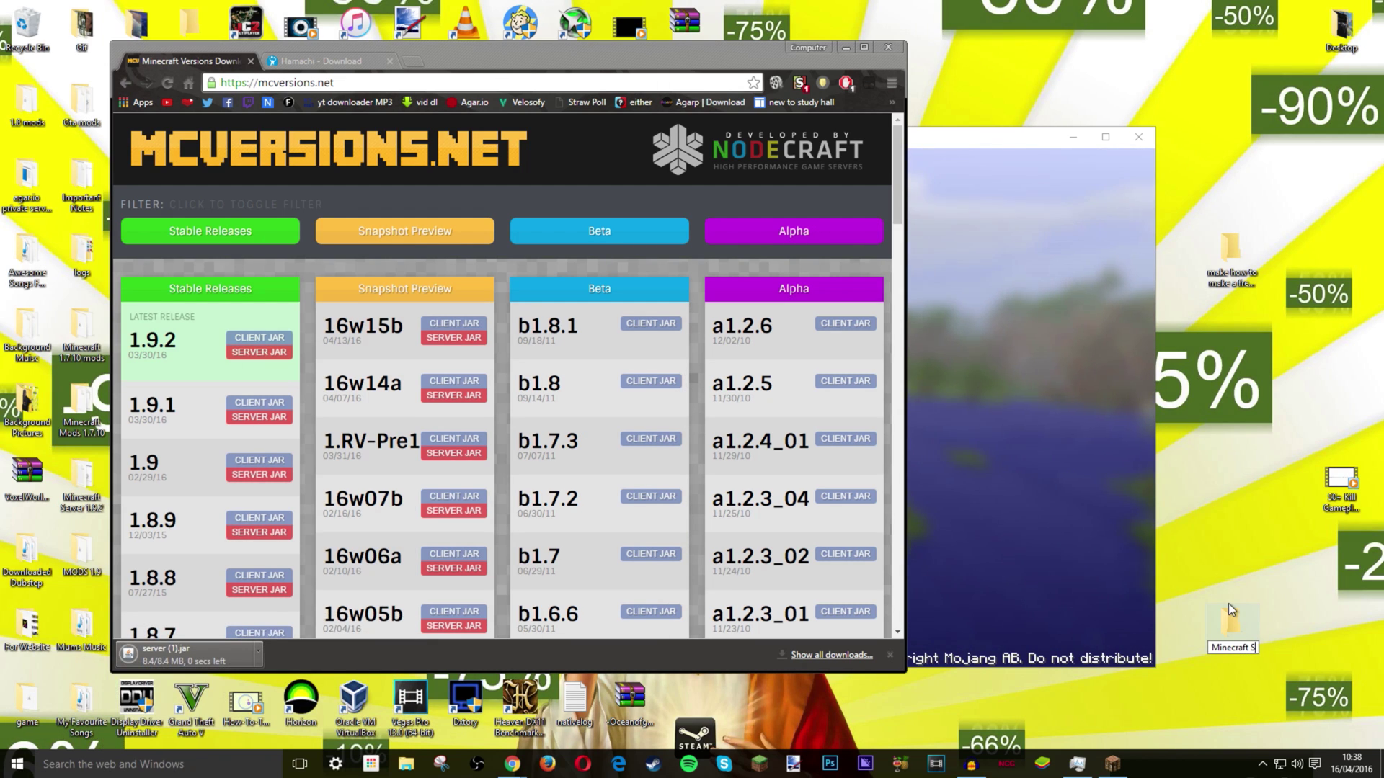
{"action": "type", "text": "erver"}
{"action": "key", "text": "Return"}
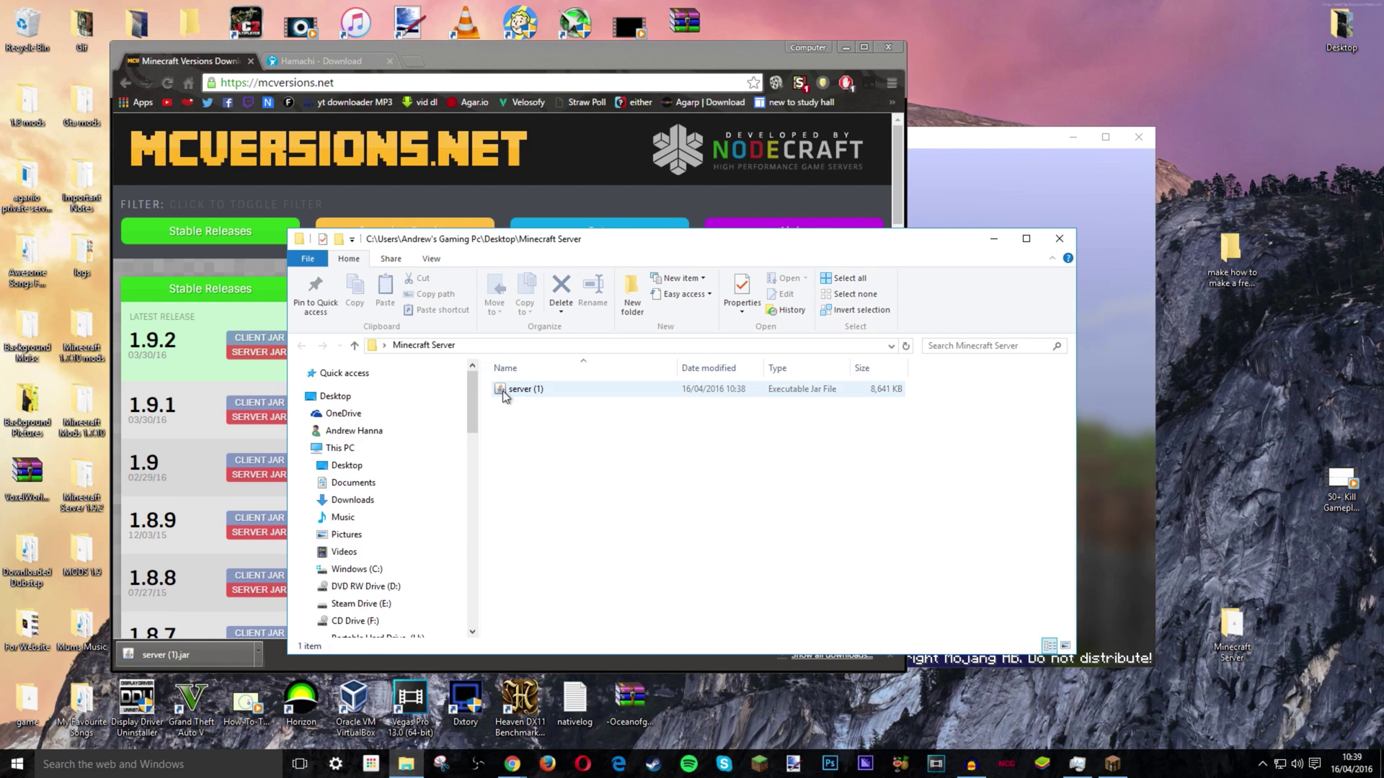
- Run the server jar once and open the generated eula file
{"action": "double_click", "coordinate": [505, 391]}
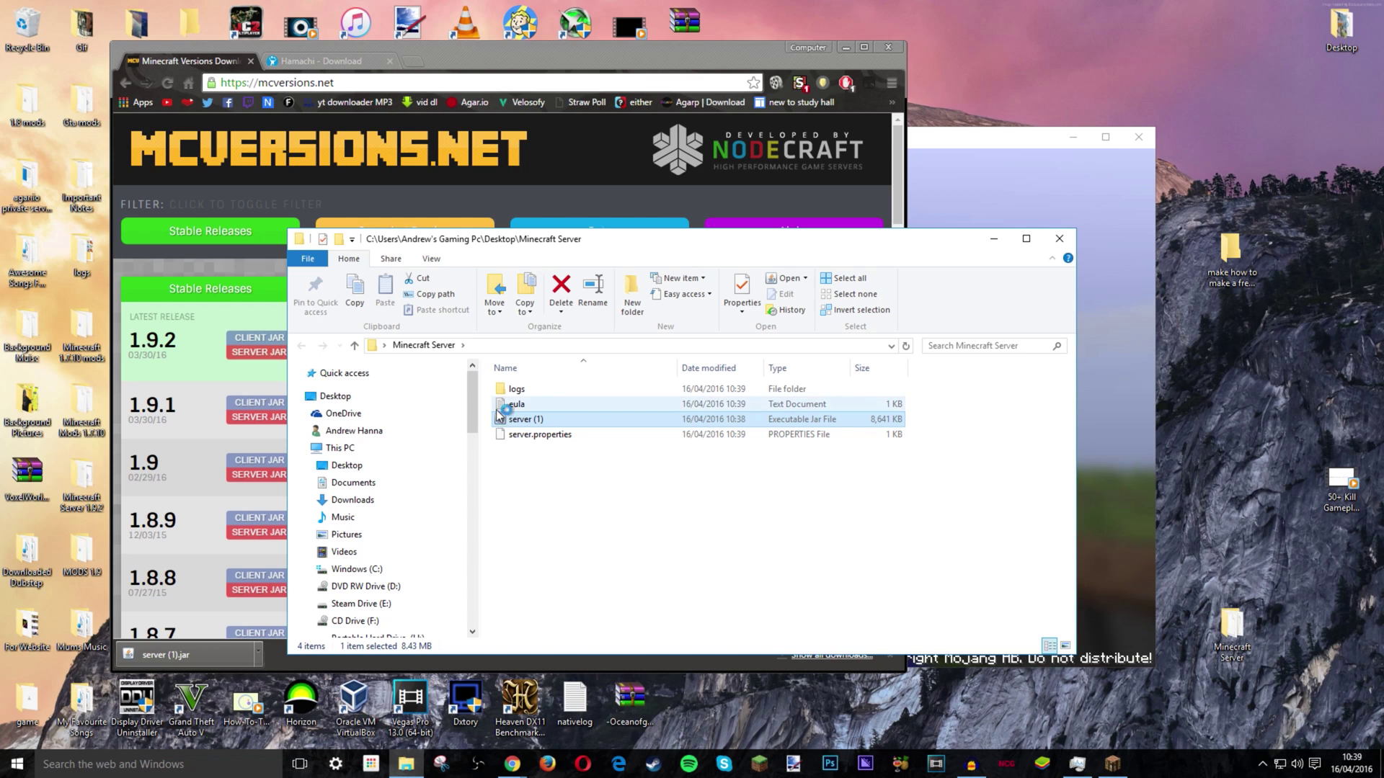
{"action": "left_click", "coordinate": [537, 405]}
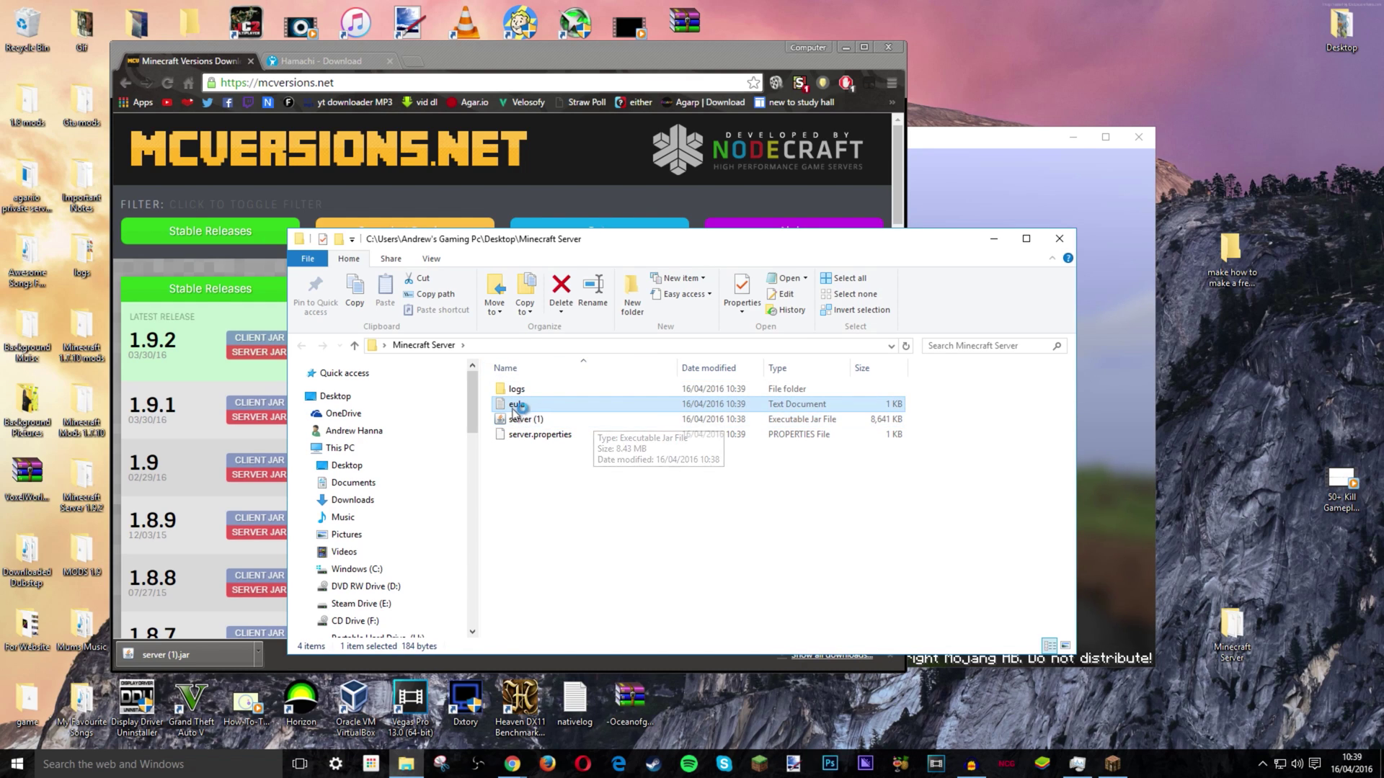
{"action": "double_click", "coordinate": [548, 407]}
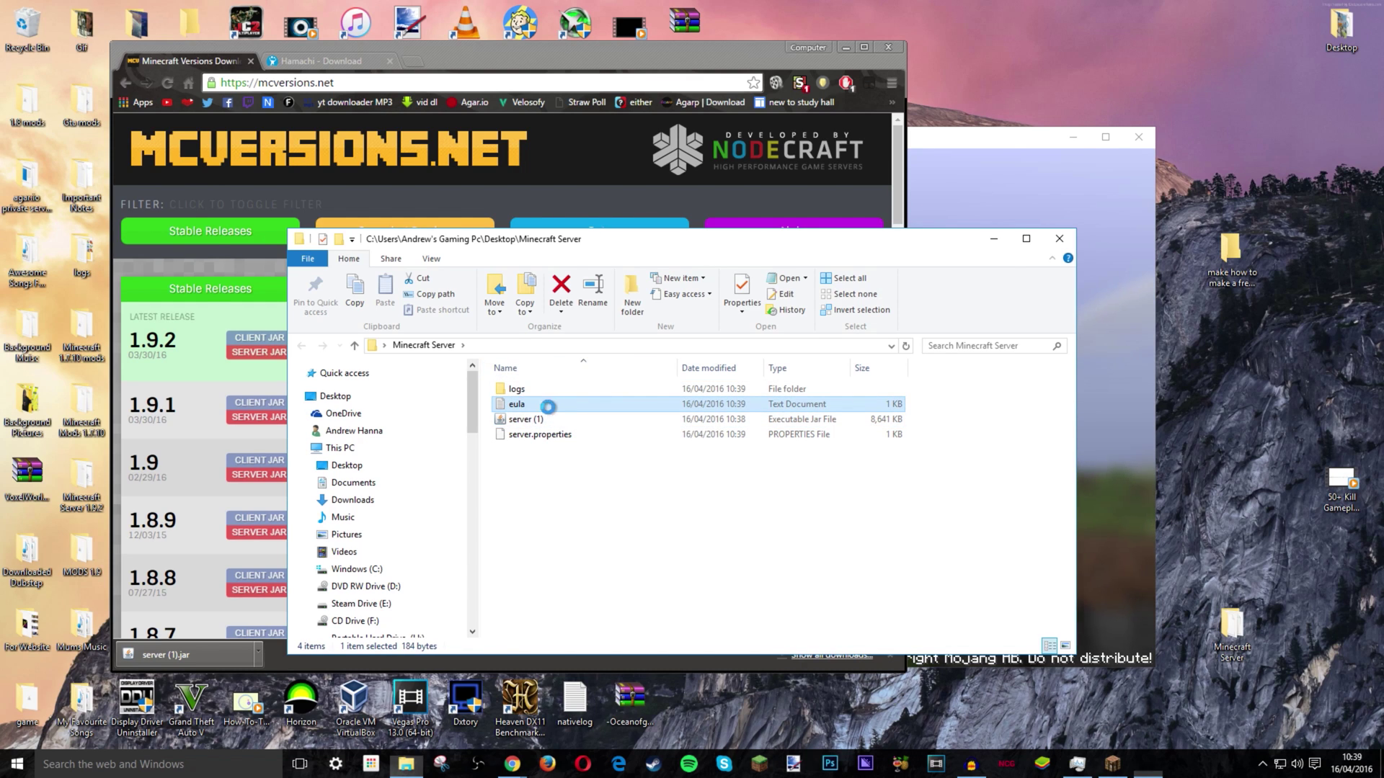
- Change eula=false to eula=true, then save and close the file
{"action": "left_click", "coordinate": [294, 215]}
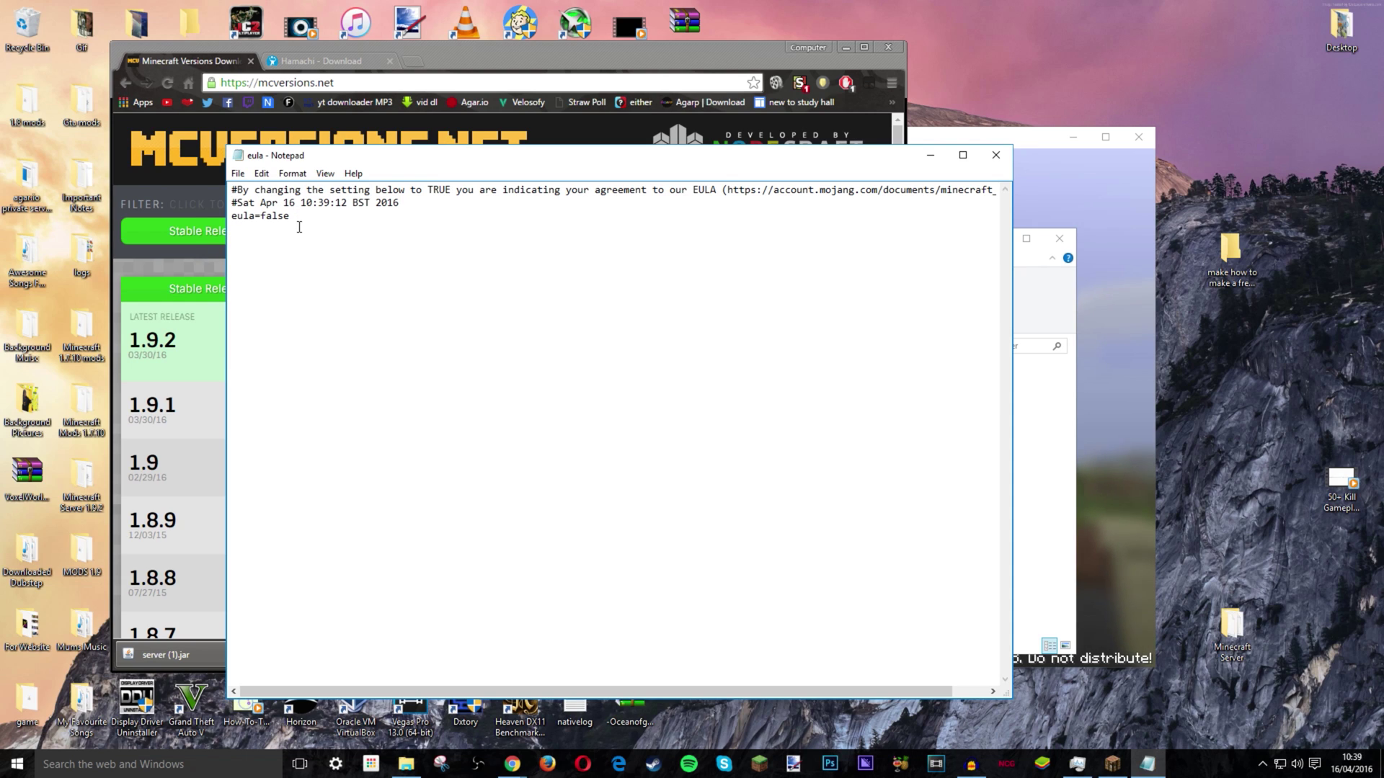
{"action": "left_click_drag", "start_coordinate": [295, 216], "coordinate": [261, 208]}
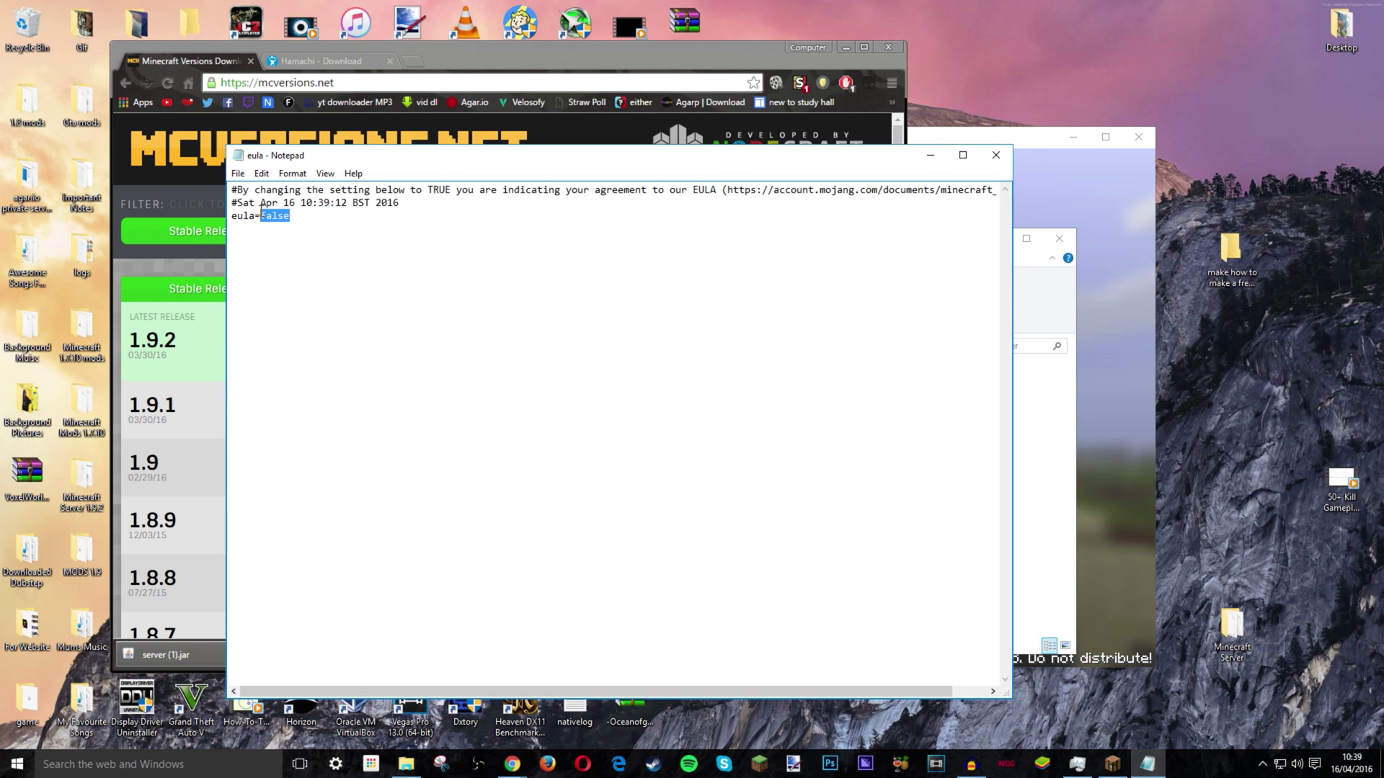
{"action": "left_click", "coordinate": [263, 209]}
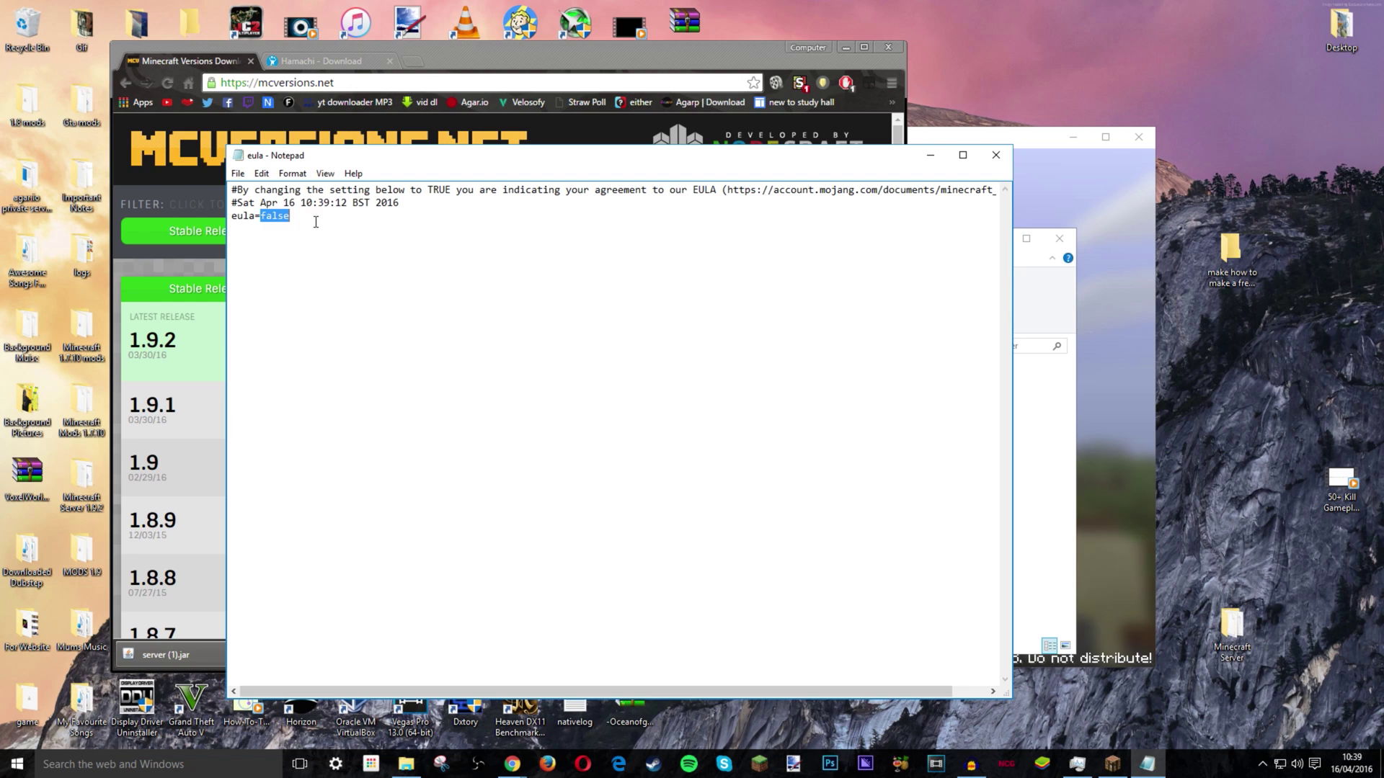
{"action": "type", "text": "true"}
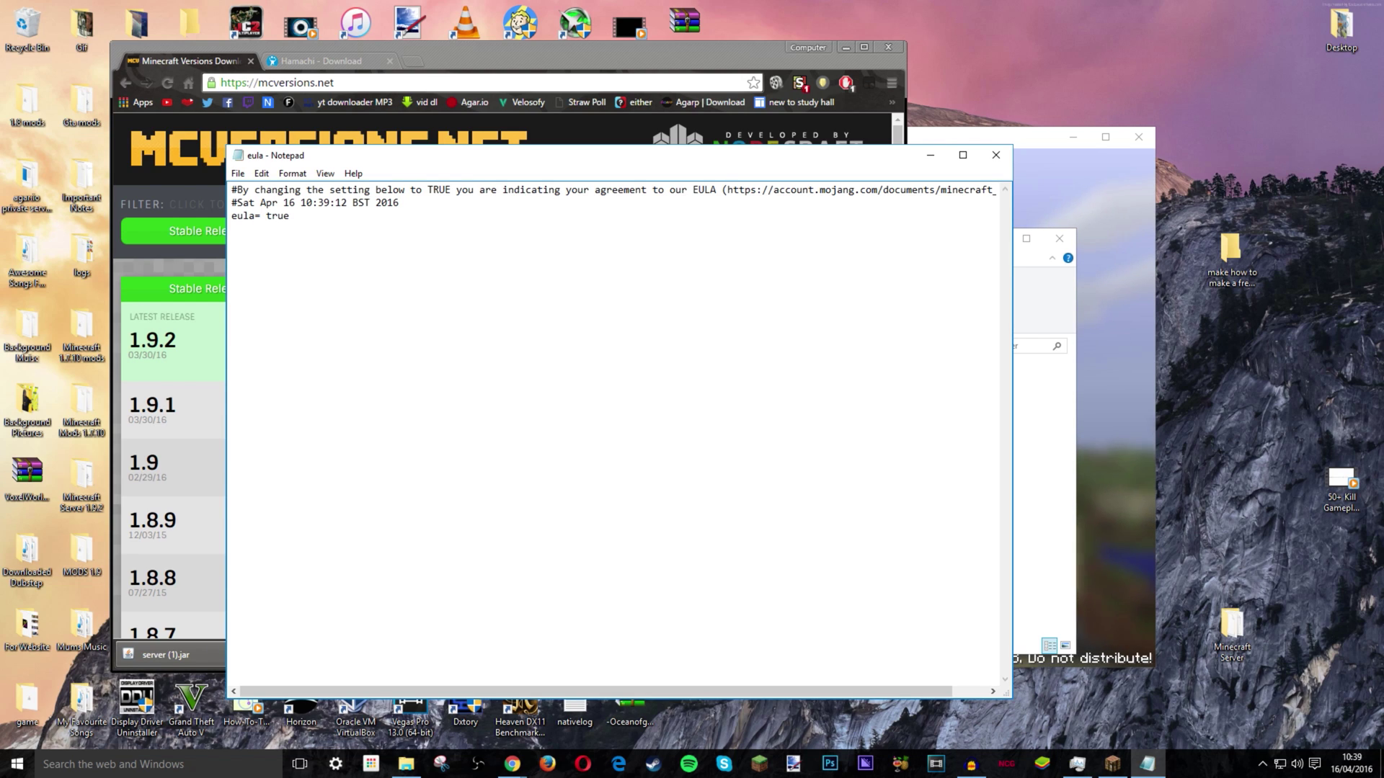
{"action": "left_click", "coordinate": [246, 171]}
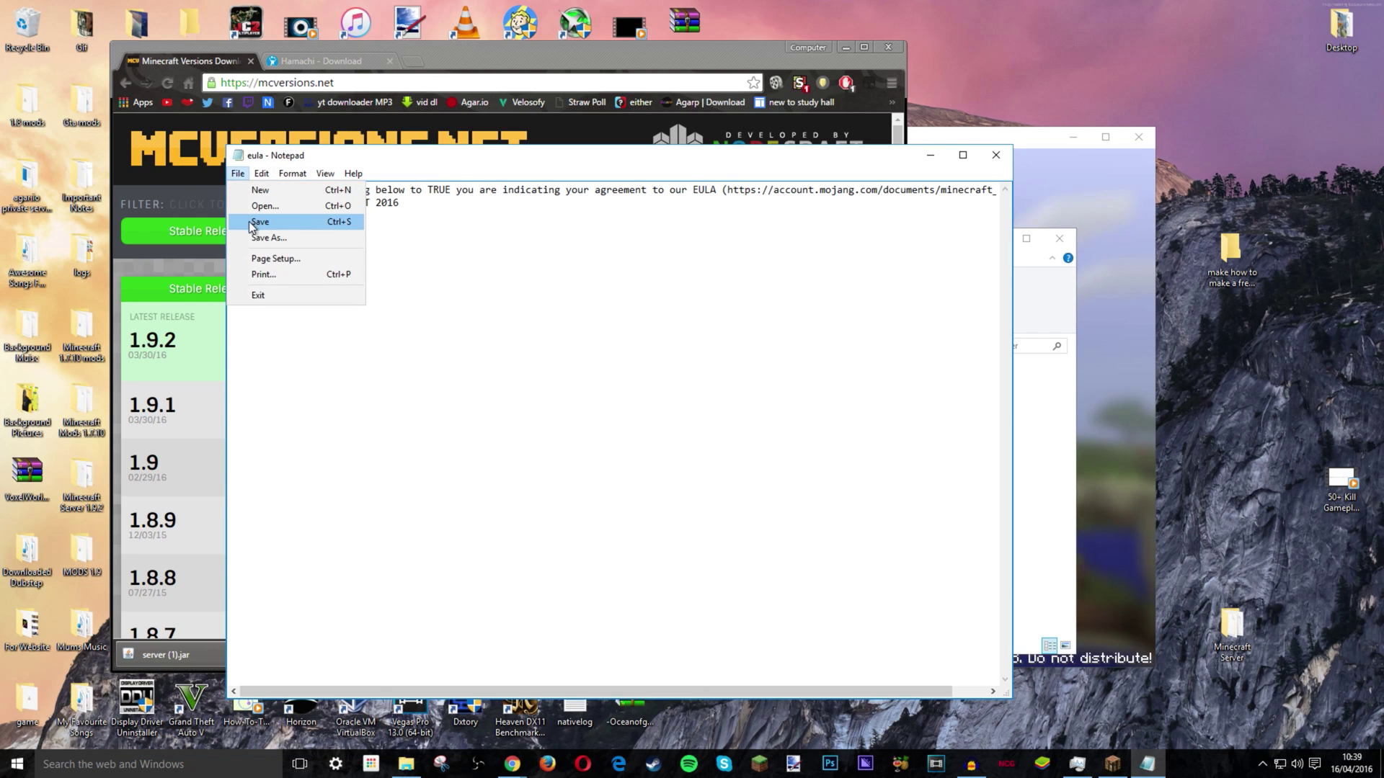
{"action": "left_click", "coordinate": [261, 222]}
{"action": "left_click", "coordinate": [995, 154]}
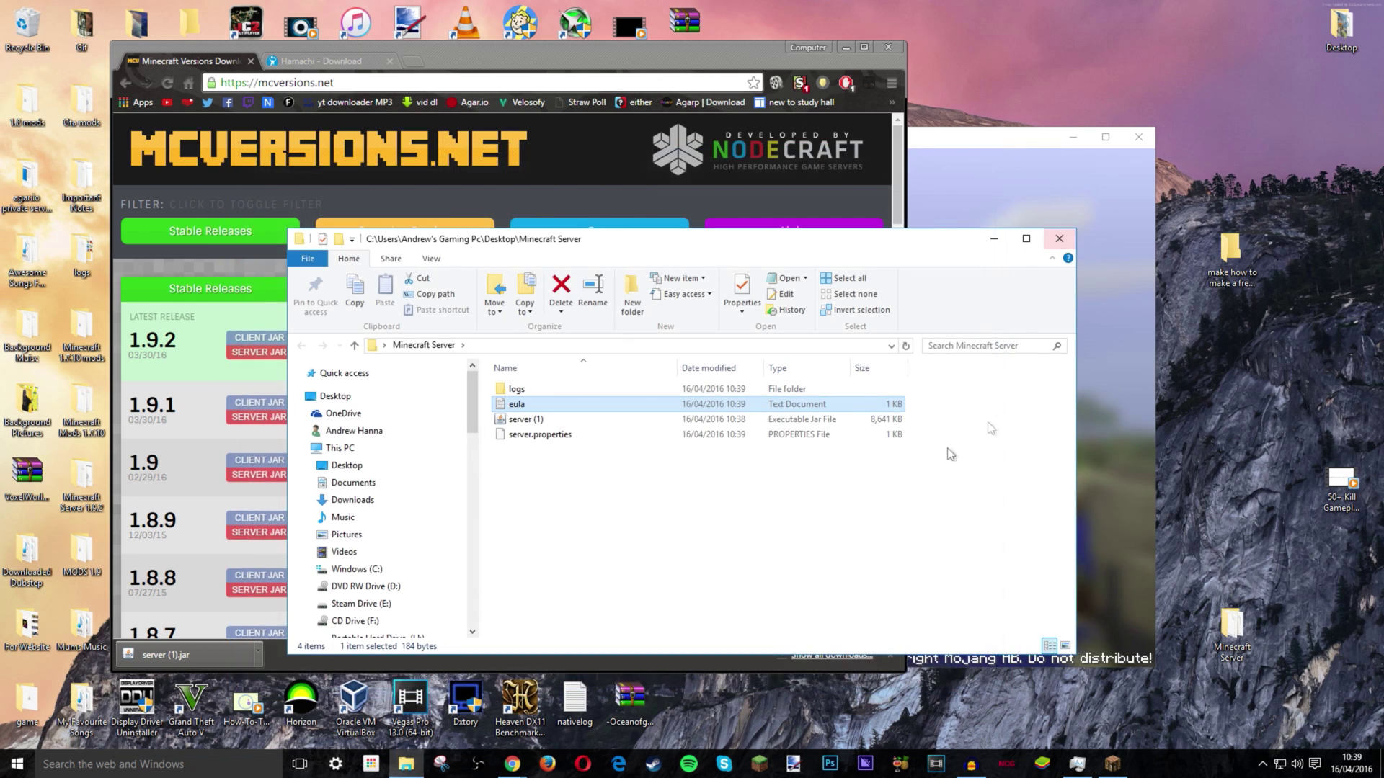
- Relaunch the server jar with the EULA accepted, let the world generate, then stop the server
{"action": "right_click", "coordinate": [548, 418]}
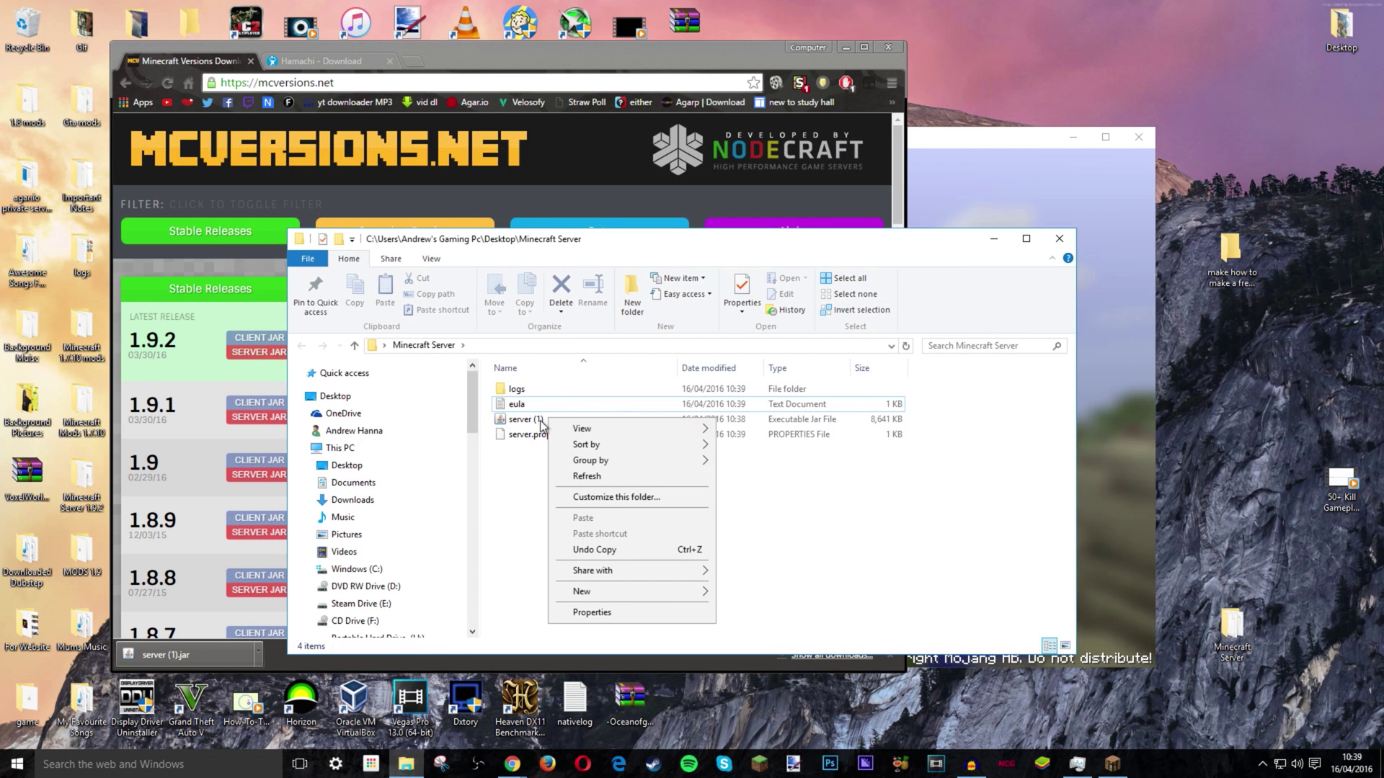
{"action": "double_click", "coordinate": [537, 420]}
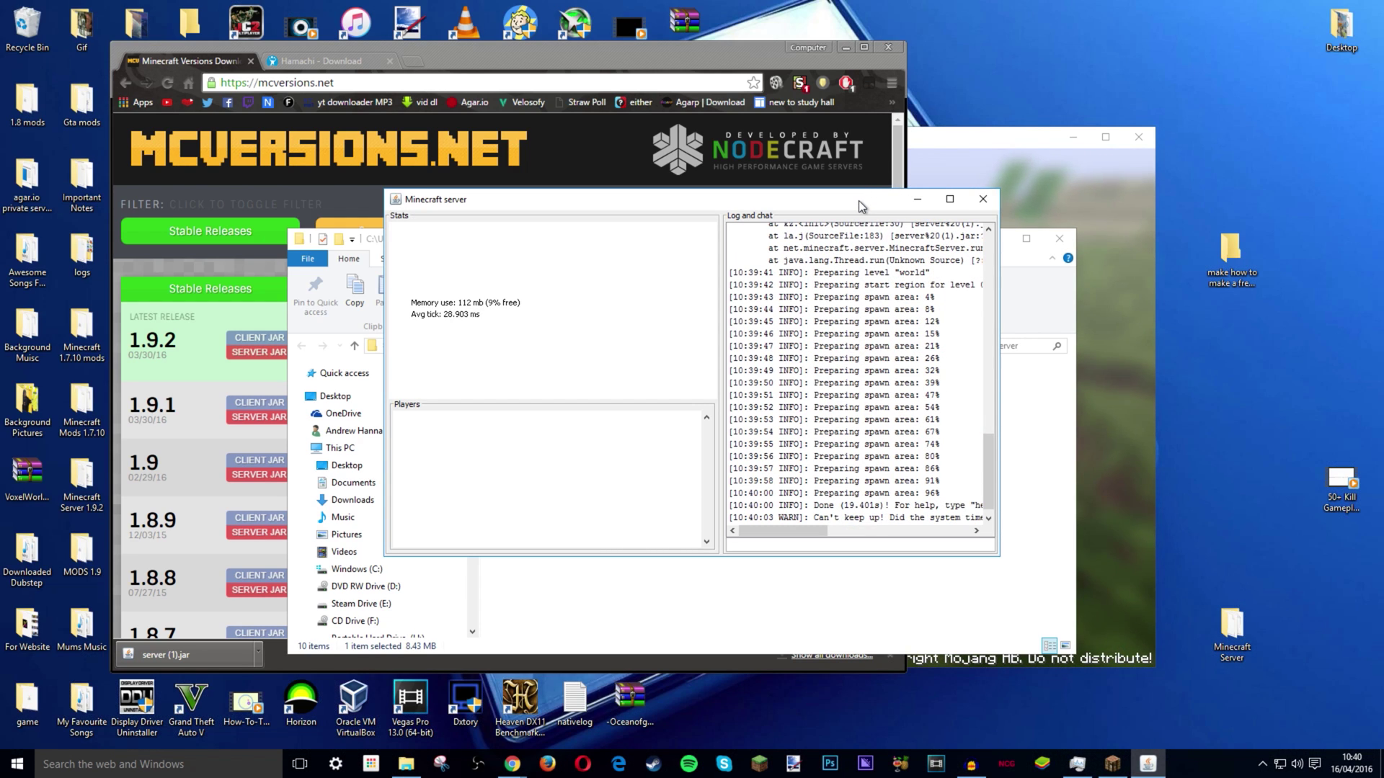
{"action": "left_click_drag", "start_coordinate": [859, 200], "coordinate": [825, 541]}
{"action": "left_click", "coordinate": [948, 534]}
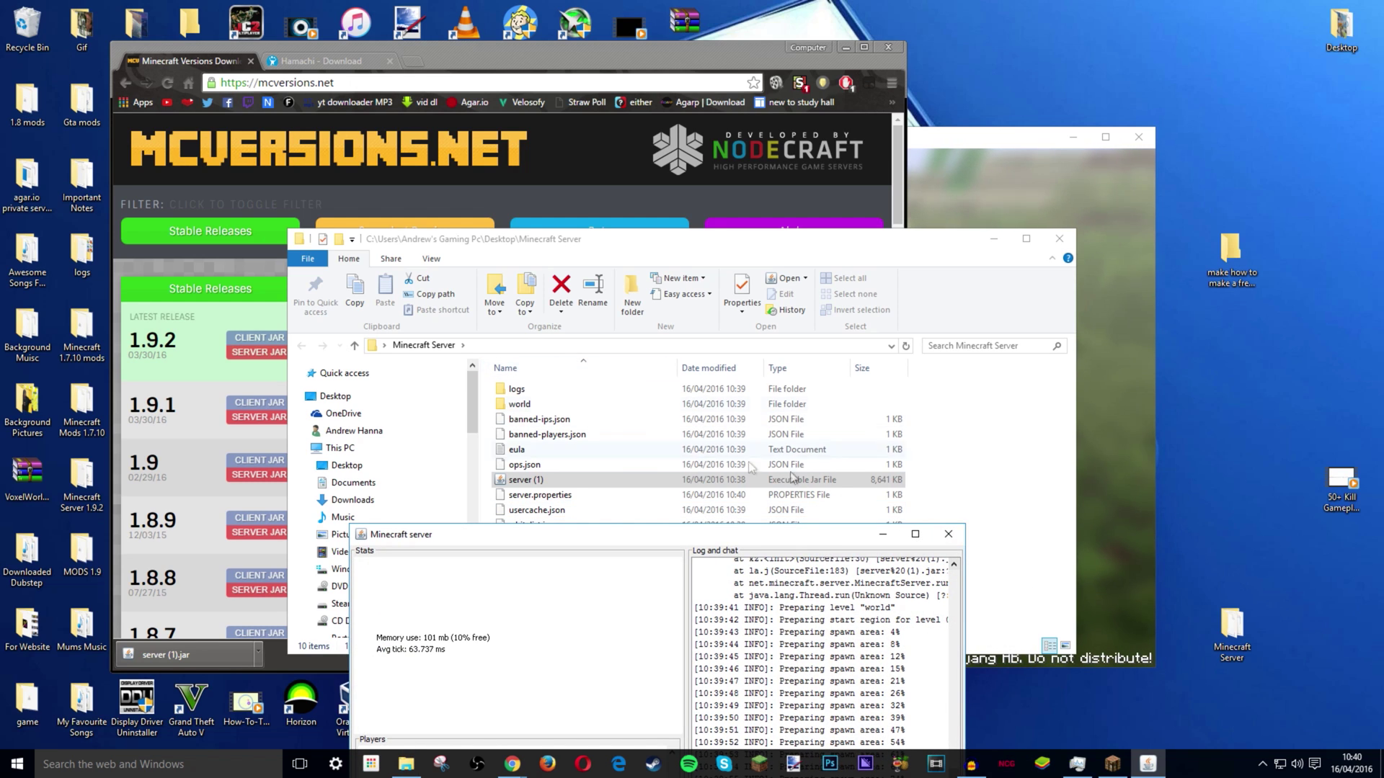
- Open server.properties in Notepad and select the motd value 'A Minecraft Server'
{"action": "left_click", "coordinate": [556, 496]}
{"action": "right_click", "coordinate": [556, 496]}
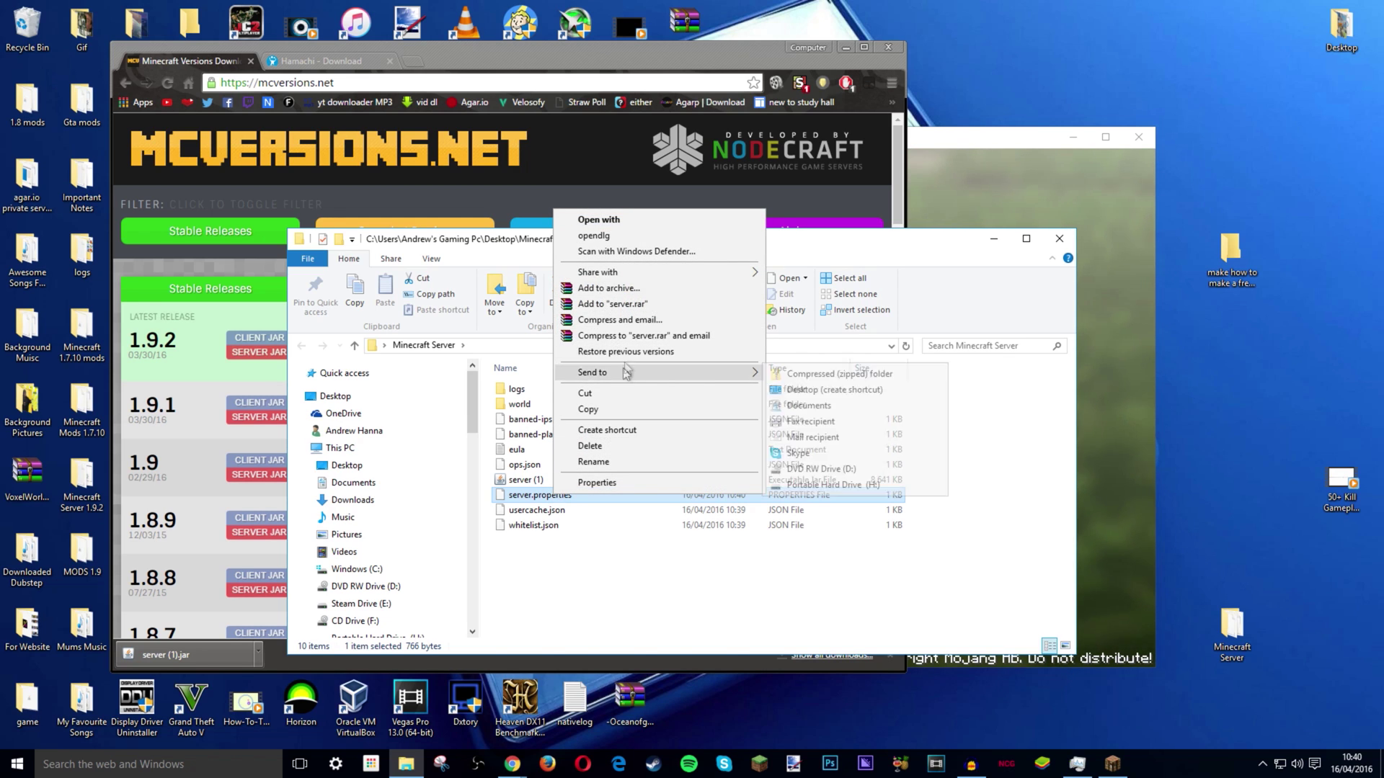
{"action": "left_click", "coordinate": [637, 221]}
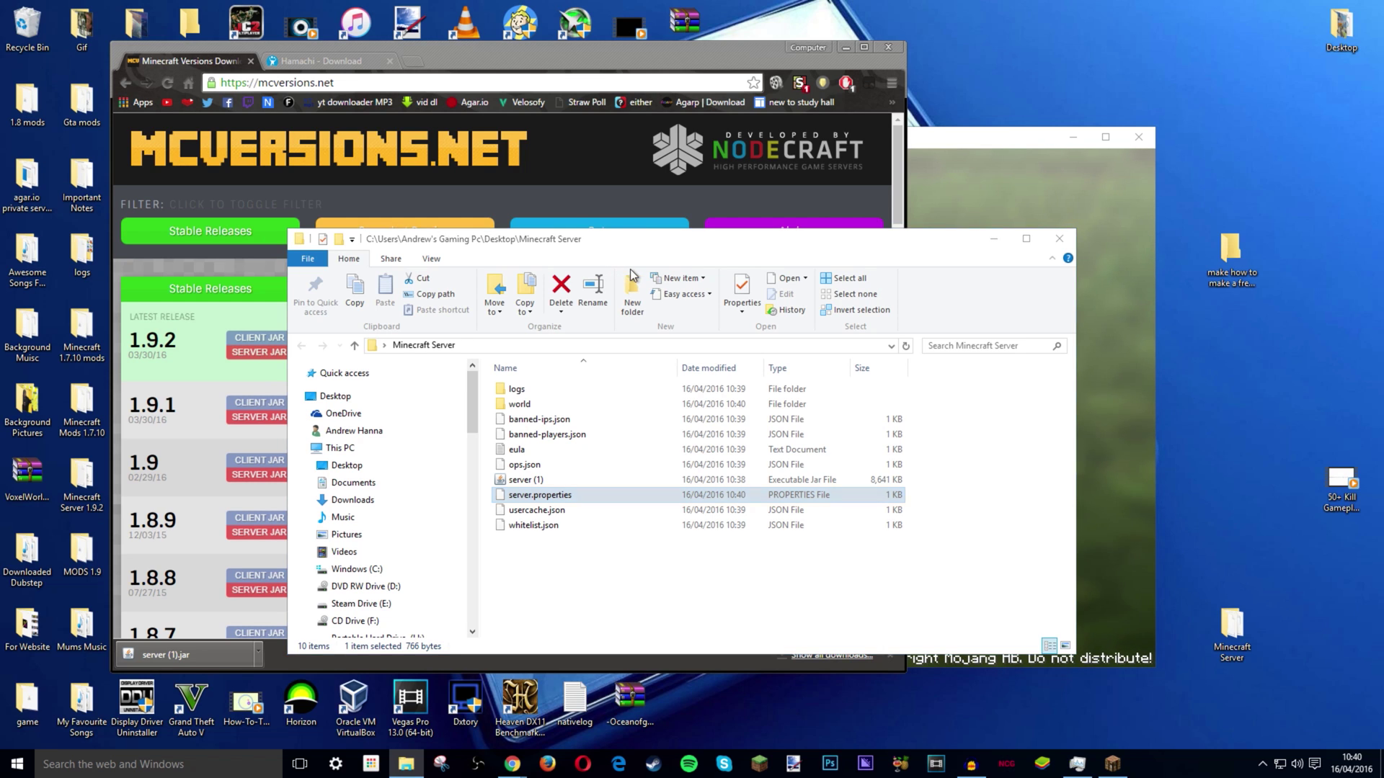
{"action": "left_click", "coordinate": [639, 253]}
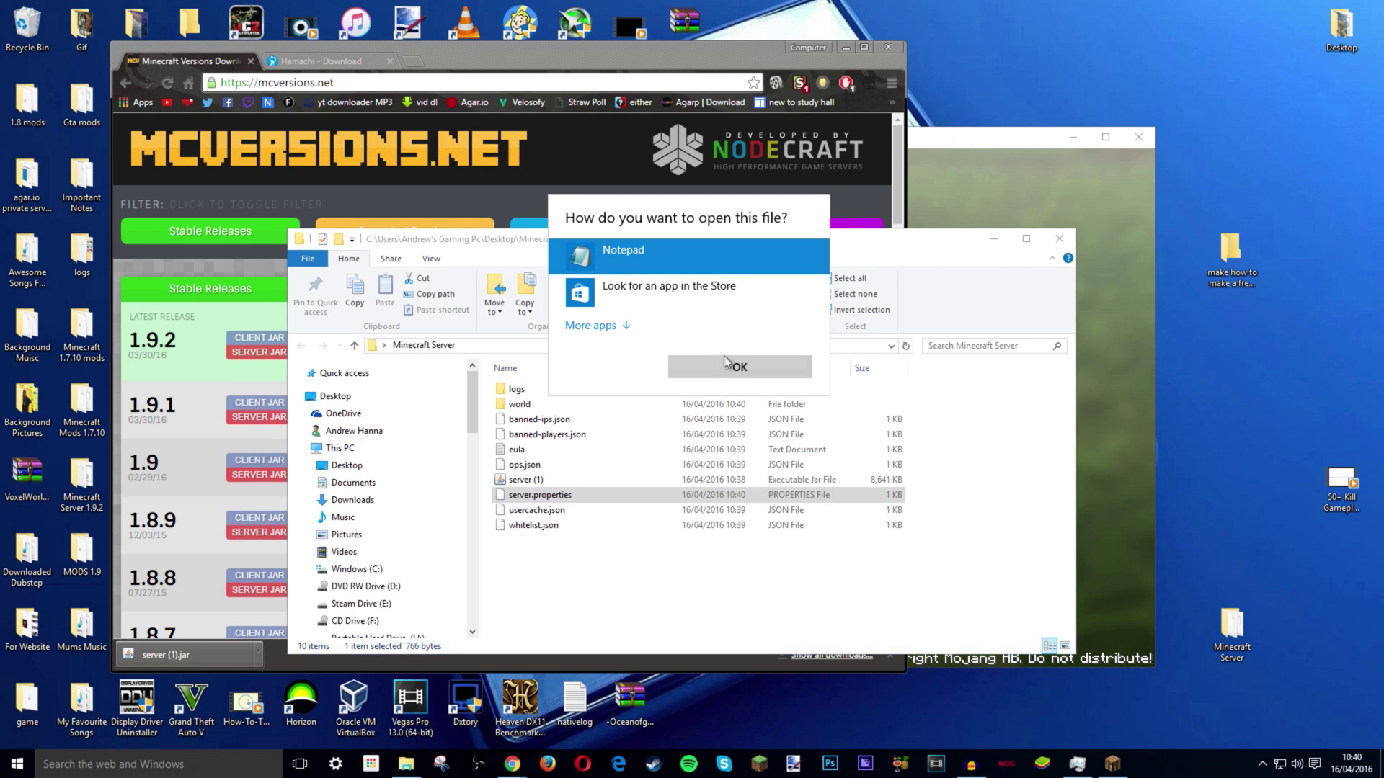
{"action": "left_click", "coordinate": [740, 367]}
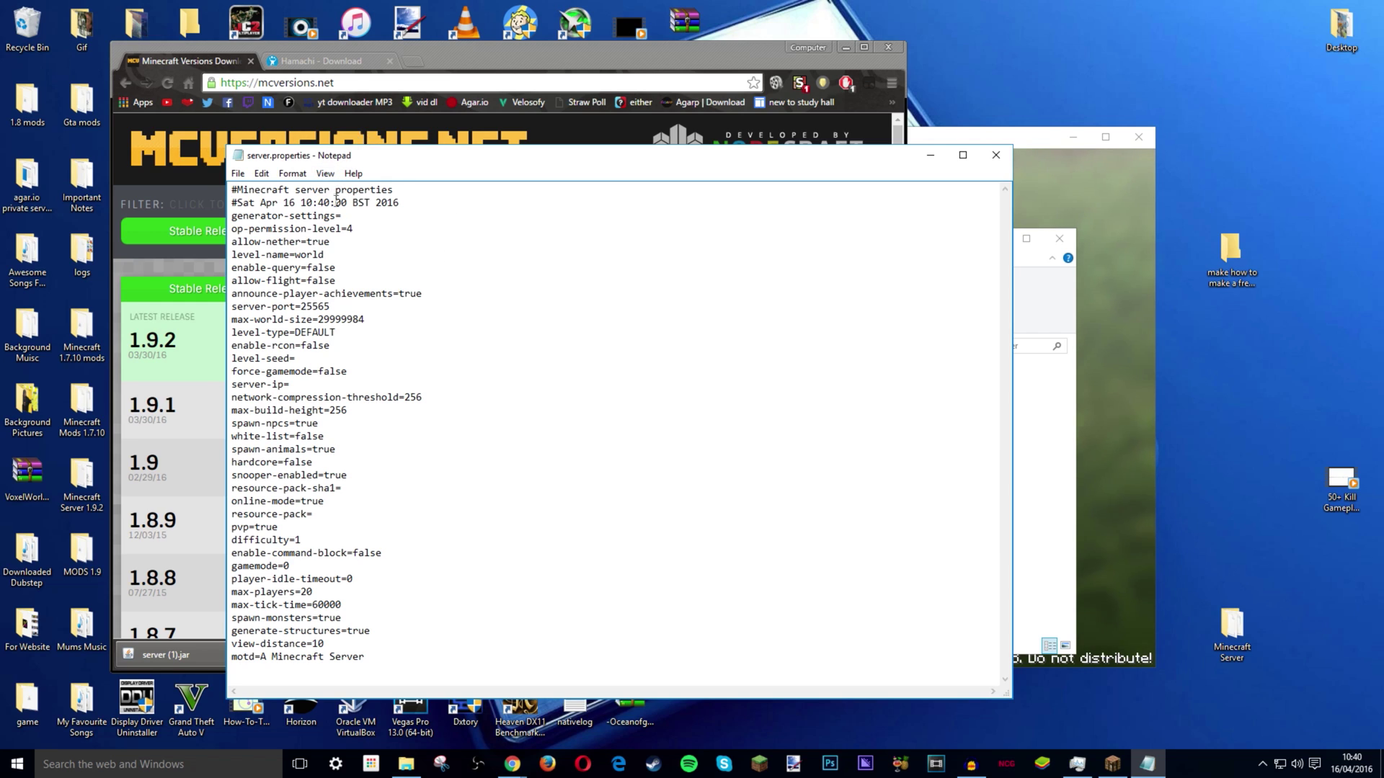
{"action": "left_click_drag", "start_coordinate": [366, 657], "coordinate": [261, 660]}
- View Minecraft's Multiplayer server list, then return to server.properties in Notepad
{"action": "left_click", "coordinate": [1131, 222]}
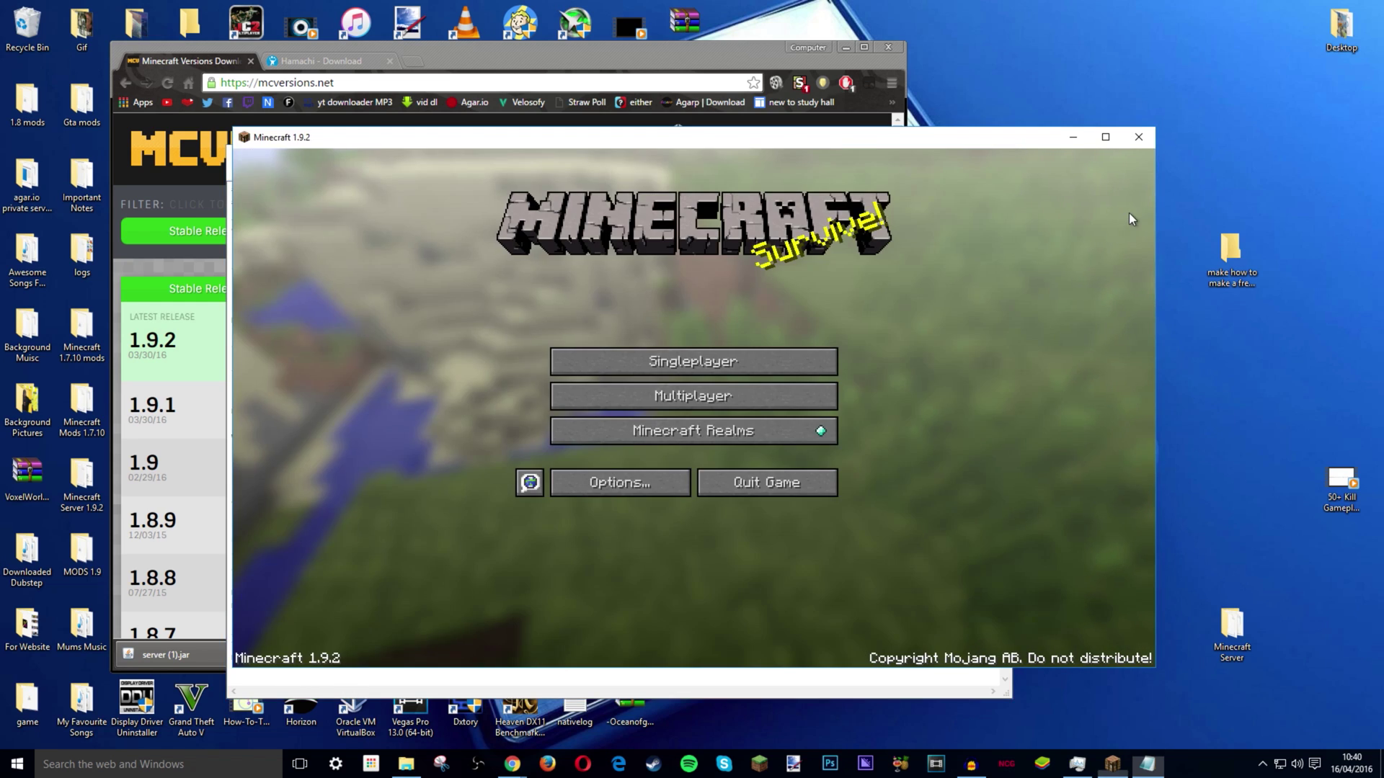
{"action": "left_click", "coordinate": [668, 399]}
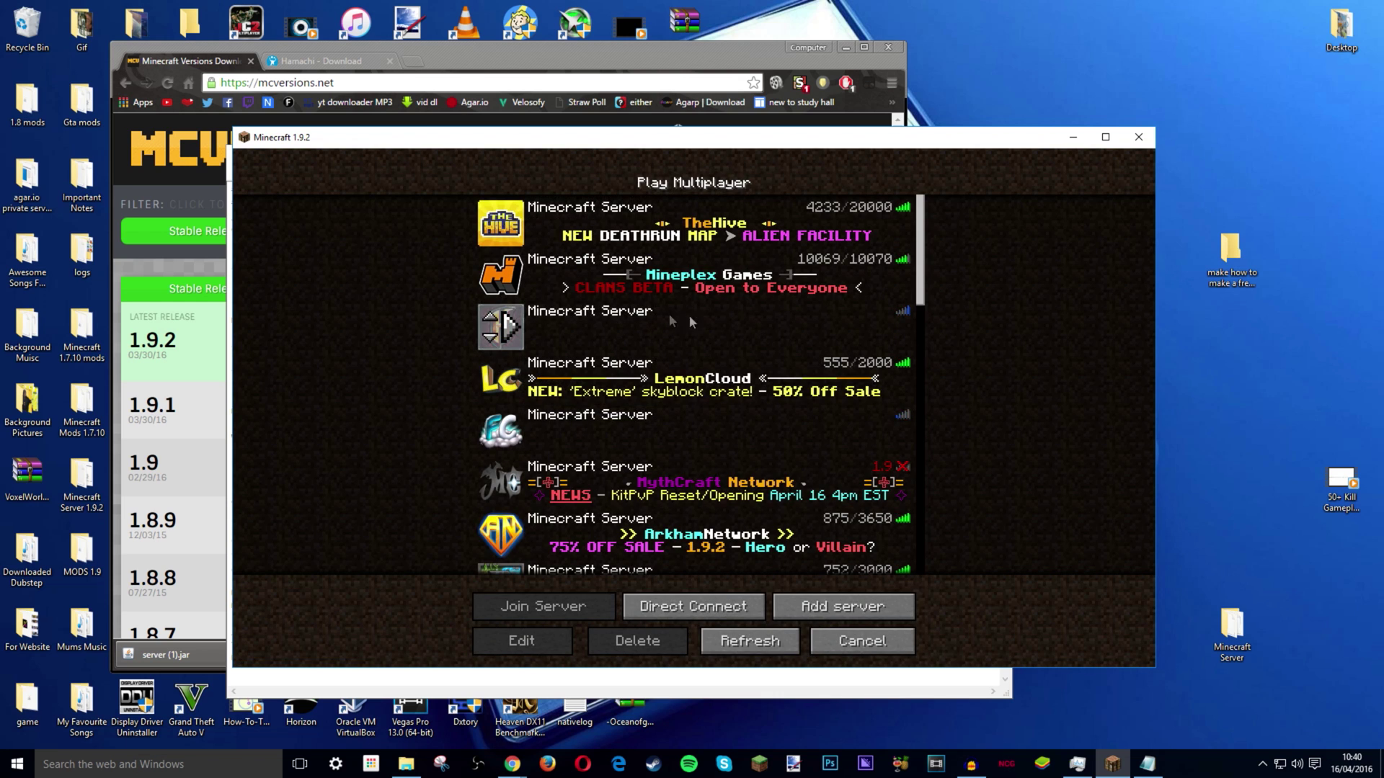
{"action": "scroll", "coordinate": [733, 303], "scroll_direction": "down", "scroll_amount": 10}
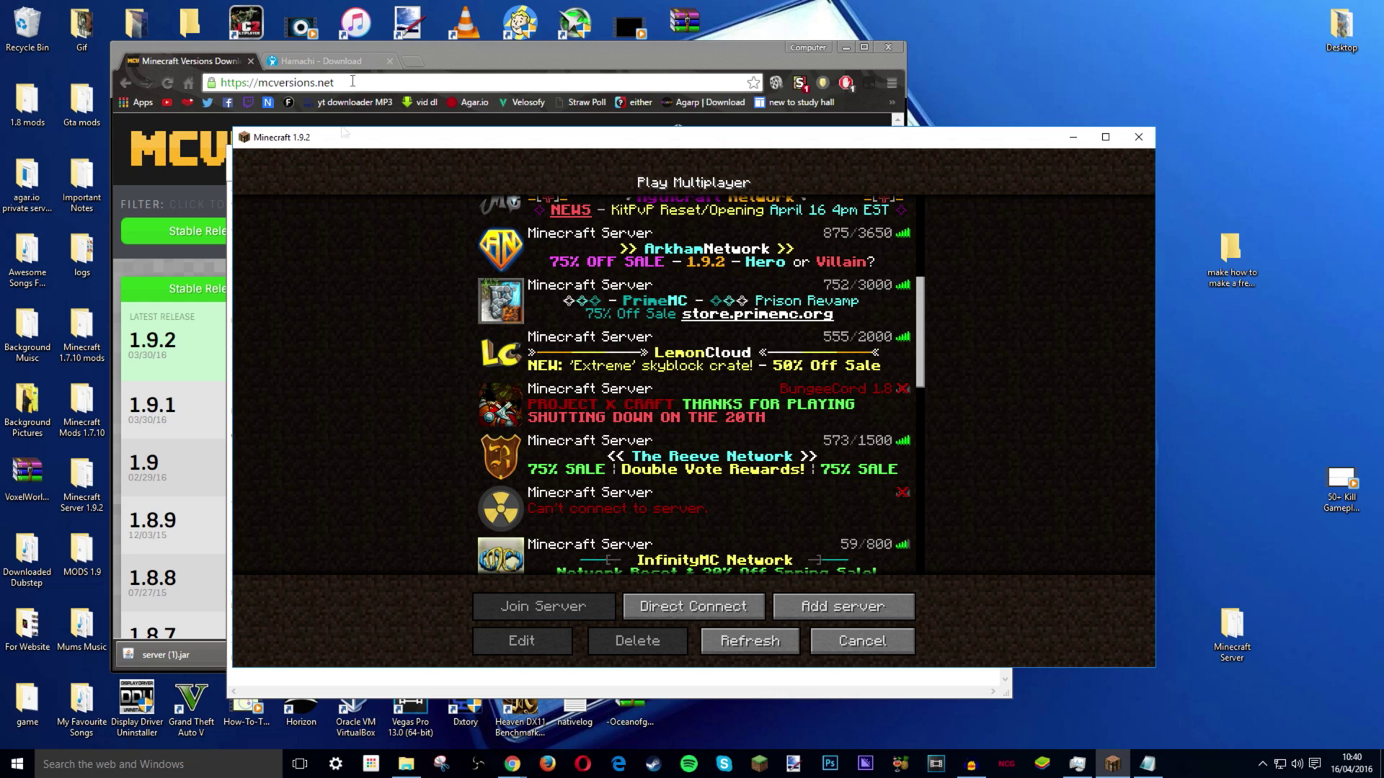
{"action": "left_click", "coordinate": [470, 78]}
- Set motd to 'THE HOW-TO-Tech Server' and enable-command-block=true, then save server.properties
{"action": "left_click", "coordinate": [501, 694]}
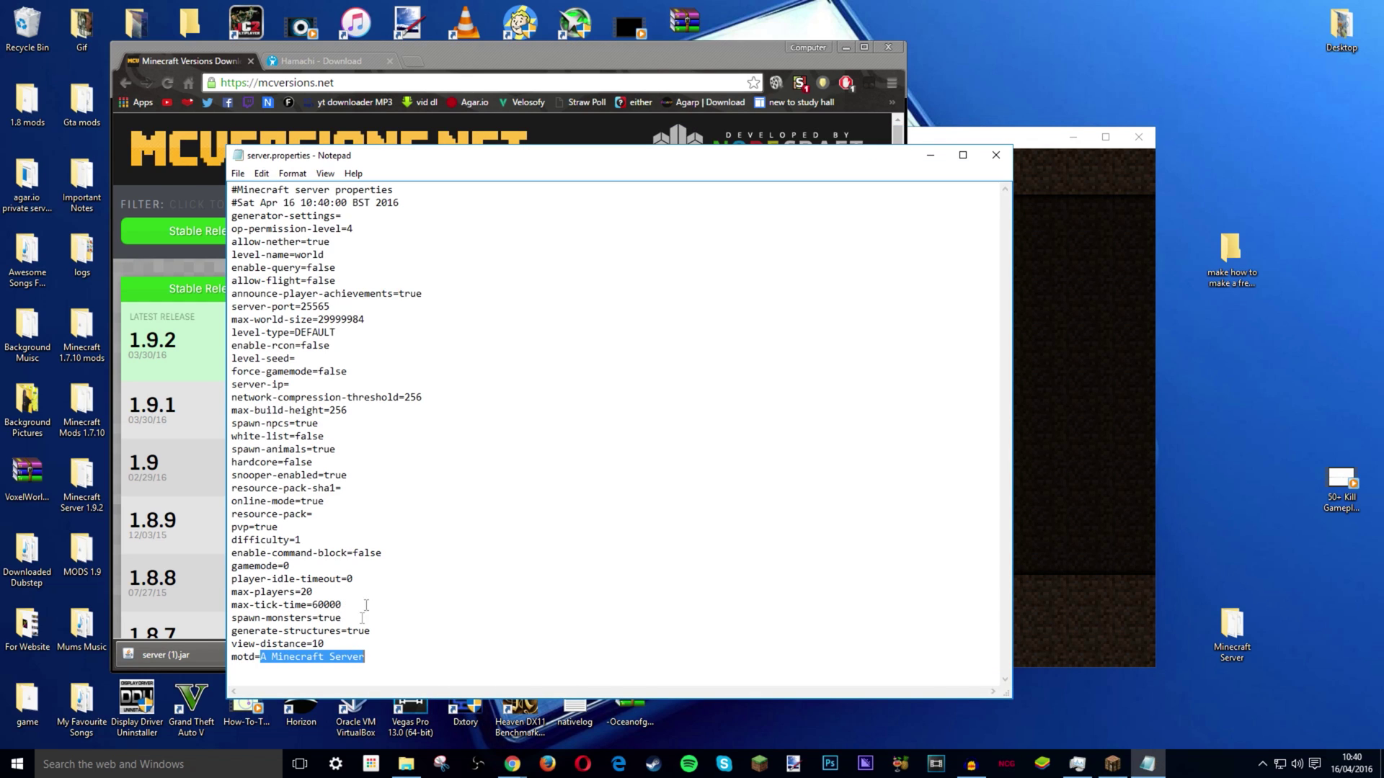
{"action": "type", "text": "THE"}
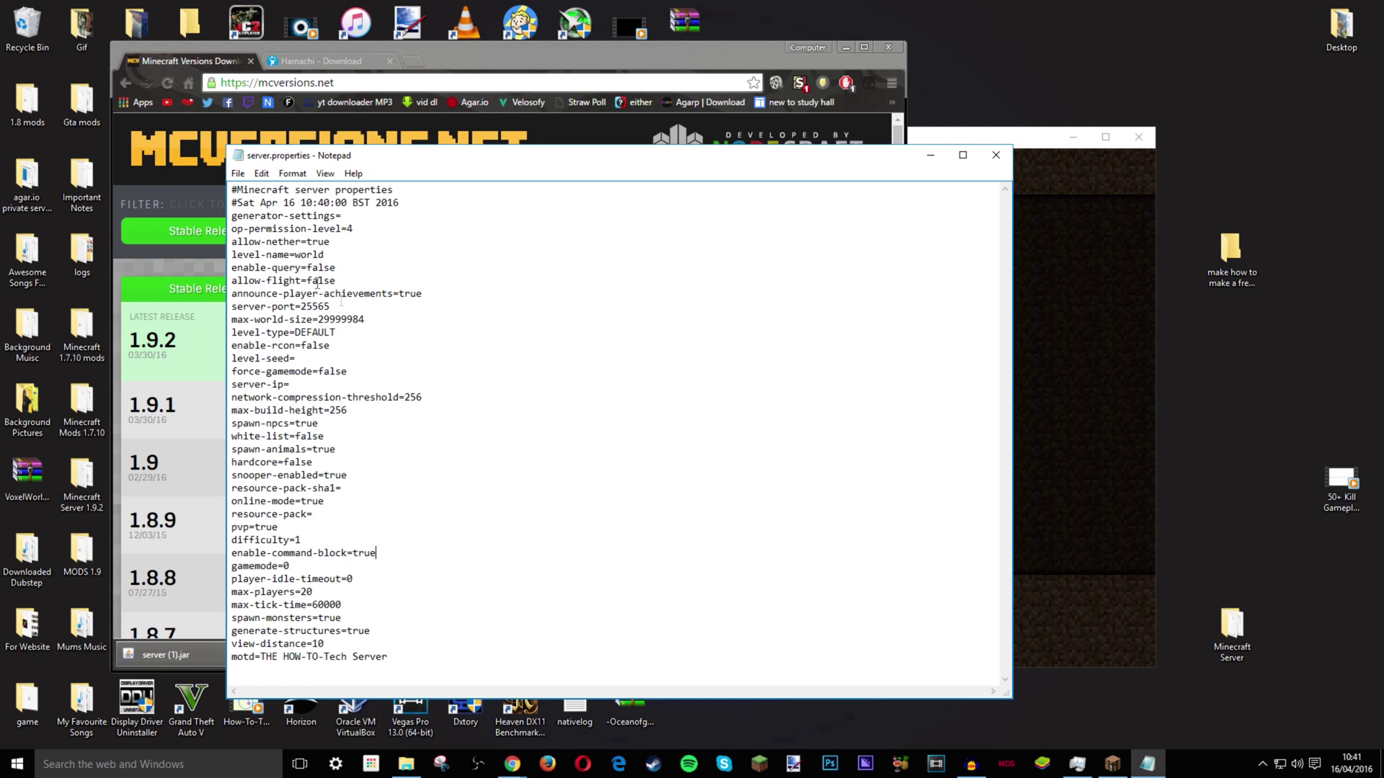
{"action": "left_click", "coordinate": [238, 175]}
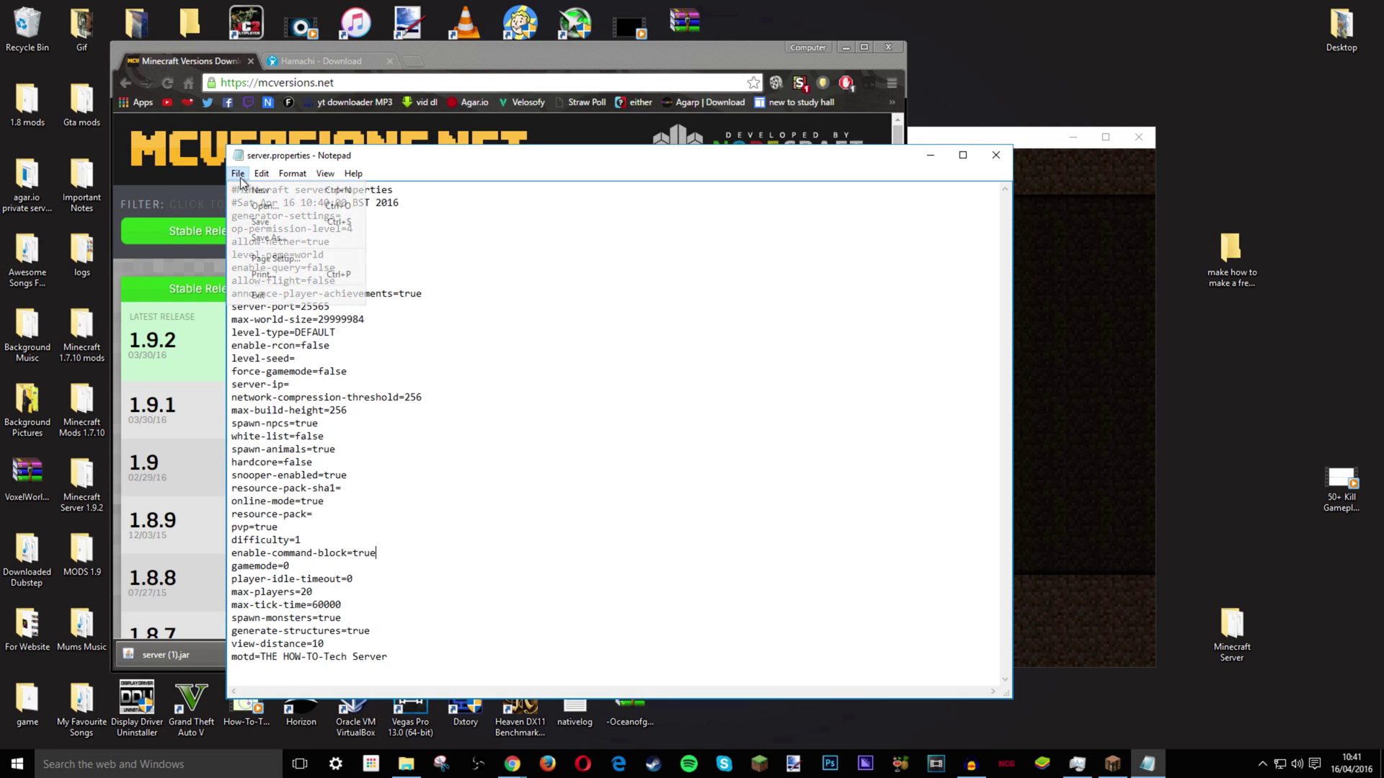
{"action": "left_click", "coordinate": [253, 223]}
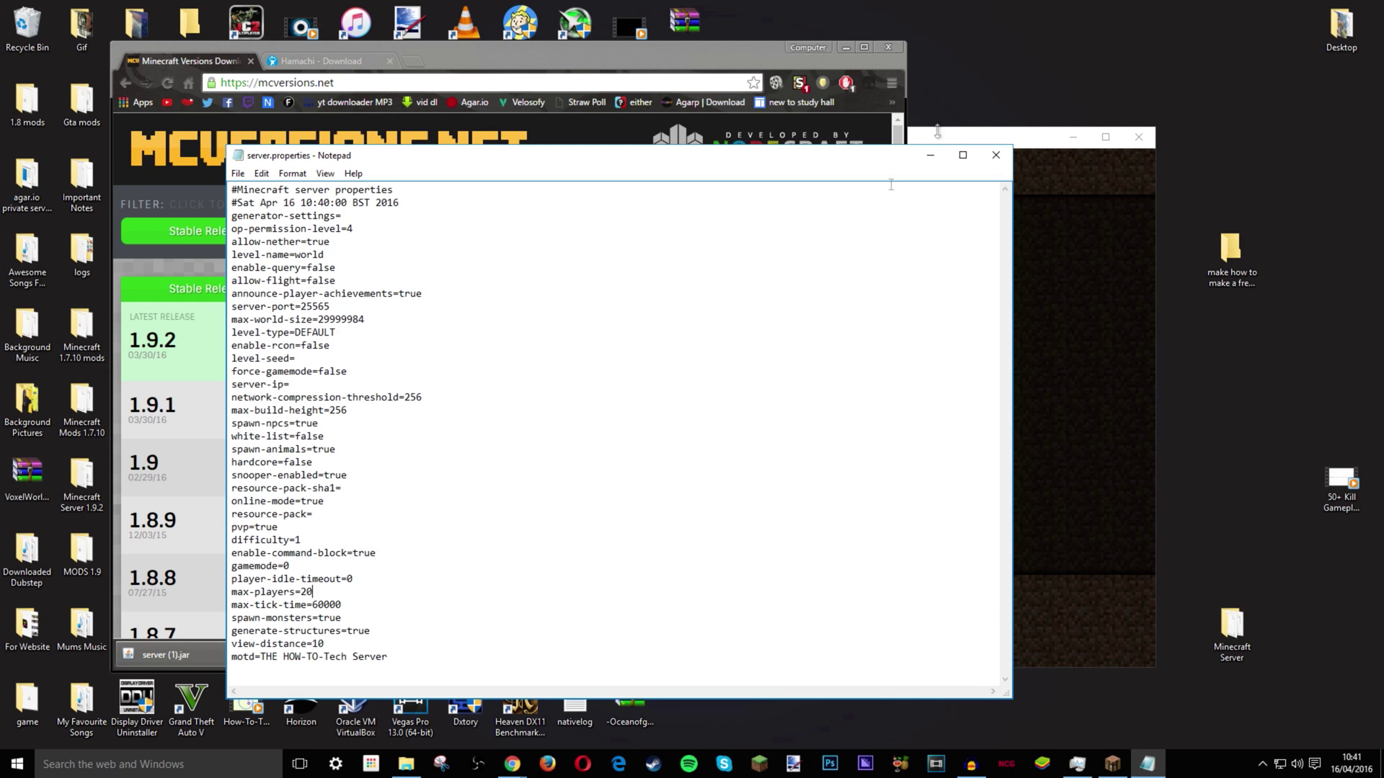
- Close server.properties and switch Chrome to the Hamachi download page
{"action": "left_click", "coordinate": [997, 156]}
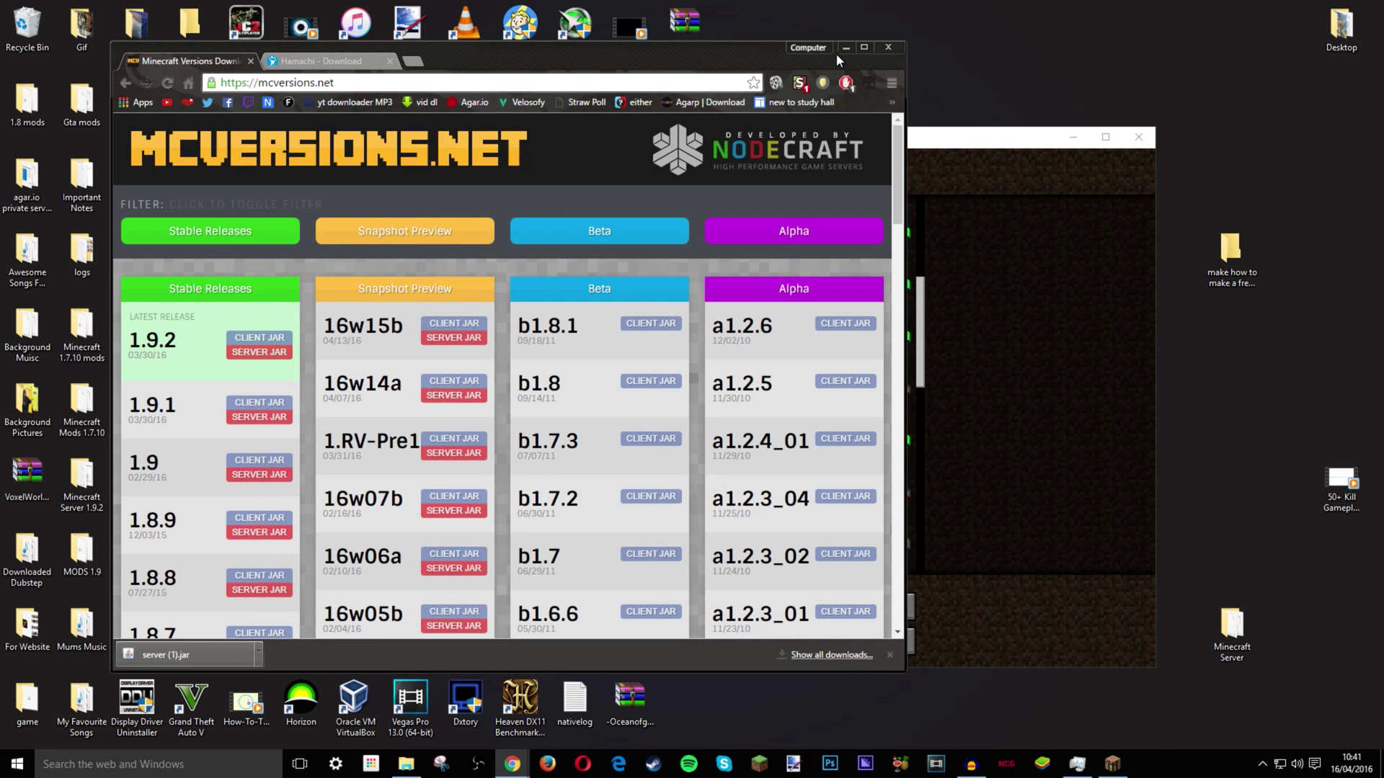
{"action": "left_click_drag", "start_coordinate": [451, 46], "coordinate": [440, 42]}
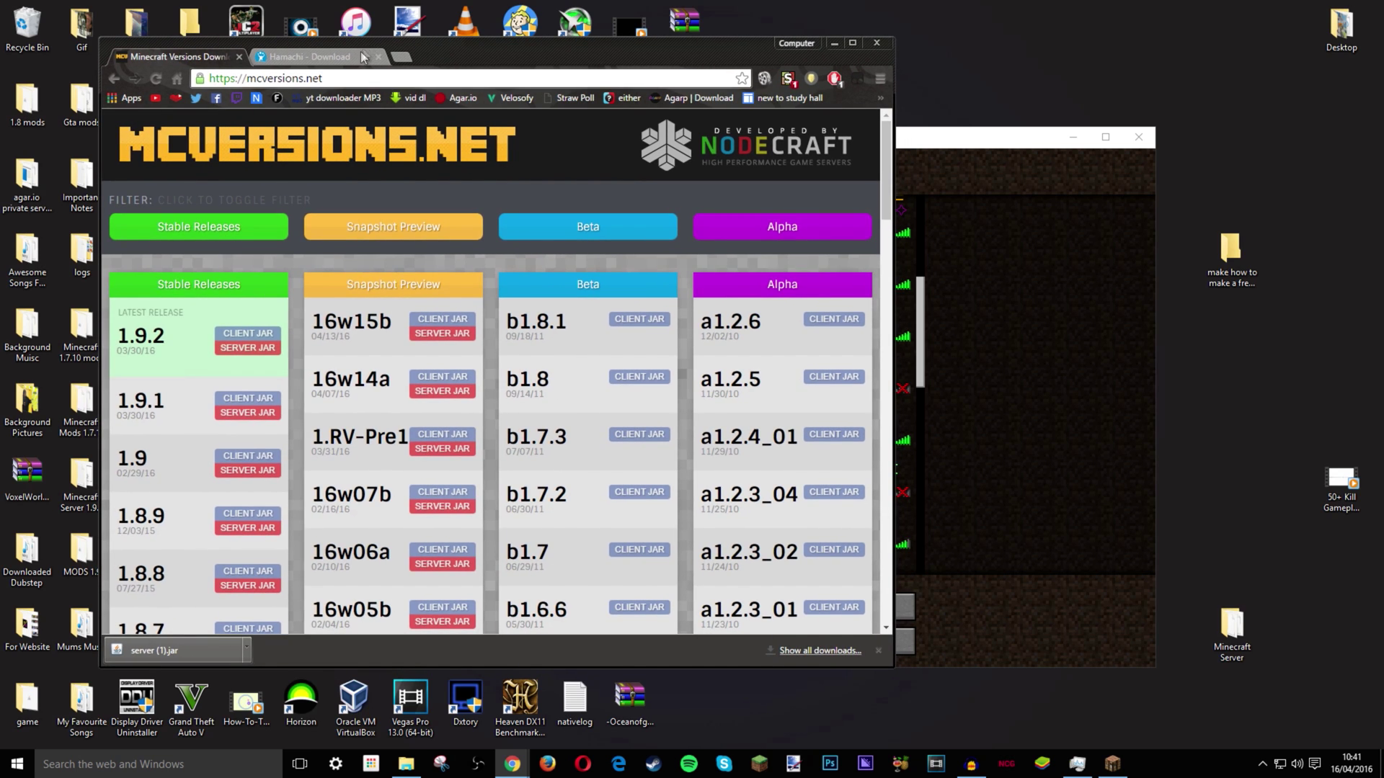
{"action": "left_click", "coordinate": [312, 56]}
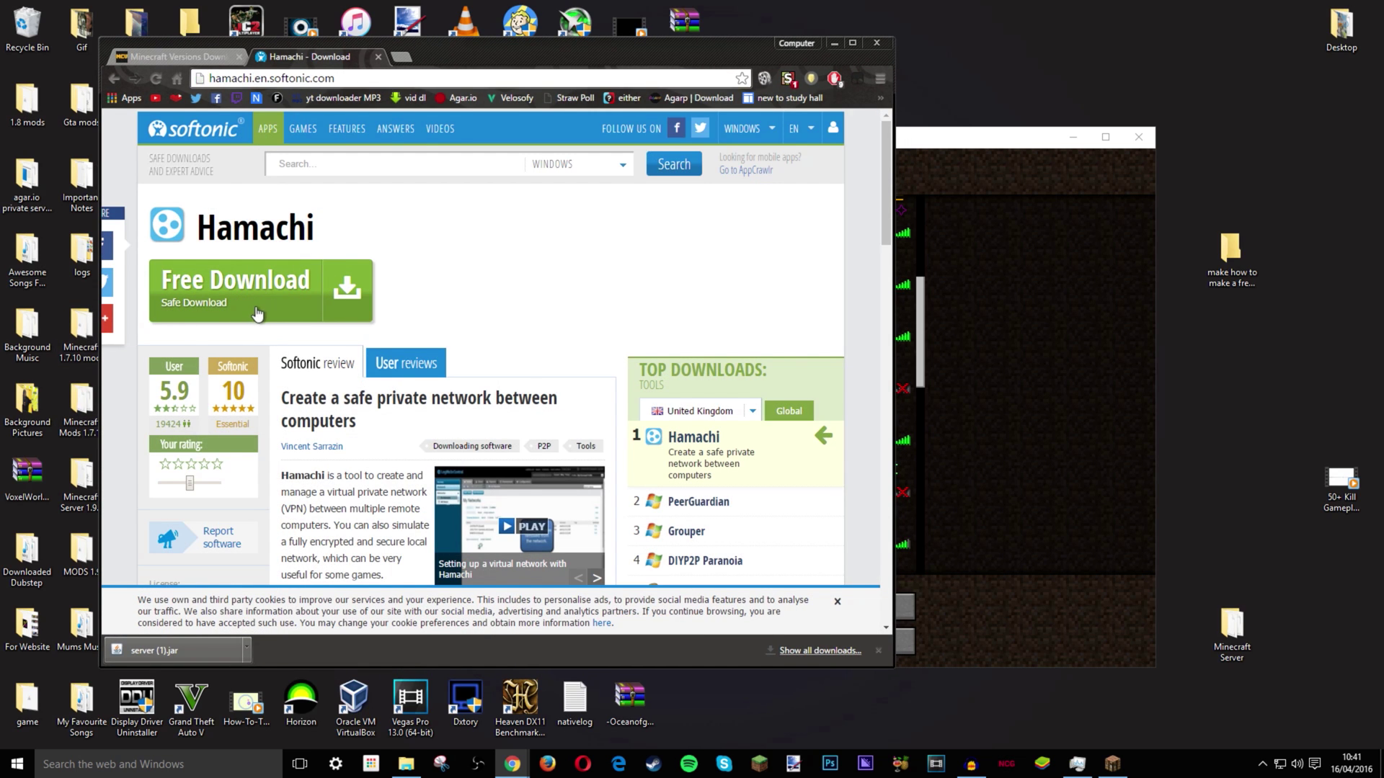
- Minimise Chrome, Minecraft and the server folder, and move the LogMeIn Hamachi shortcut into open space
{"action": "left_click", "coordinate": [834, 43]}
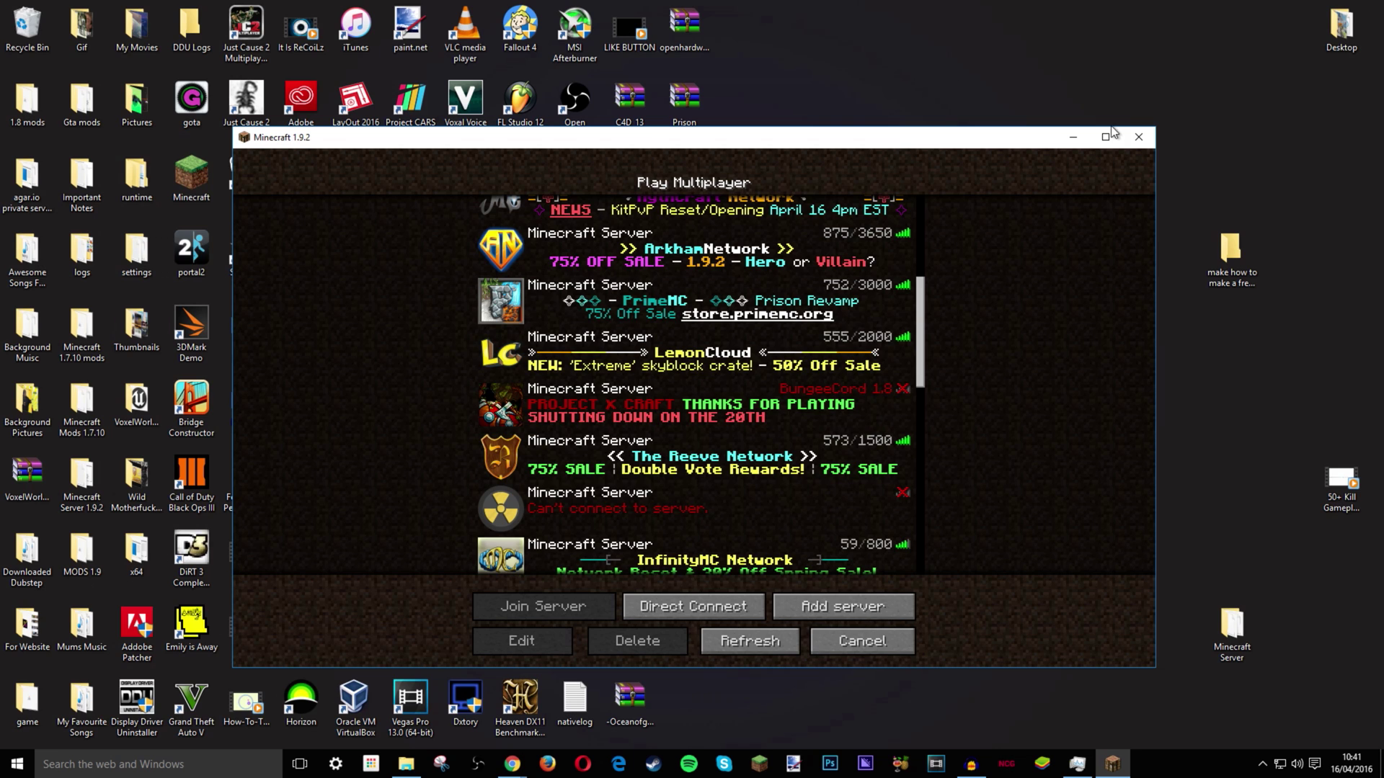
{"action": "left_click", "coordinate": [1072, 137]}
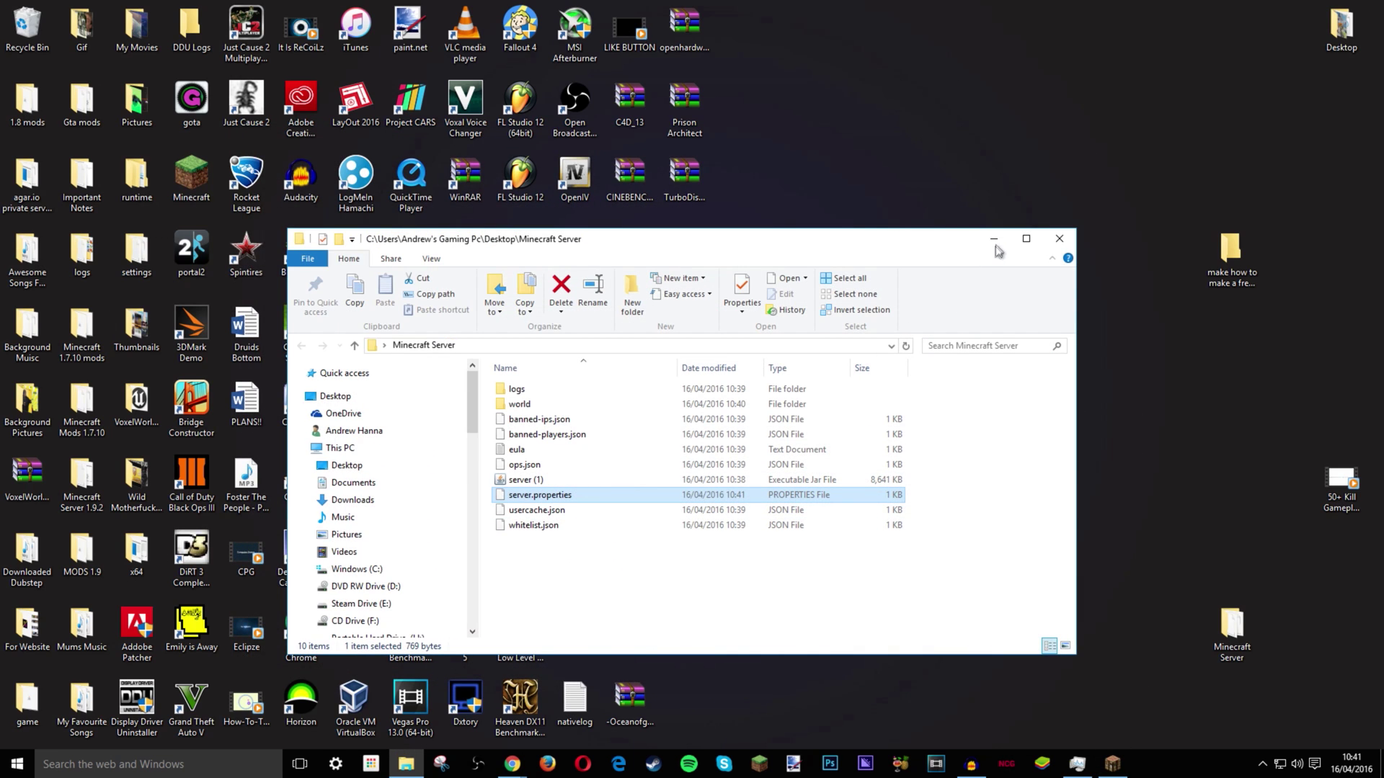
{"action": "left_click", "coordinate": [994, 240]}
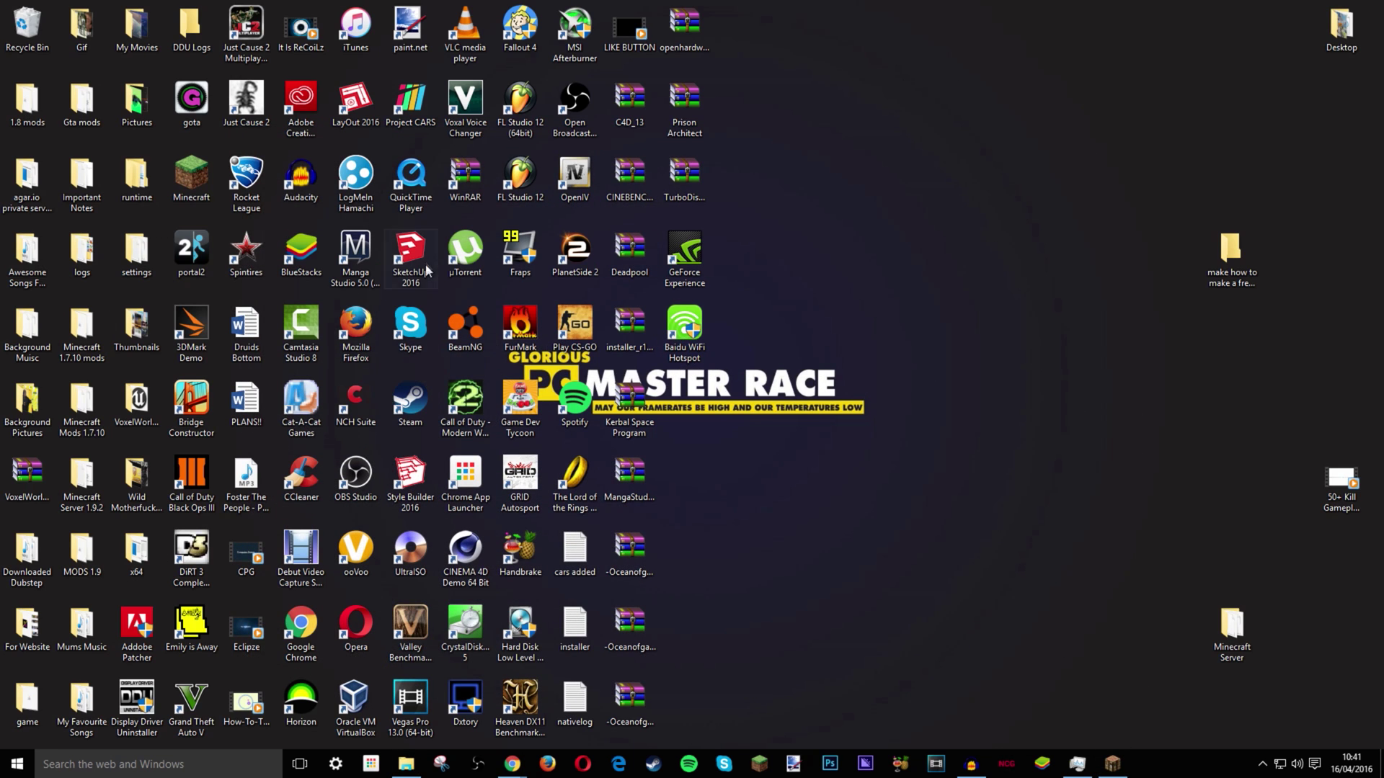
{"action": "left_click_drag", "start_coordinate": [368, 179], "coordinate": [864, 324]}
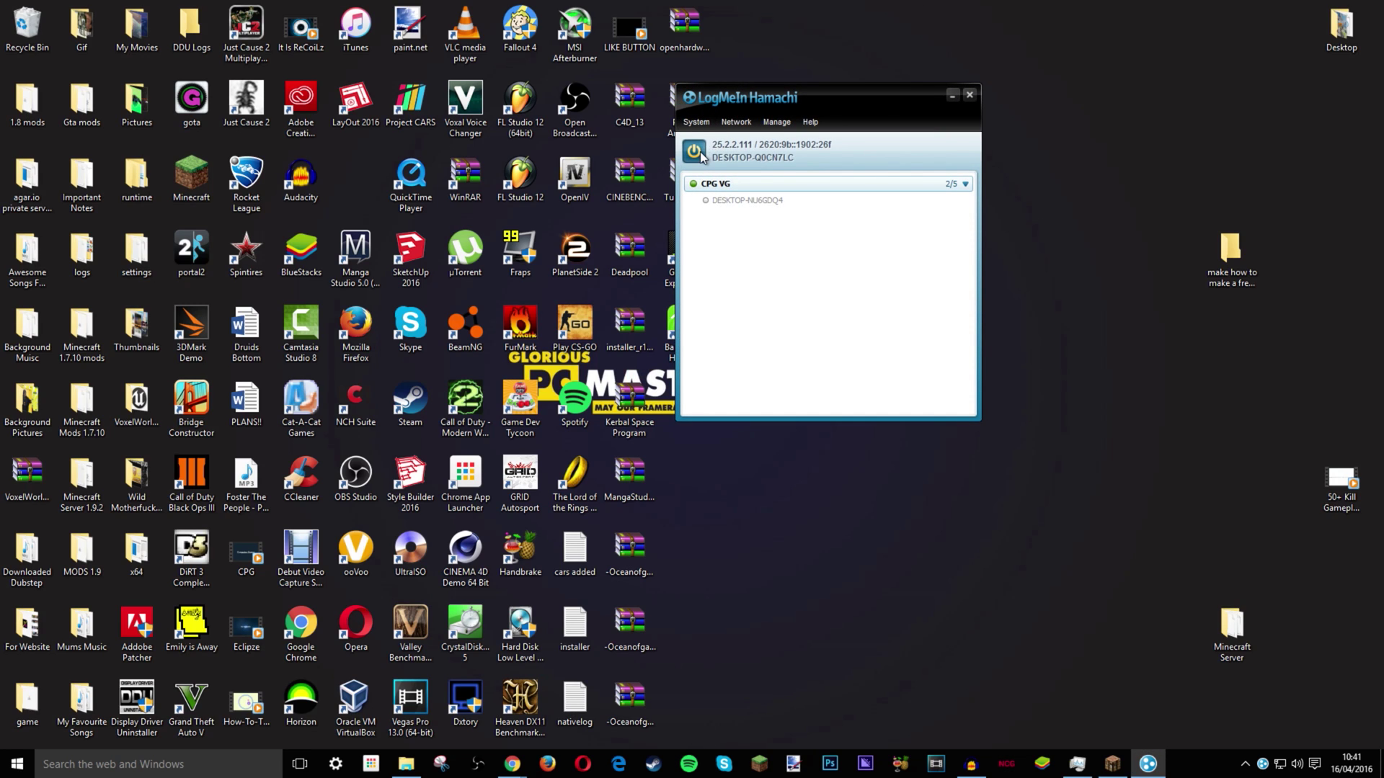
- Take Hamachi offline and bring it back online
{"action": "left_click", "coordinate": [699, 124]}
{"action": "left_click", "coordinate": [701, 128]}
{"action": "left_click", "coordinate": [694, 152]}
{"action": "left_click_drag", "start_coordinate": [792, 98], "coordinate": [810, 184]}
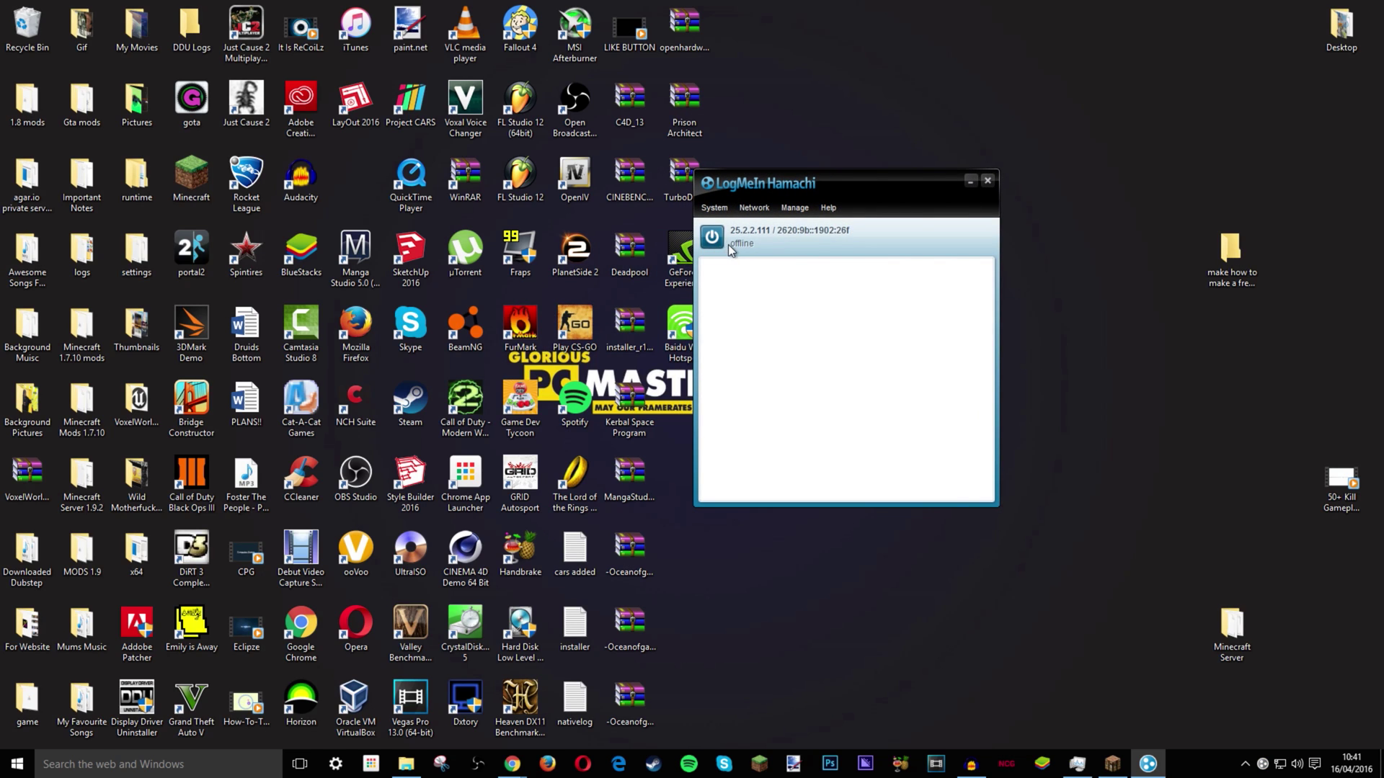
{"action": "key", "text": "space"}
- Open the Create Network form from Hamachi's Network menu
{"action": "left_click_drag", "start_coordinate": [765, 189], "coordinate": [624, 166]}
{"action": "left_click", "coordinate": [618, 176]}
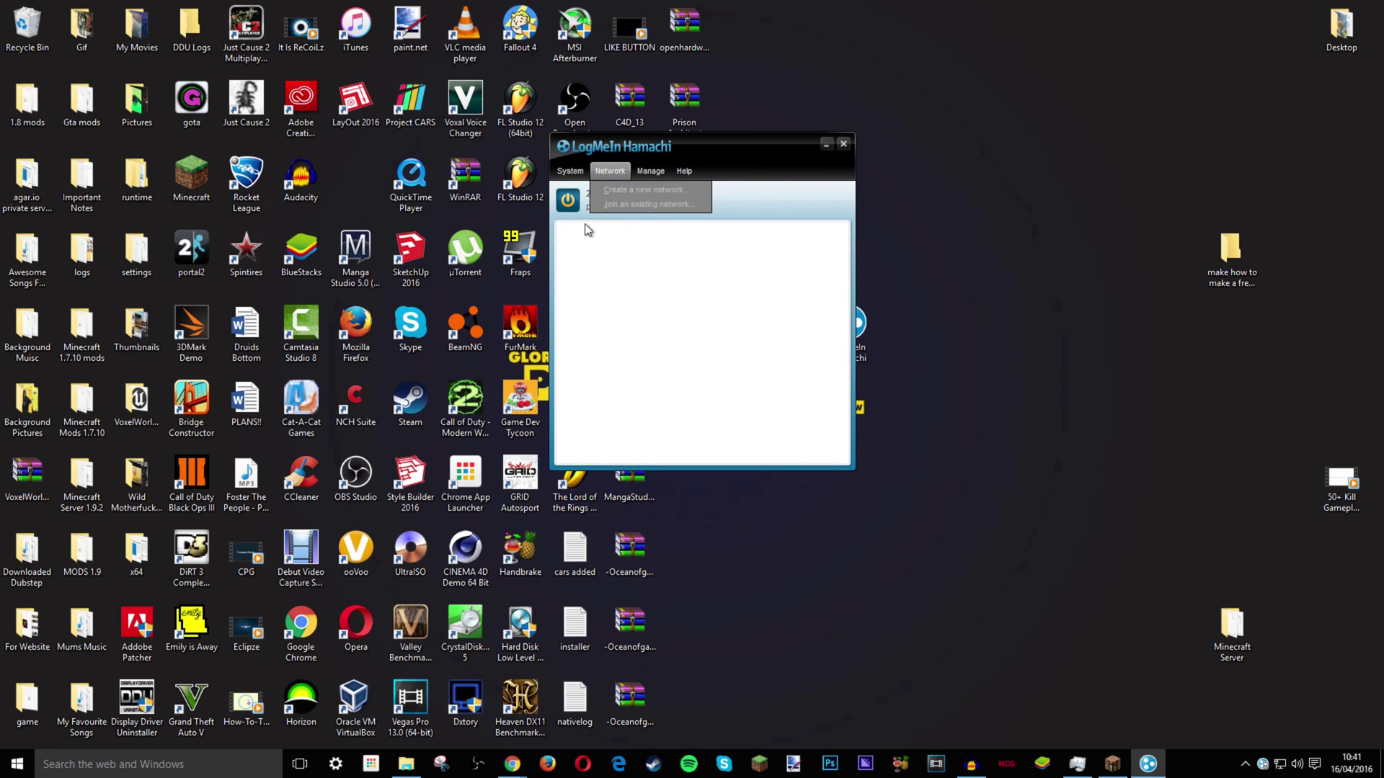
{"action": "left_click", "coordinate": [602, 194]}
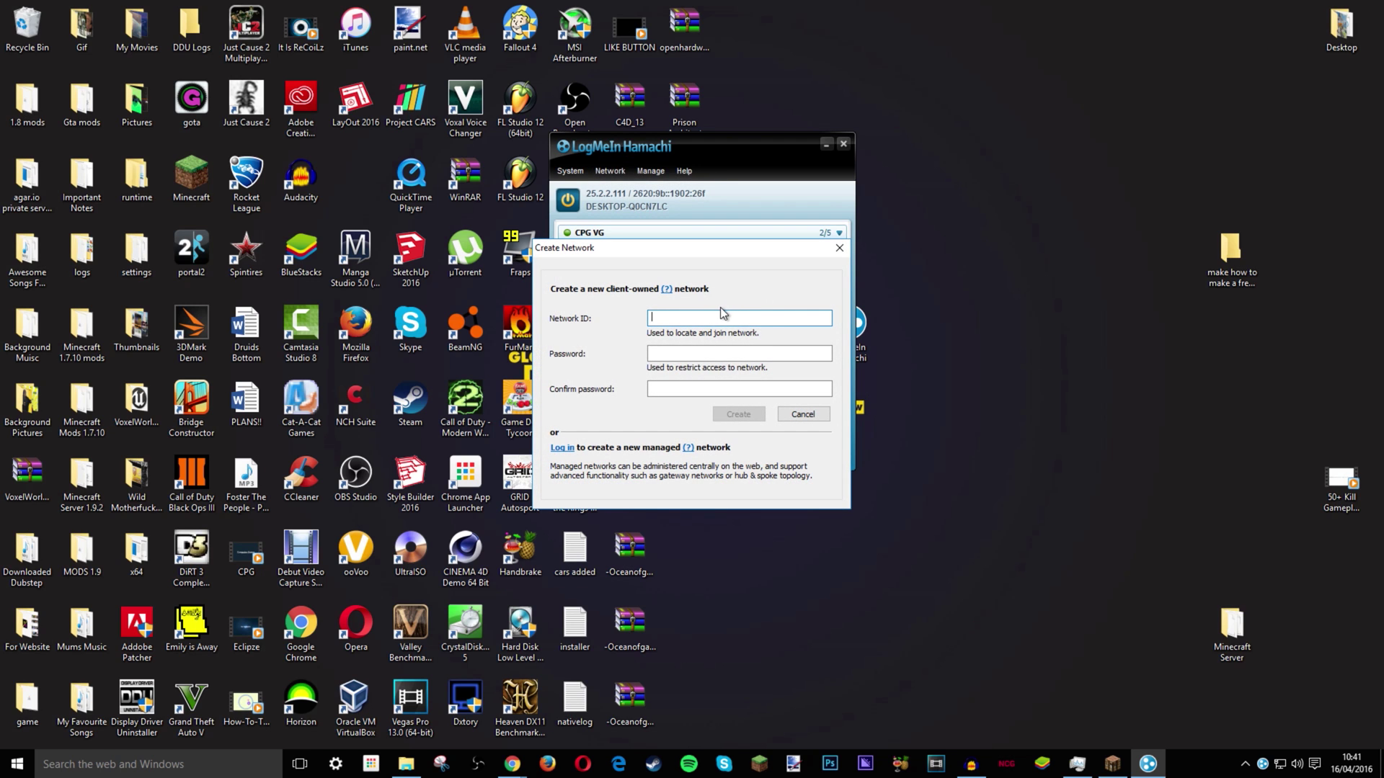
- Create network HOW-TO-TECH with a password entered and confirmed, then select it
{"action": "type", "text": "HOW-TO-TECH"}
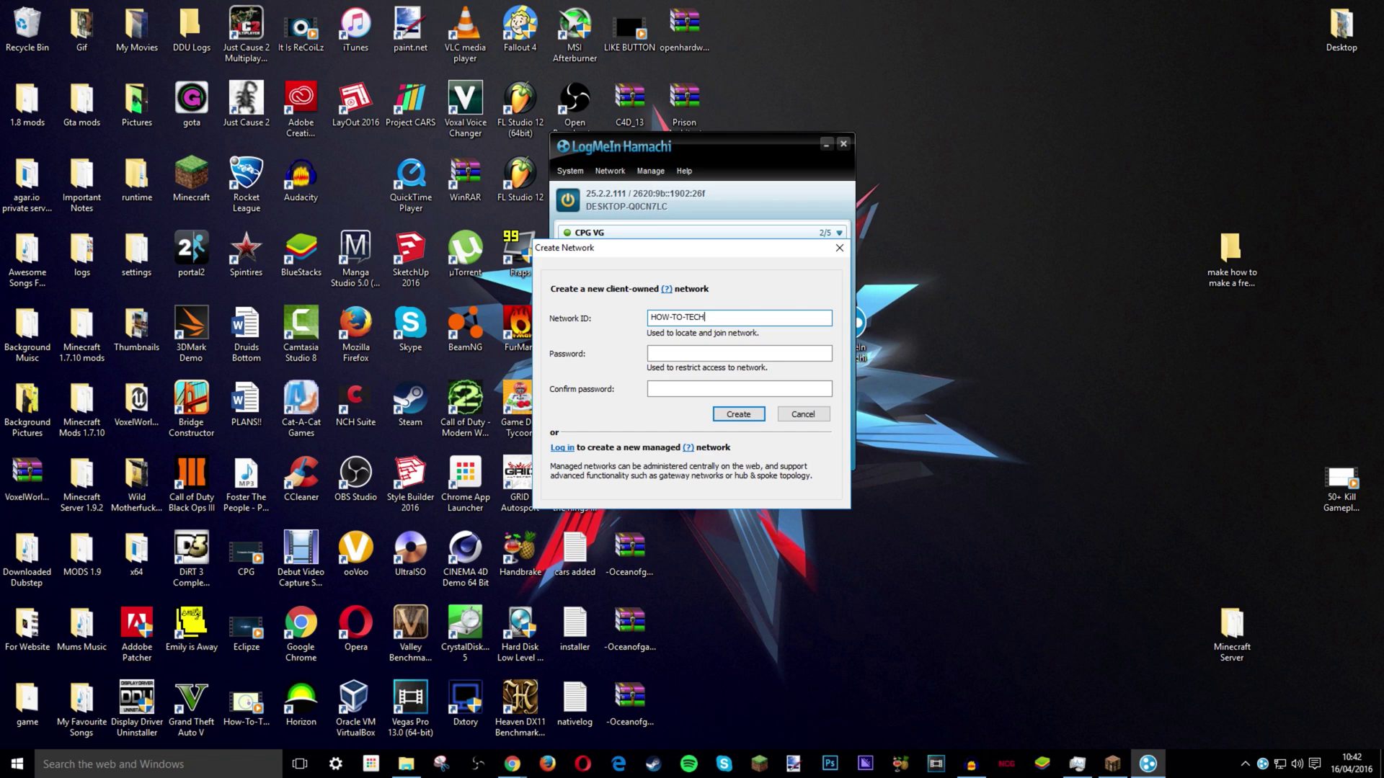
{"action": "left_click", "coordinate": [778, 355]}
{"action": "left_click", "coordinate": [750, 387]}
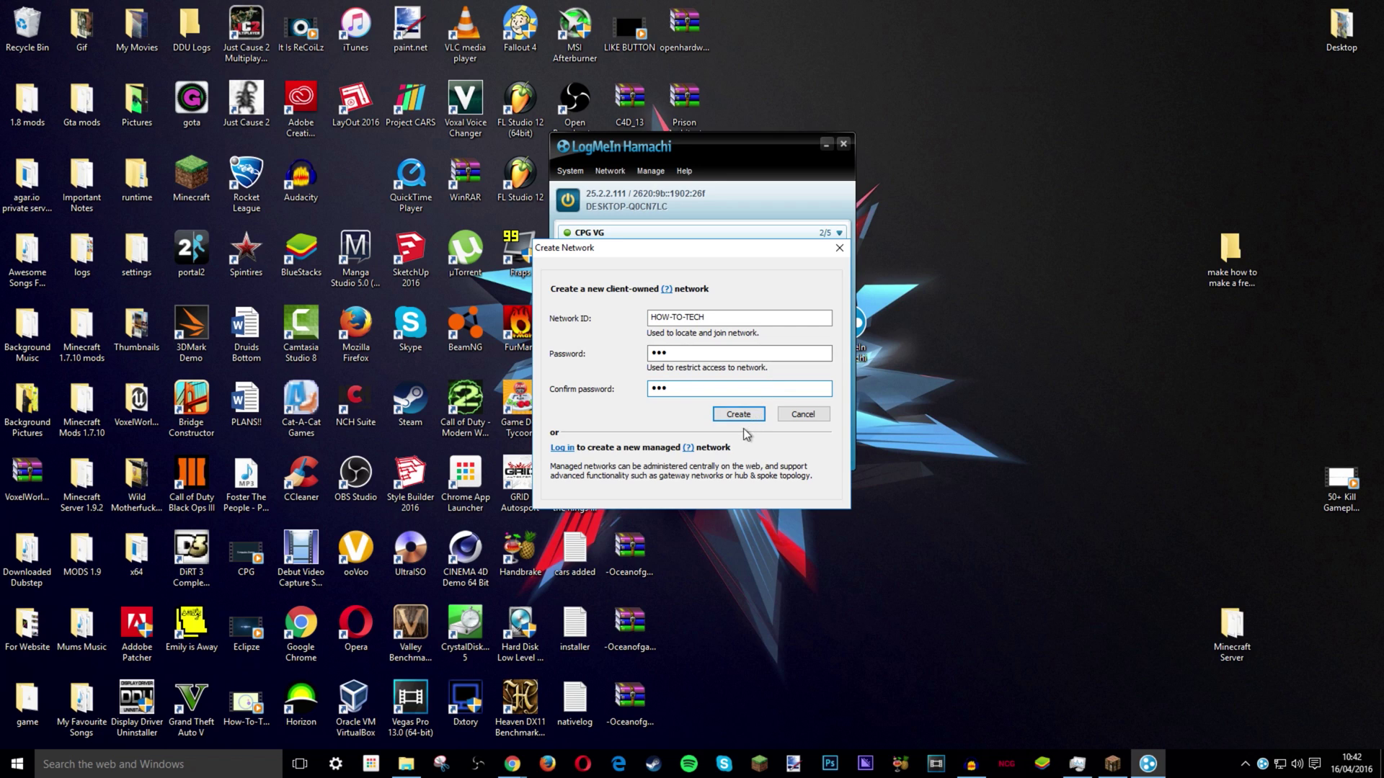
{"action": "left_click", "coordinate": [746, 417]}
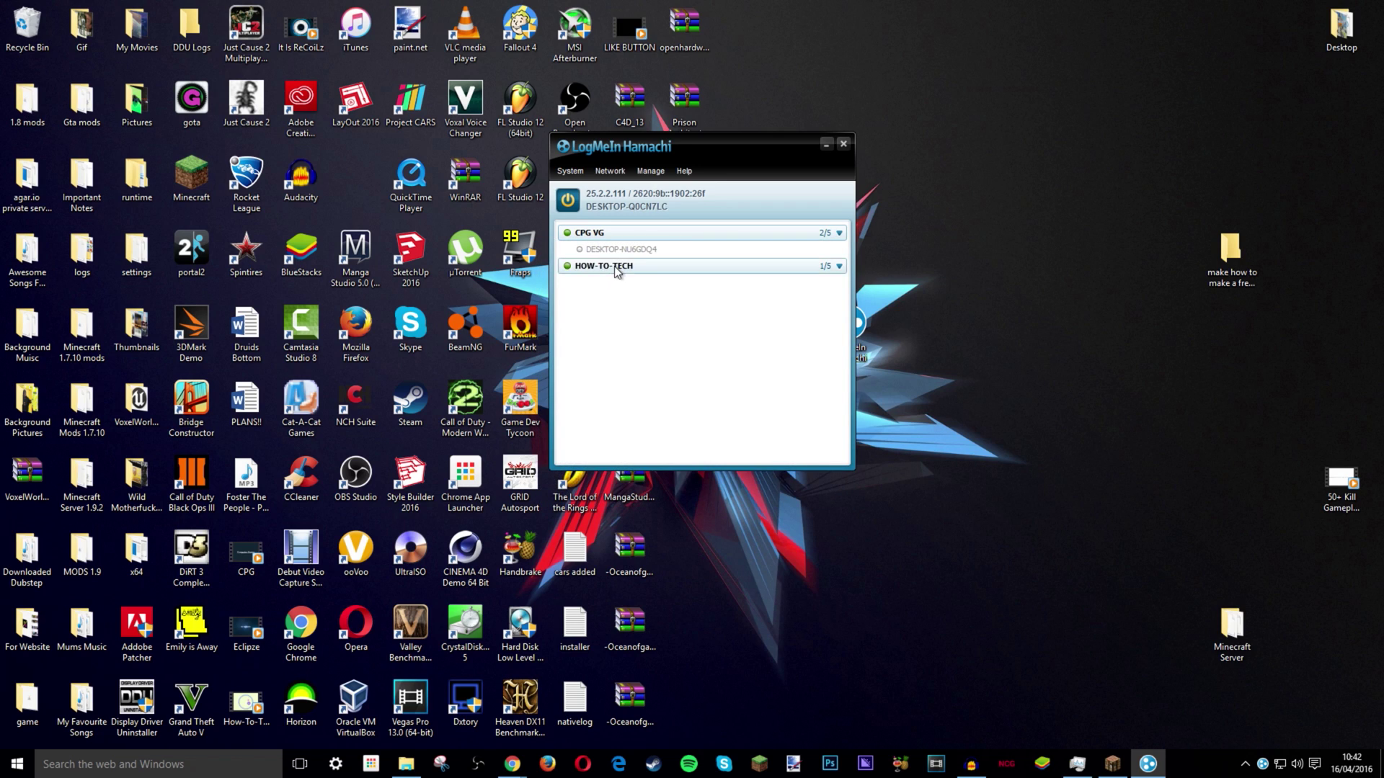
{"action": "left_click", "coordinate": [616, 268]}
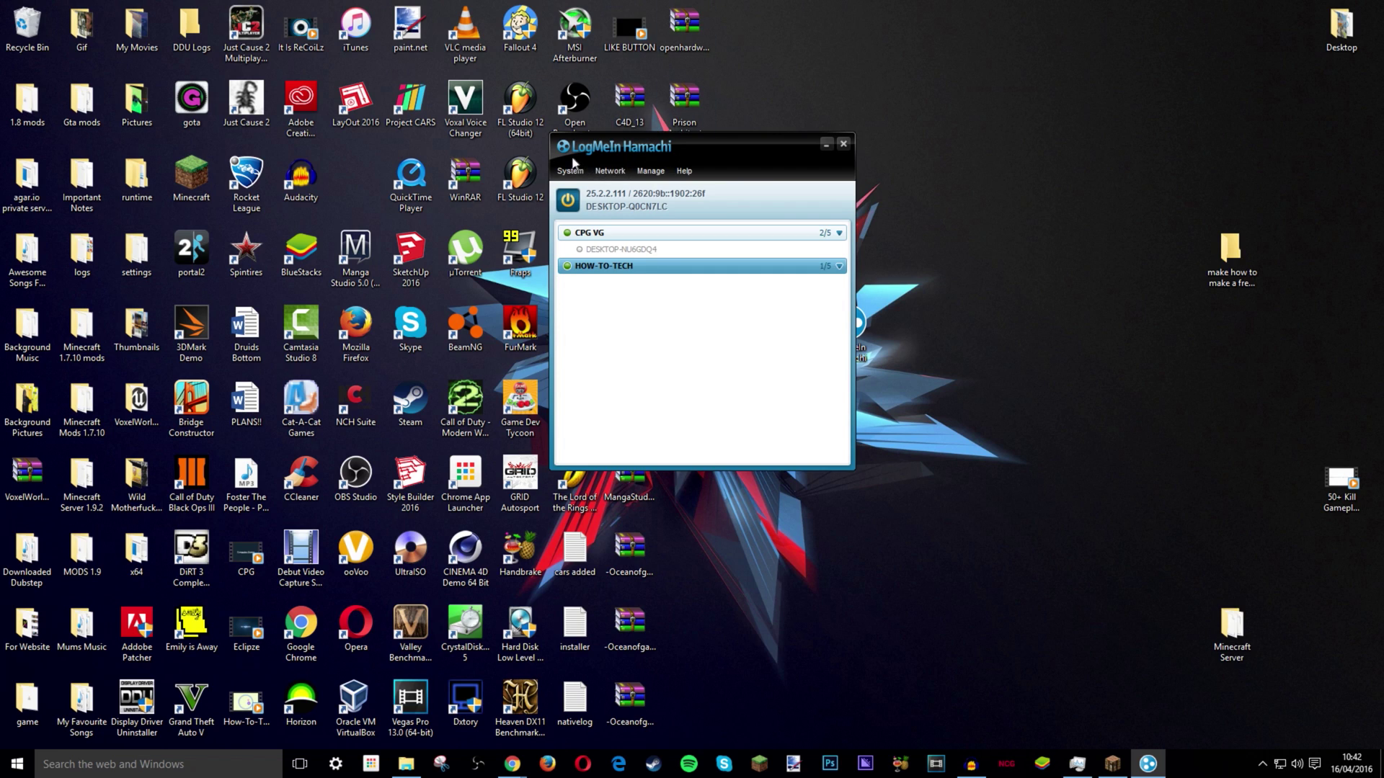
{"action": "left_click", "coordinate": [614, 174]}
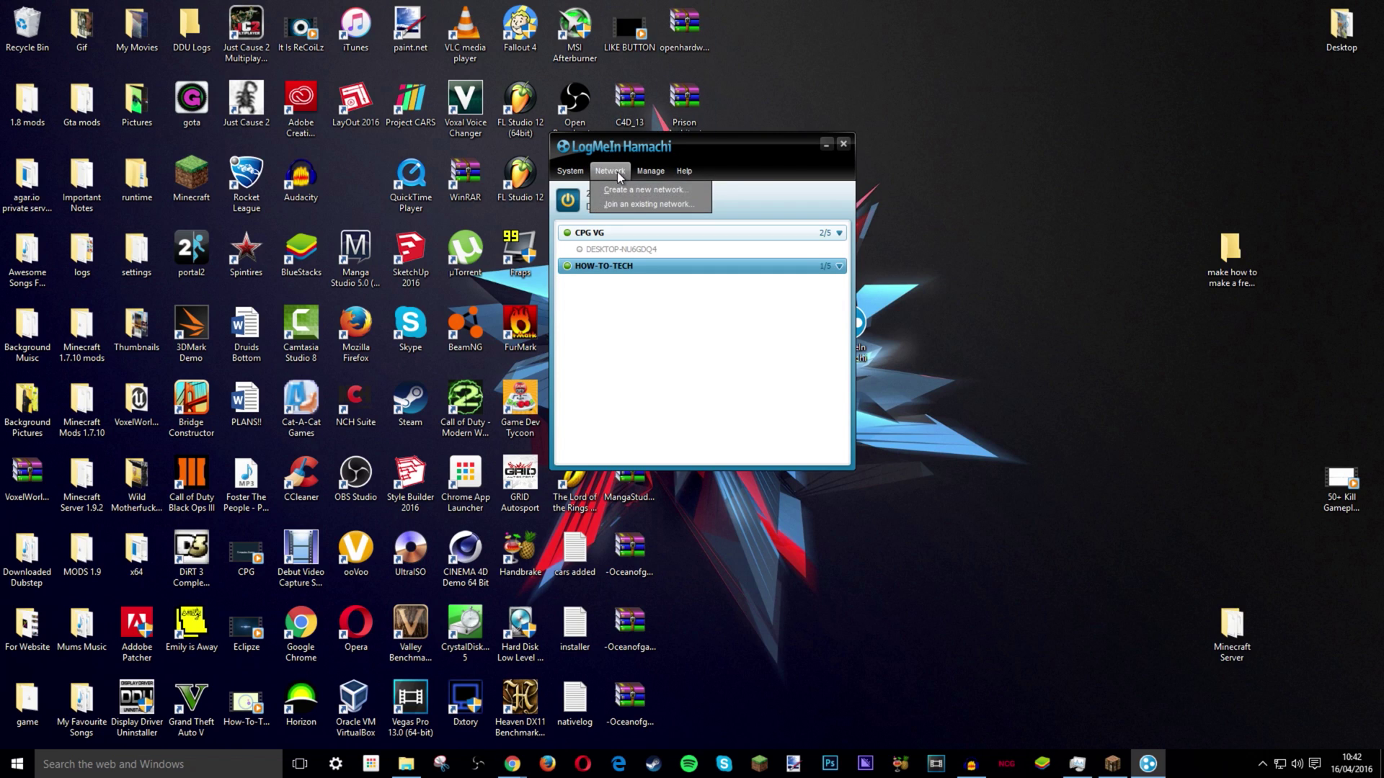
{"action": "left_click", "coordinate": [634, 203]}
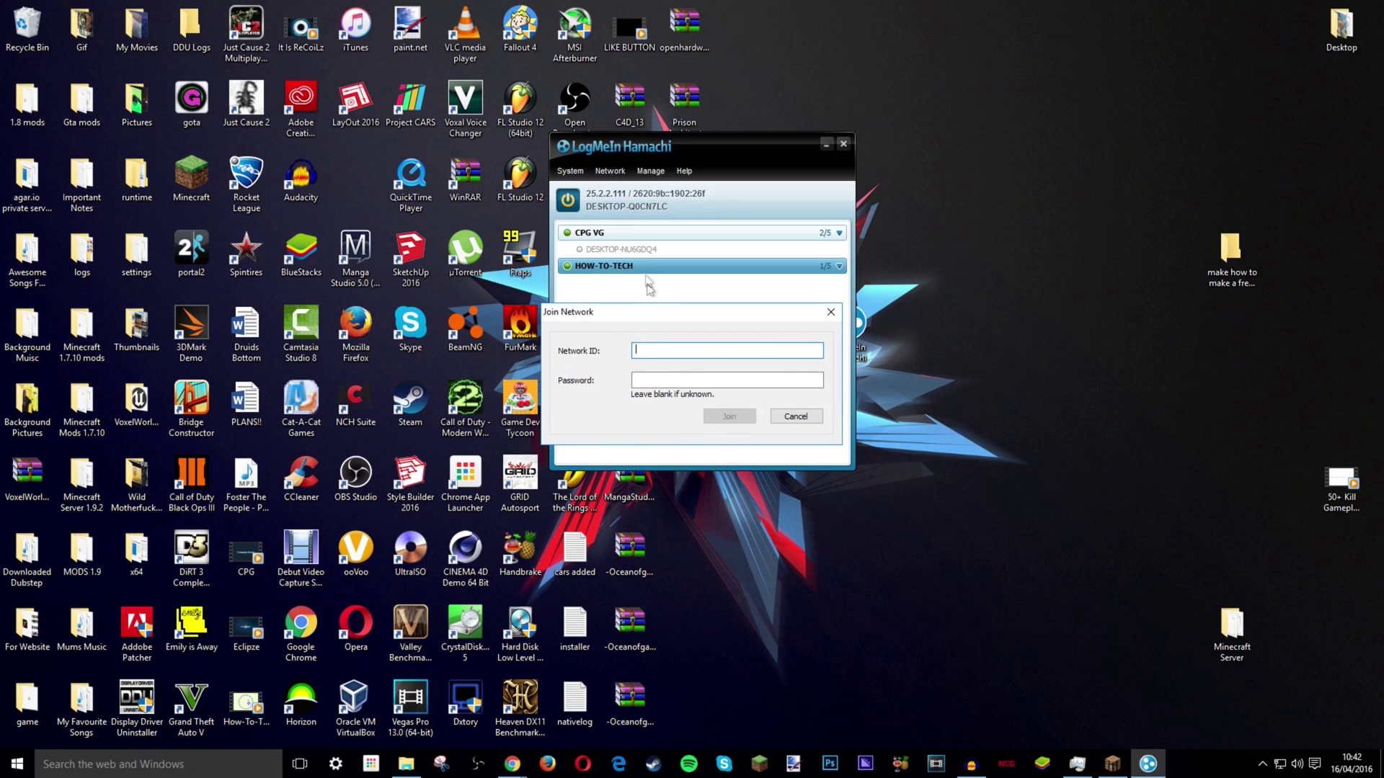
{"action": "type", "text": "HOW-TO-TECH"}
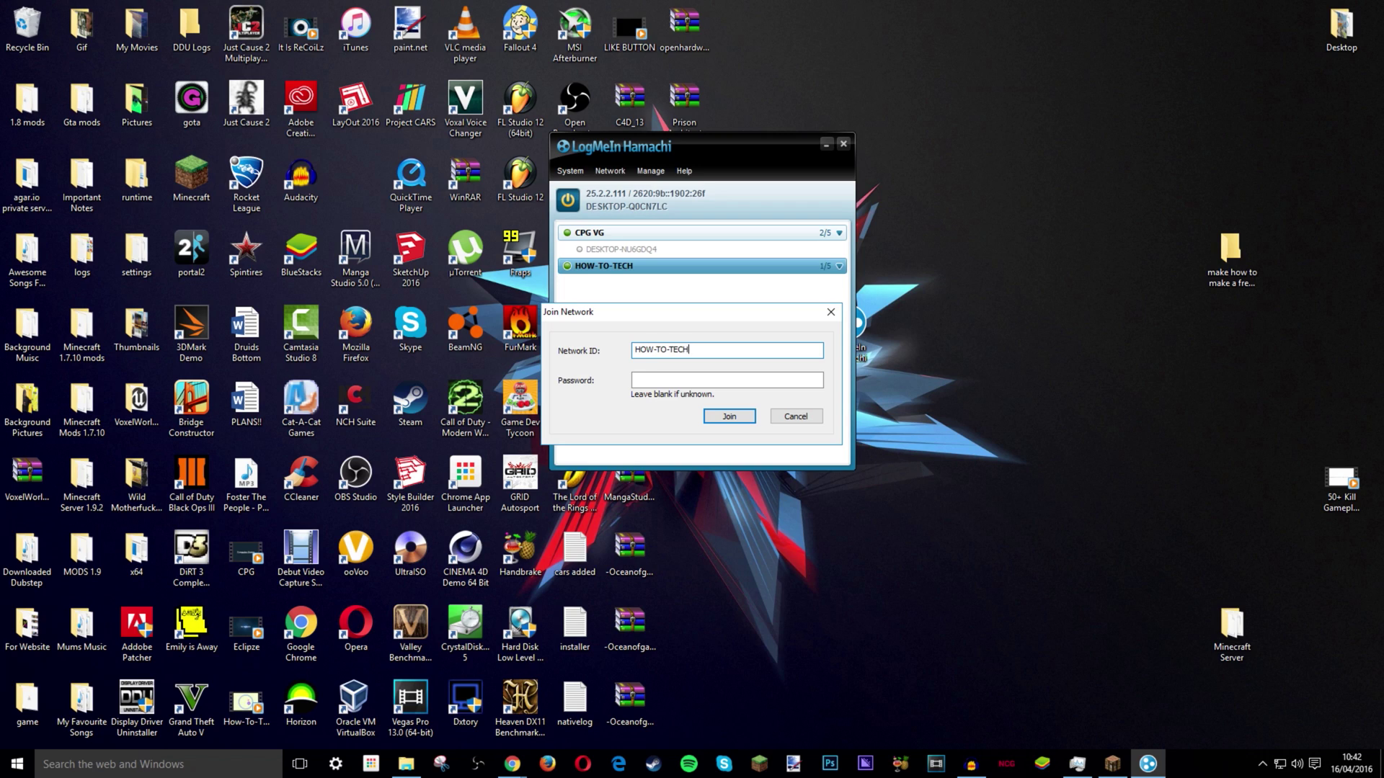
{"action": "left_click", "coordinate": [681, 380]}
{"action": "left_click_drag", "start_coordinate": [750, 314], "coordinate": [721, 453]}
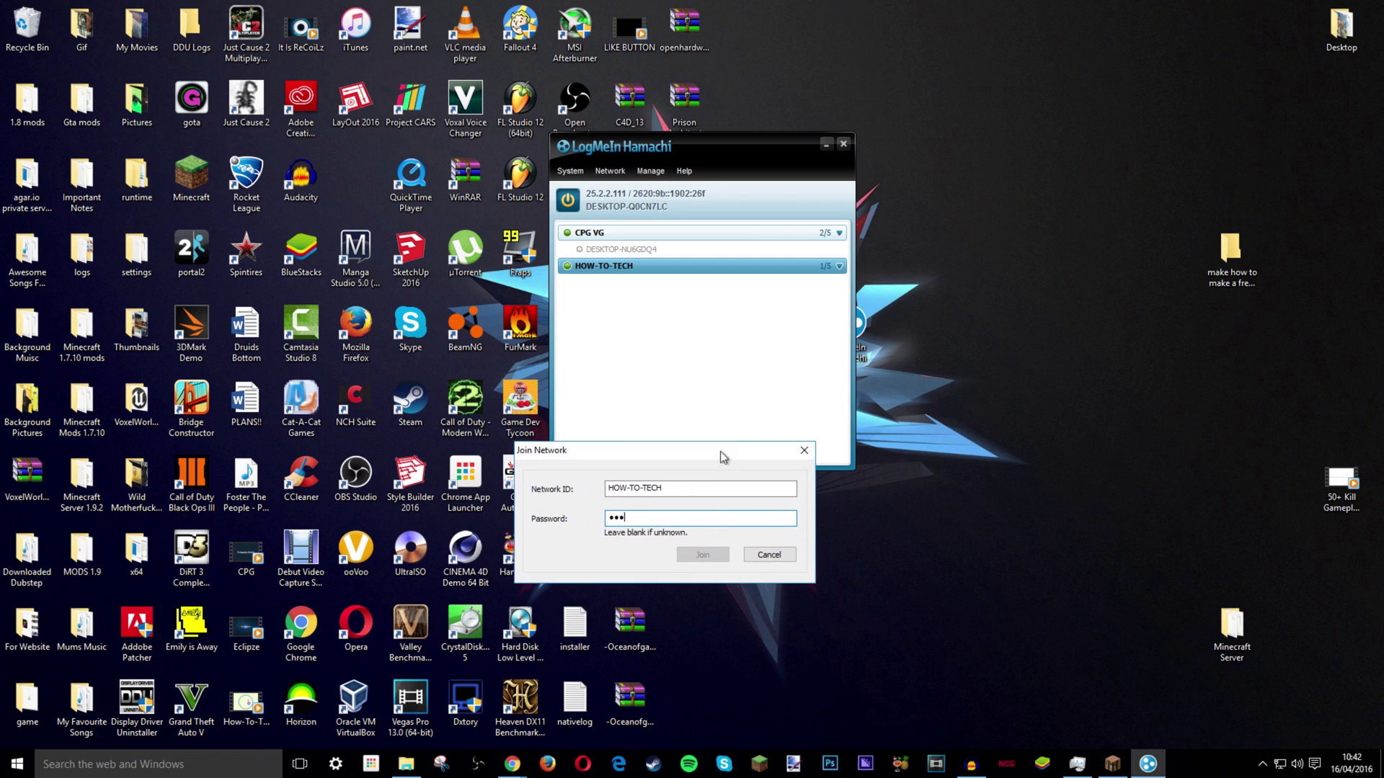
{"action": "key", "text": "Return"}
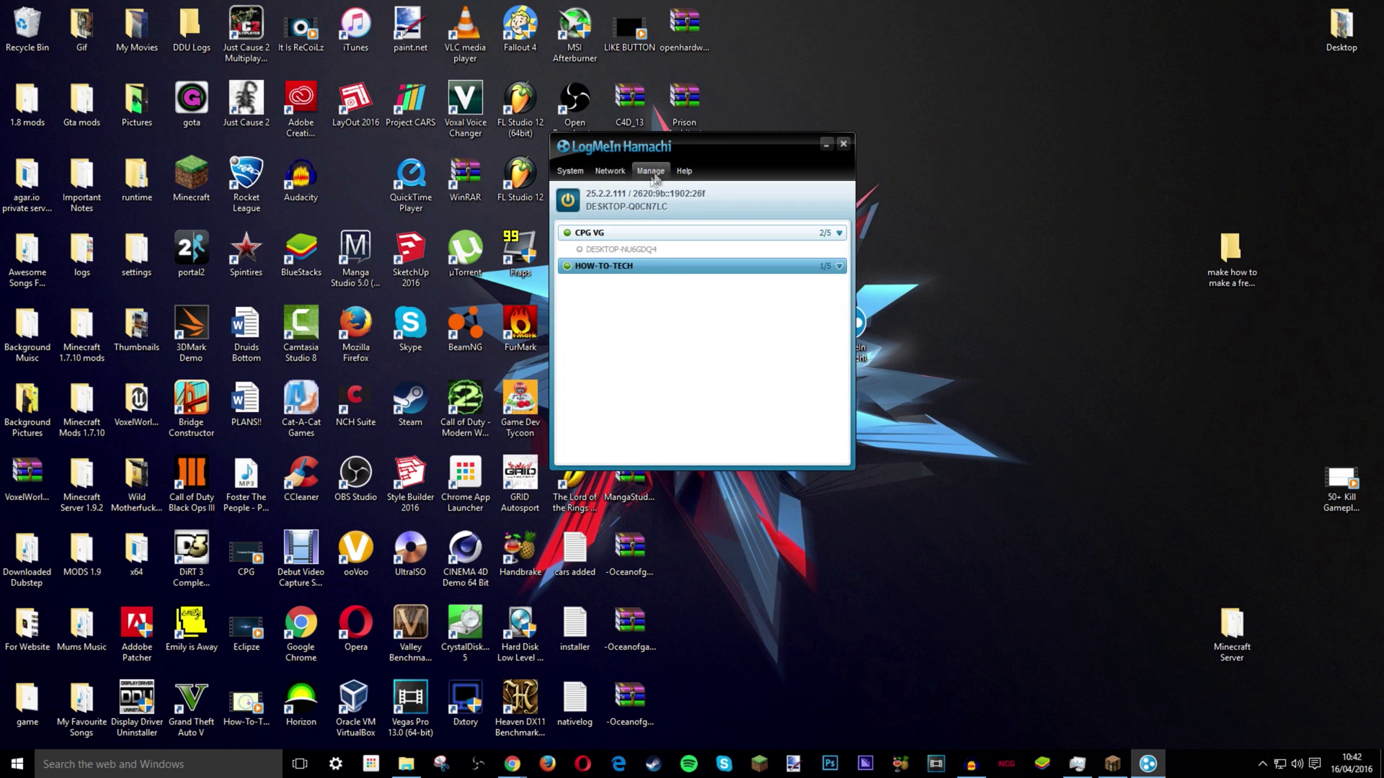
- Copy this computer's IPv4 address and start a new Minecraft server entry
{"action": "right_click", "coordinate": [607, 193]}
{"action": "left_click", "coordinate": [641, 203]}
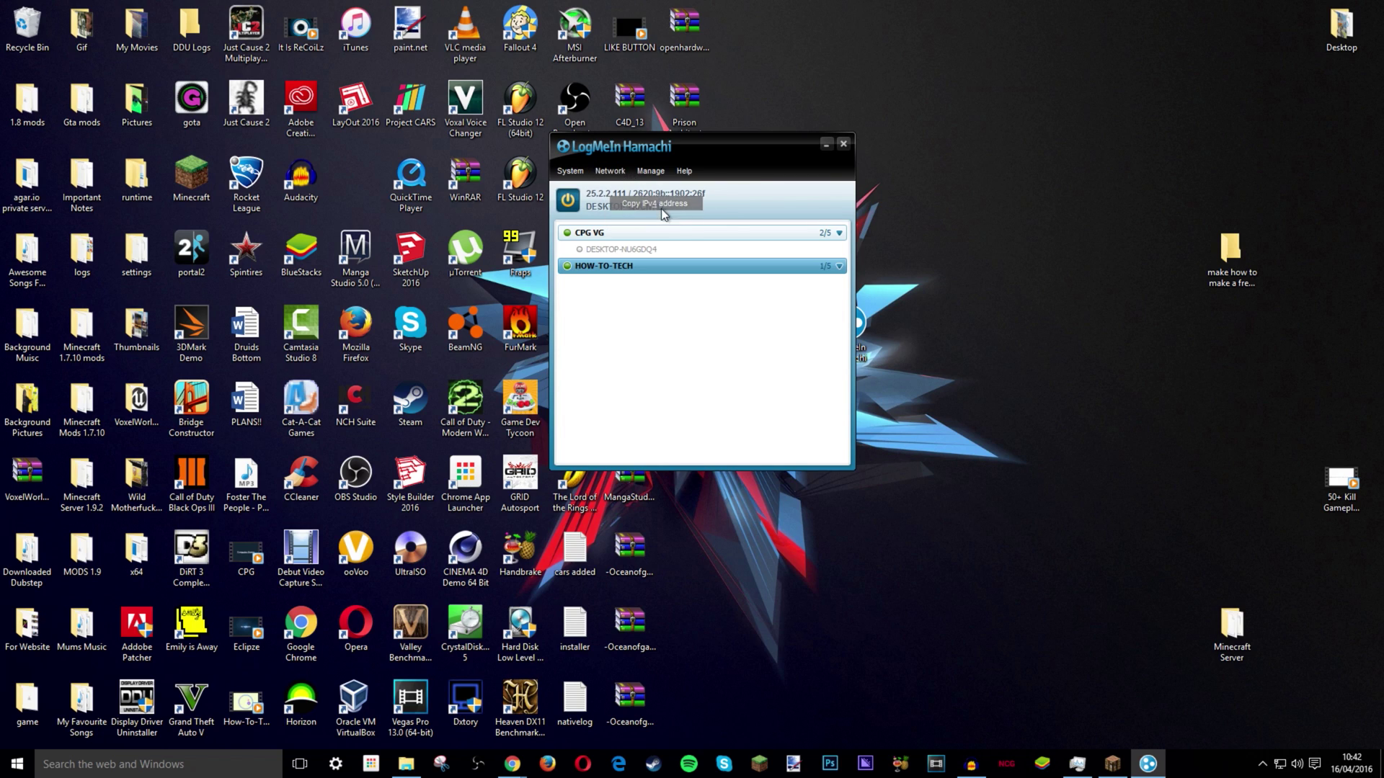
{"action": "left_click", "coordinate": [1103, 766]}
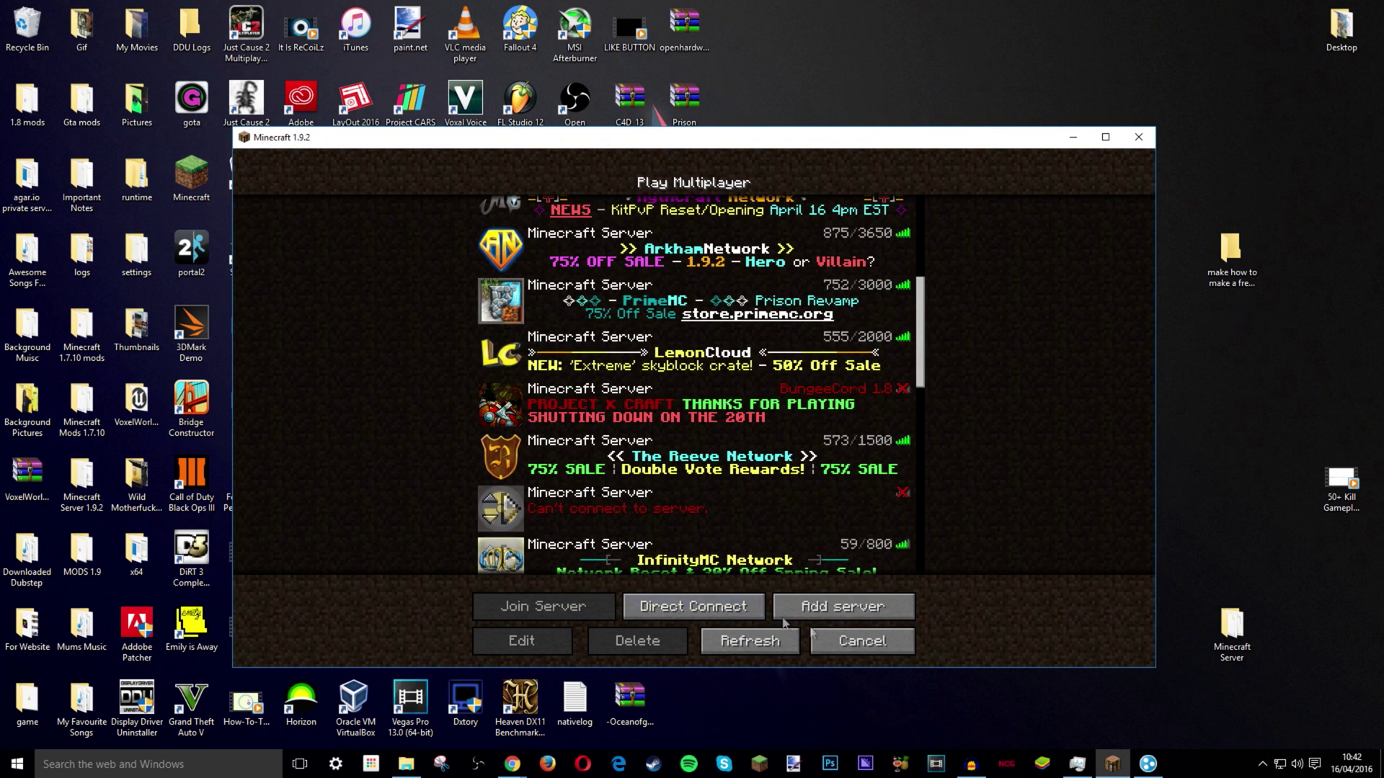
{"action": "left_click", "coordinate": [844, 608]}
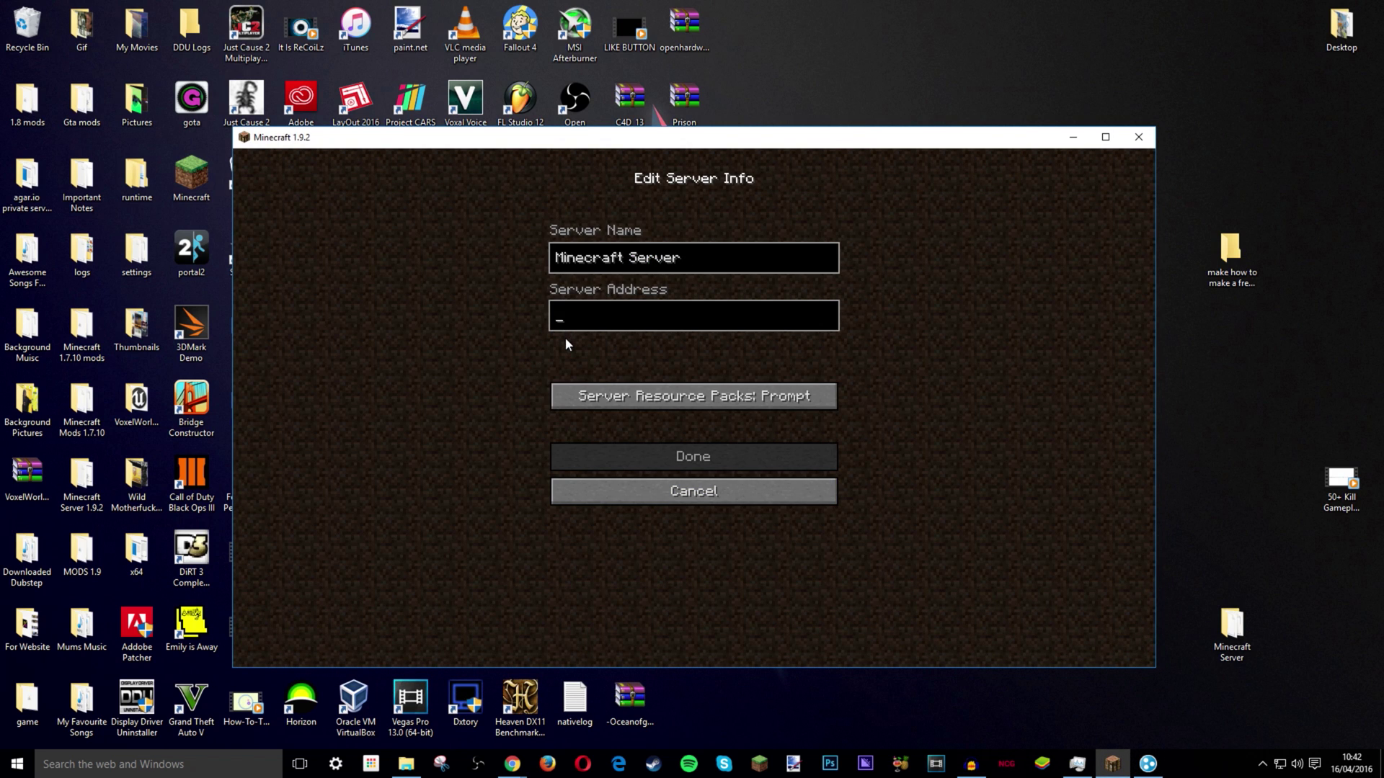
{"action": "key", "text": "super"}
{"action": "key", "text": "ctrl+v"}
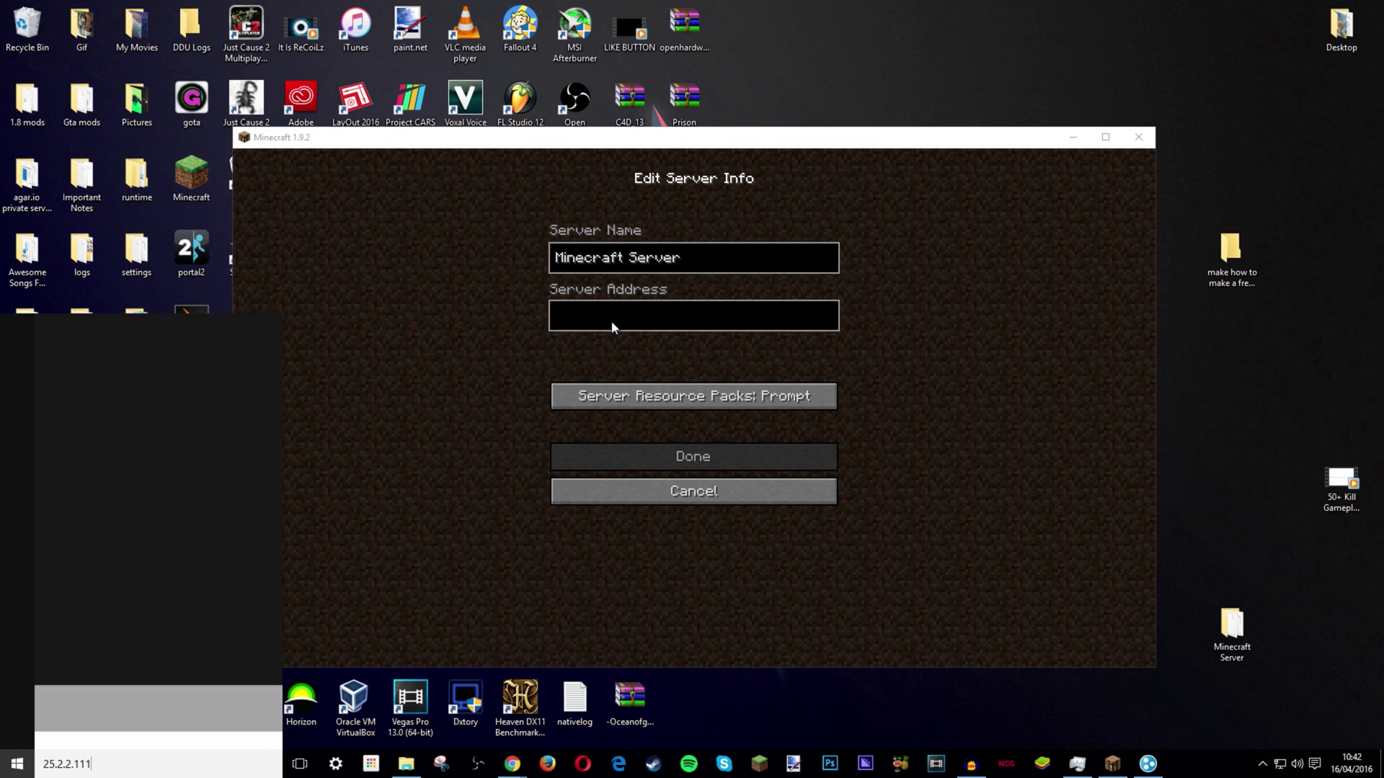
- Save the Minecraft Server entry with address 25.2.2.111 and refresh the server list
{"action": "left_click", "coordinate": [384, 155]}
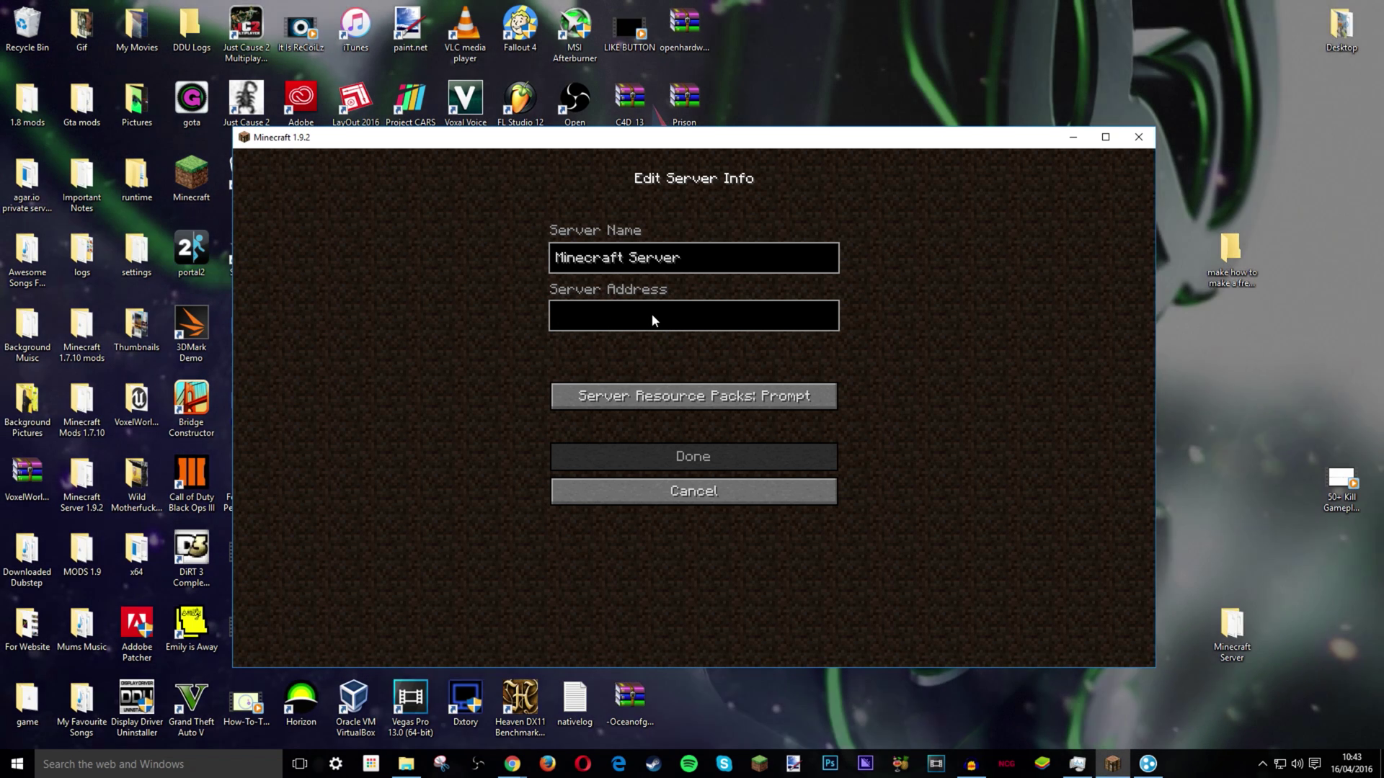
{"action": "key", "text": "ctrl+v"}
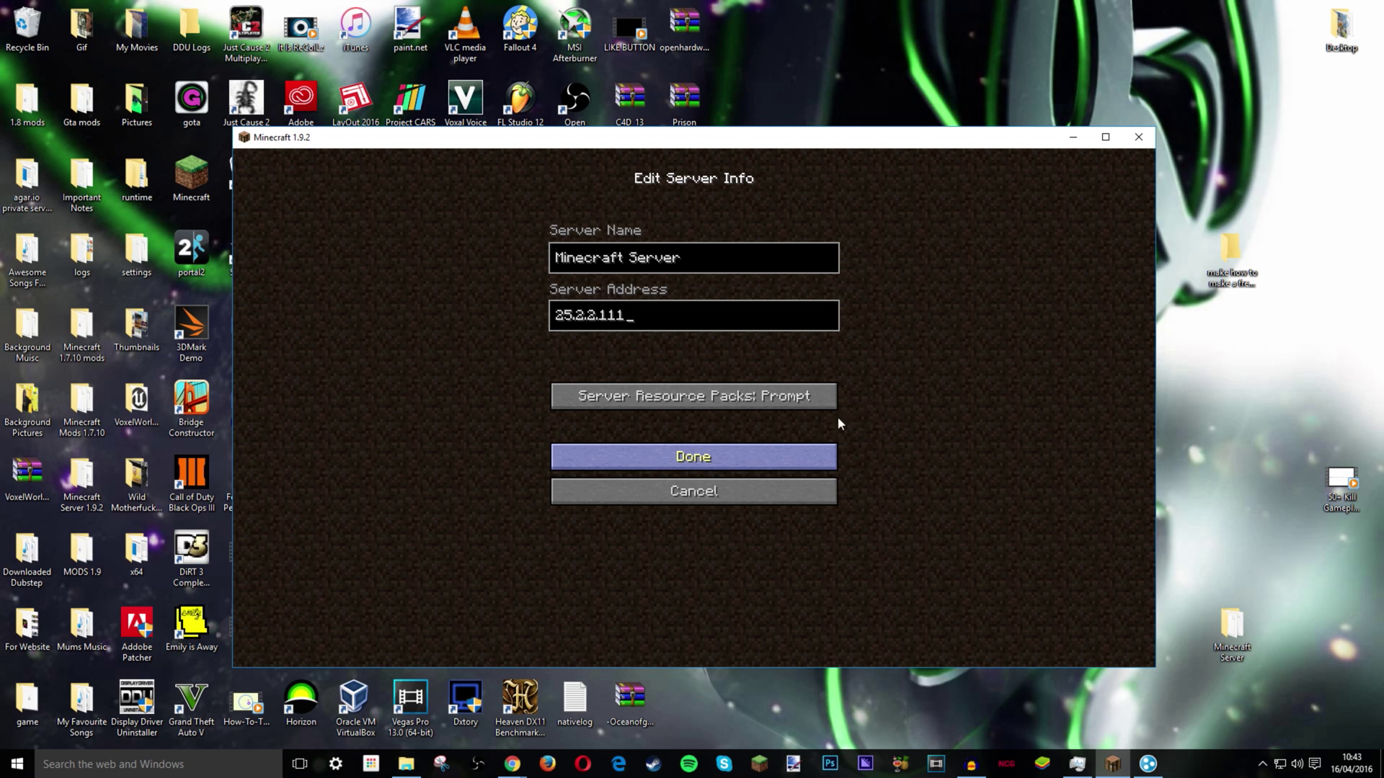
{"action": "key", "text": "Return"}
{"action": "scroll", "coordinate": [867, 370], "scroll_direction": "down", "scroll_amount": 8}
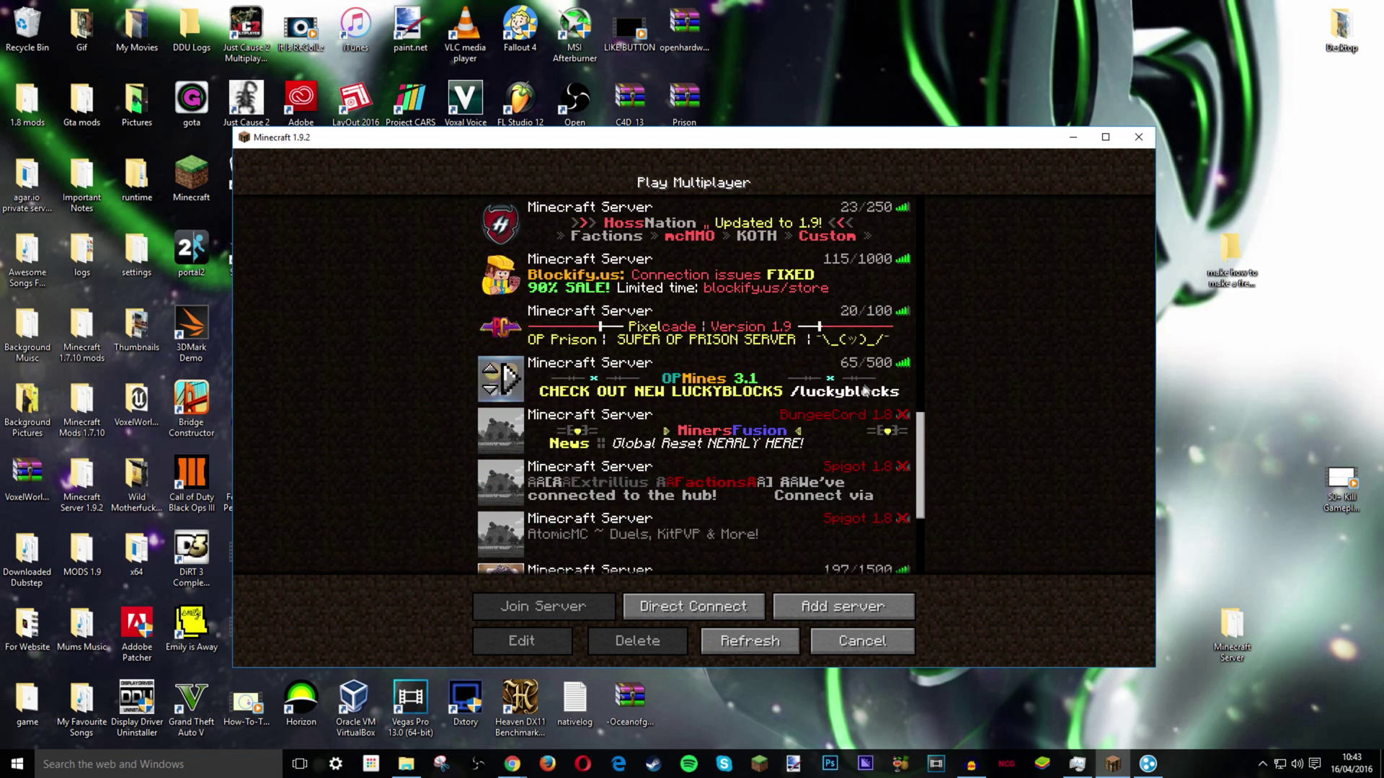
{"action": "scroll", "coordinate": [868, 391], "scroll_direction": "down", "scroll_amount": 5}
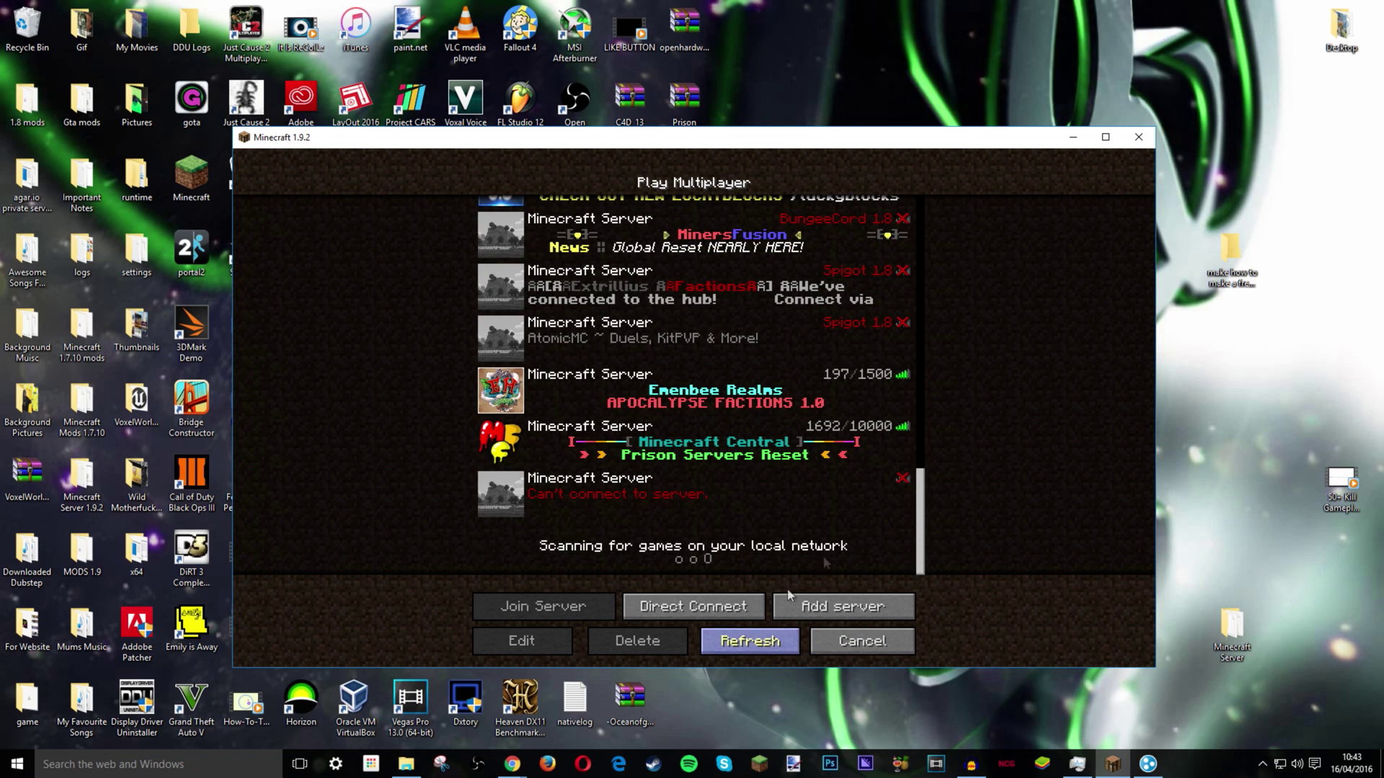
{"action": "left_click", "coordinate": [750, 640]}
- After a failed join attempt, launch server (1) from the Minecraft Server folder
{"action": "left_click_drag", "start_coordinate": [926, 245], "coordinate": [920, 519]}
{"action": "double_click", "coordinate": [692, 493]}
{"action": "left_click", "coordinate": [692, 439]}
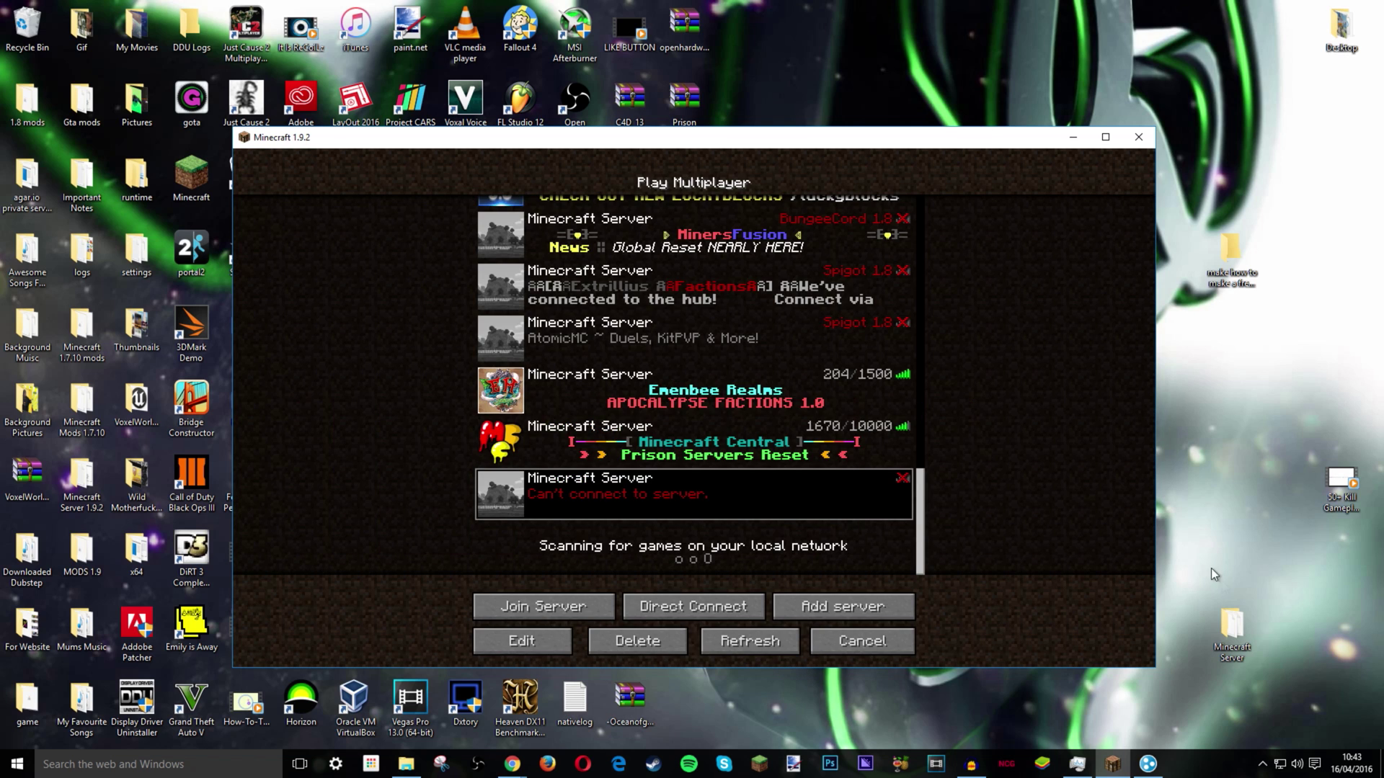
{"action": "double_click", "coordinate": [1233, 625]}
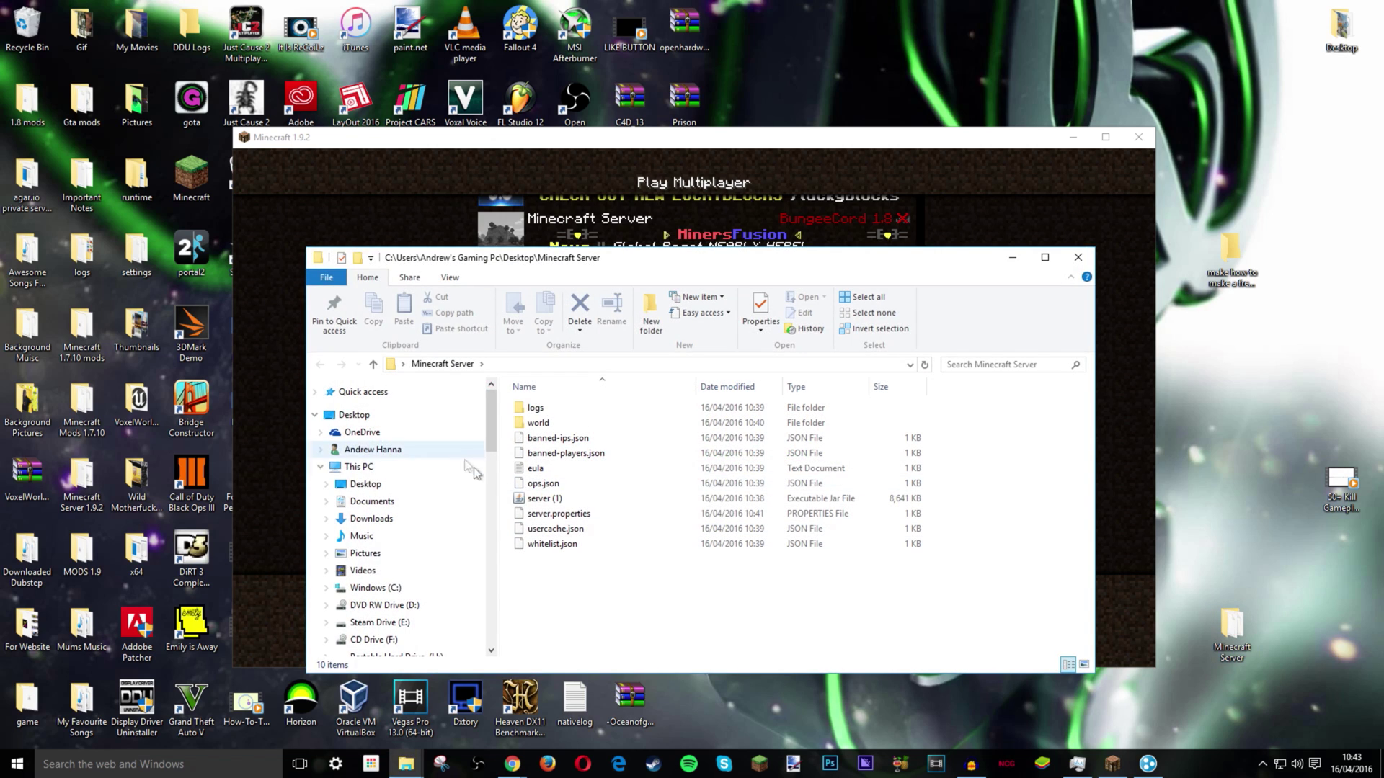
{"action": "double_click", "coordinate": [536, 499]}
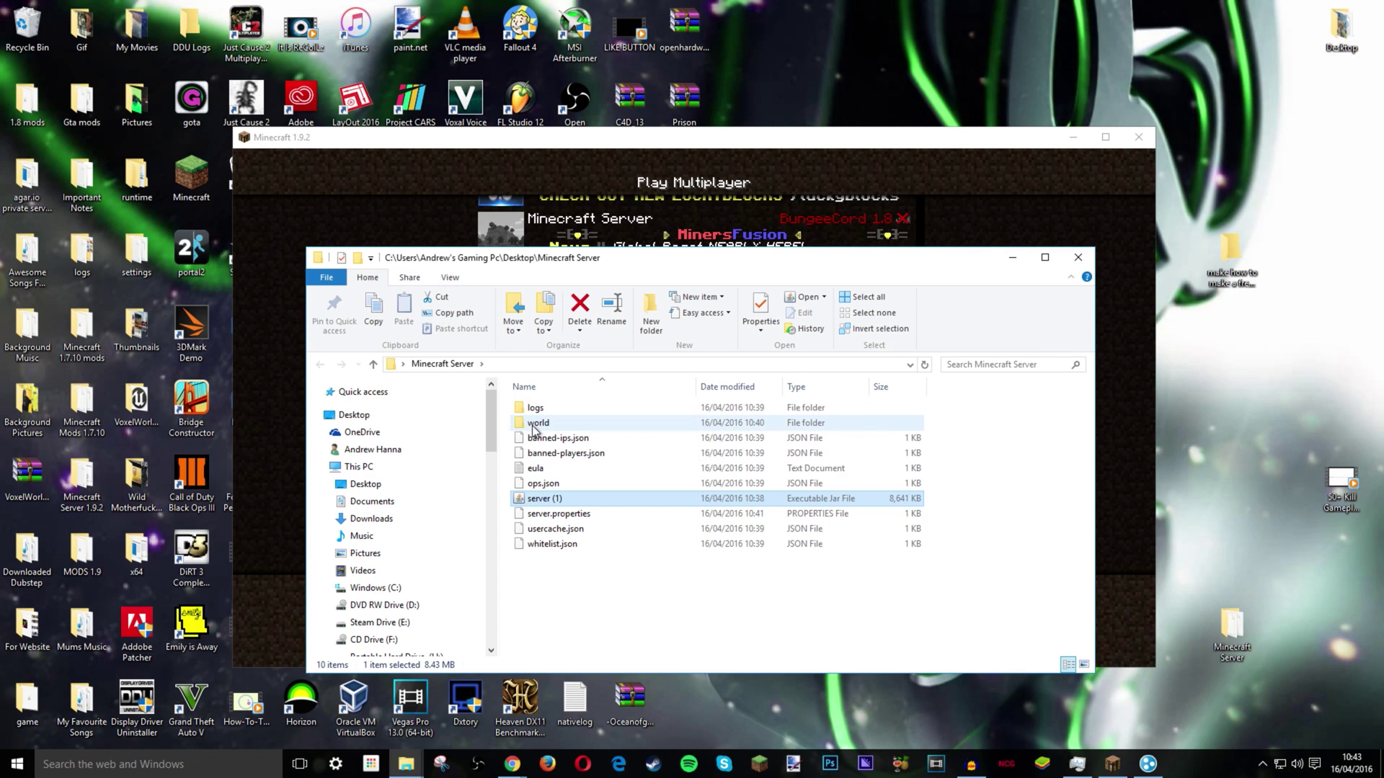
- Check the generated world folder, then minimise Explorer and return to the Minecraft server list
{"action": "left_click", "coordinate": [1063, 315]}
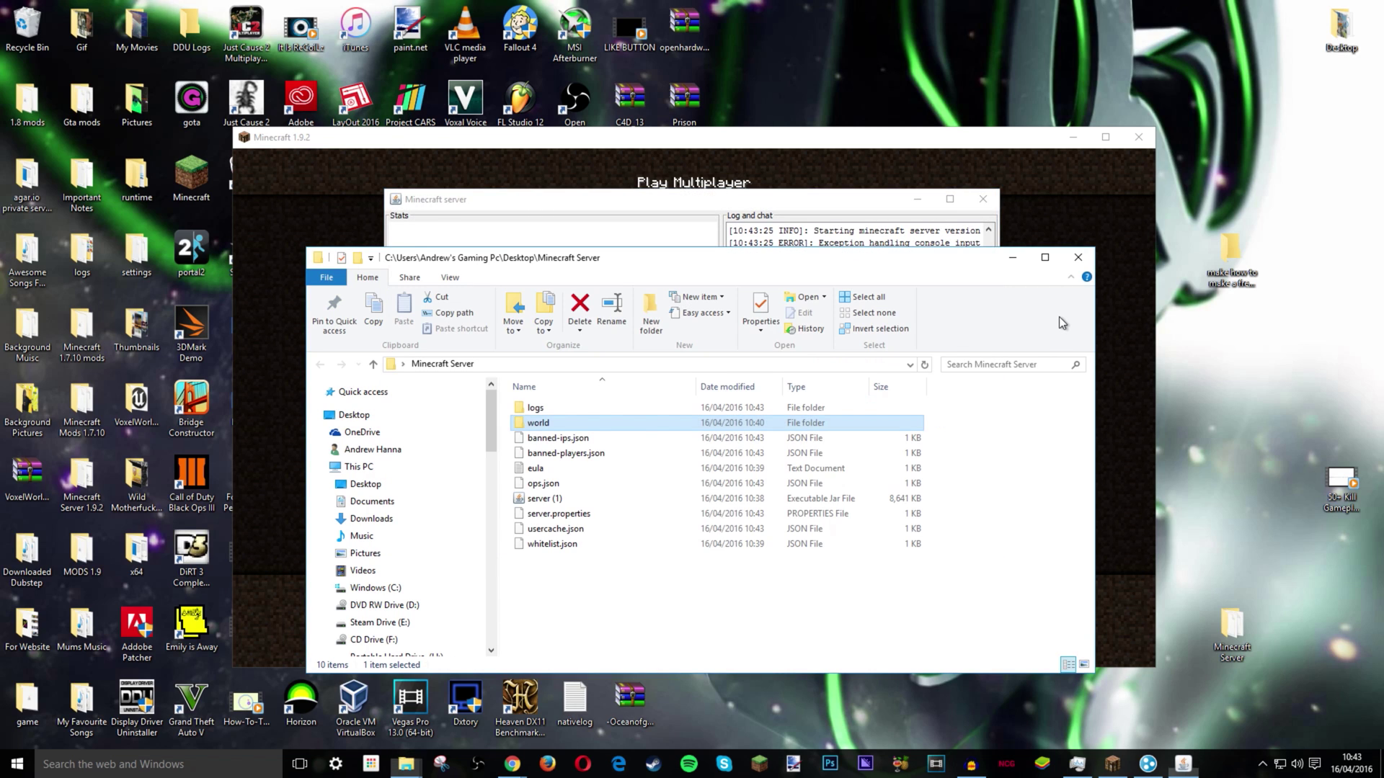
{"action": "left_click", "coordinate": [574, 426]}
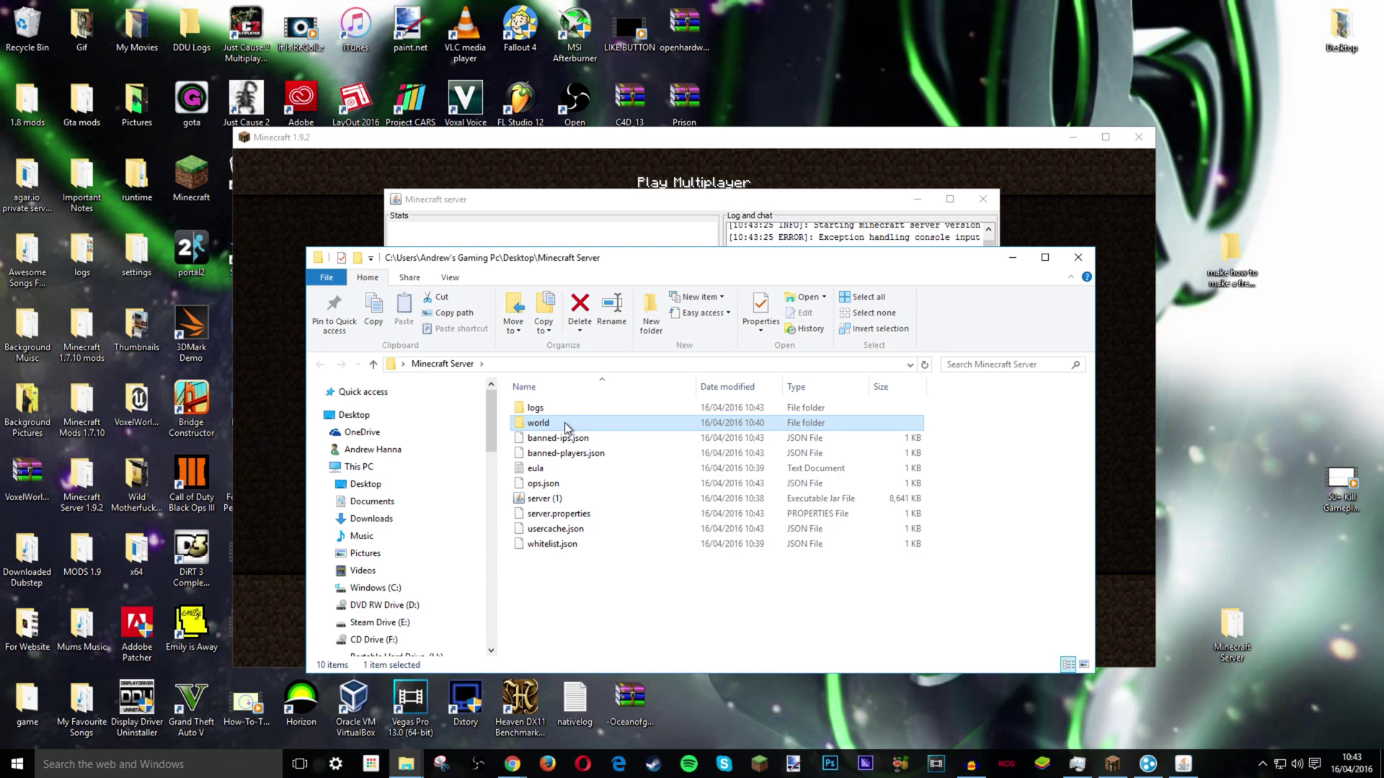
{"action": "double_click", "coordinate": [564, 422]}
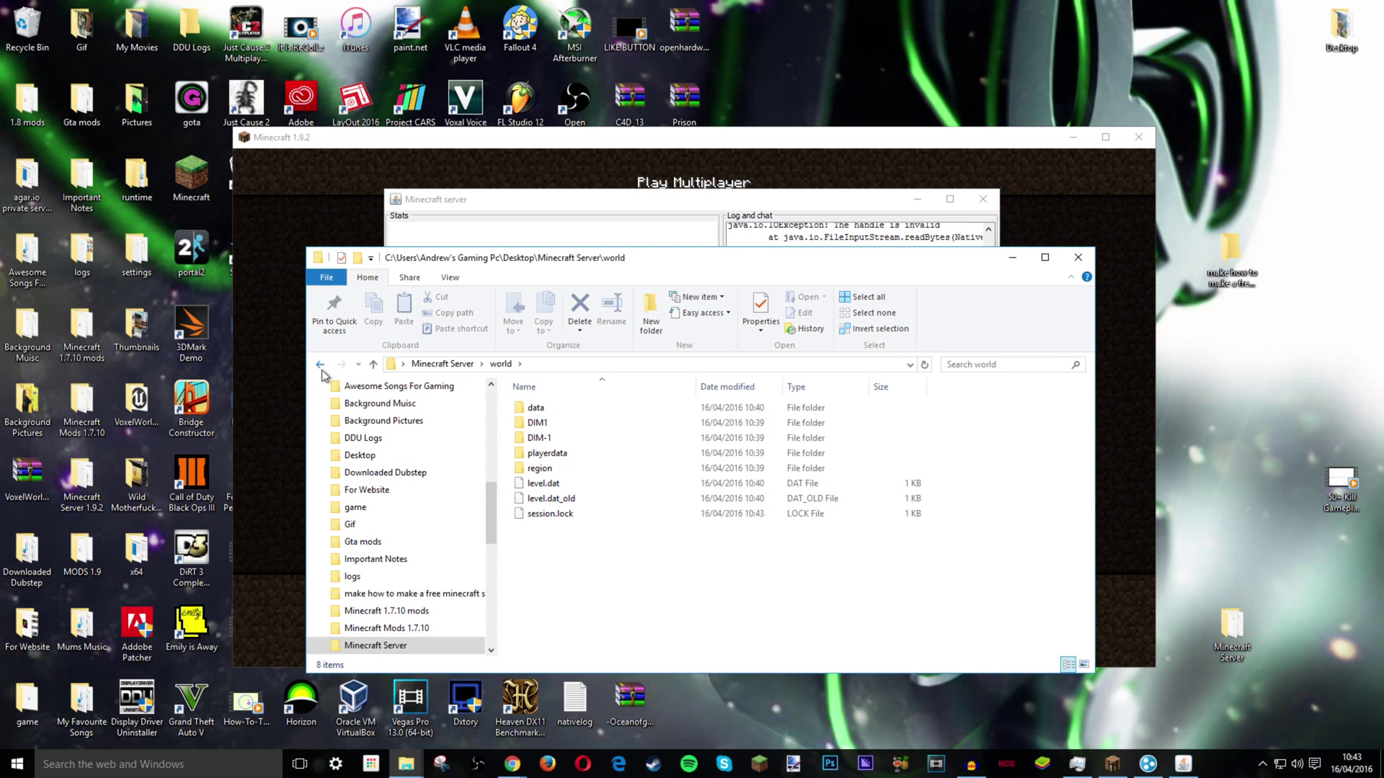
{"action": "left_click", "coordinate": [320, 364]}
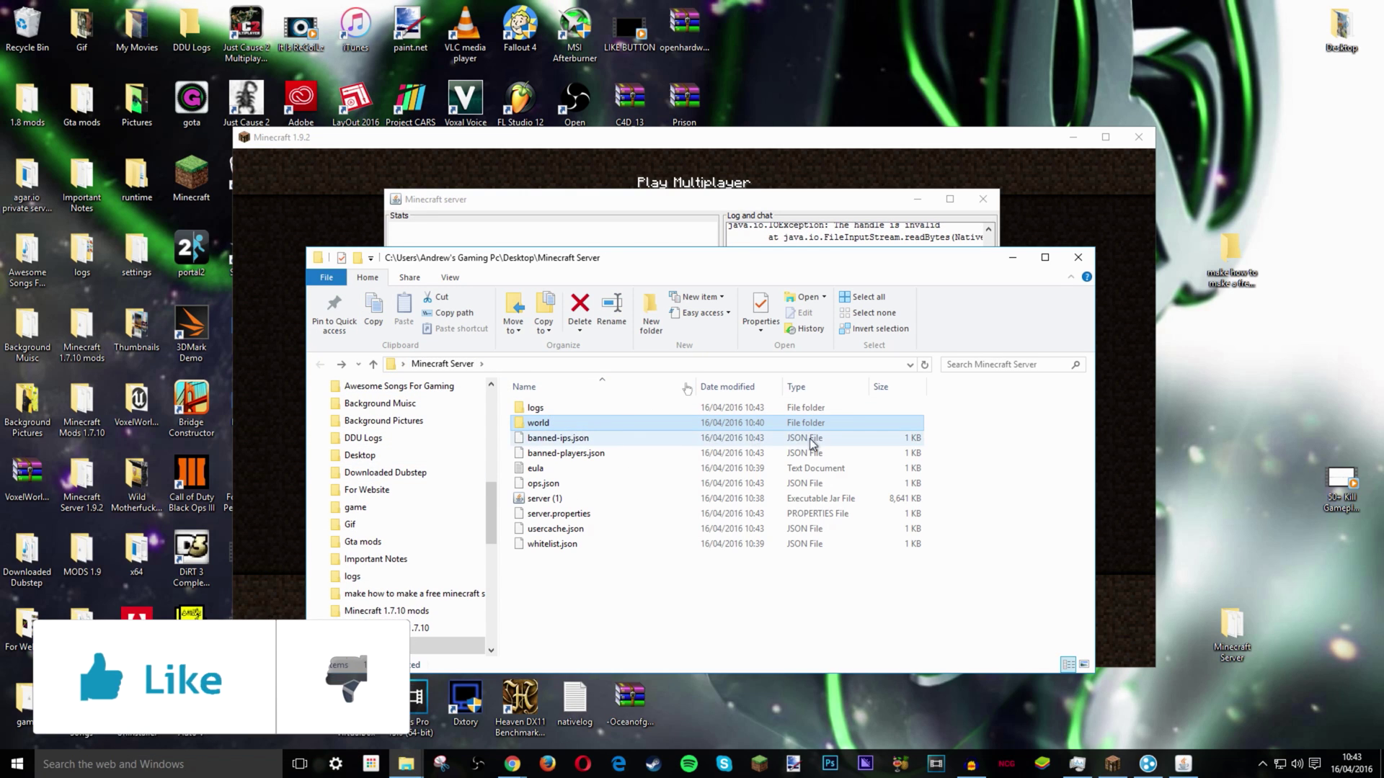
{"action": "left_click", "coordinate": [1012, 258]}
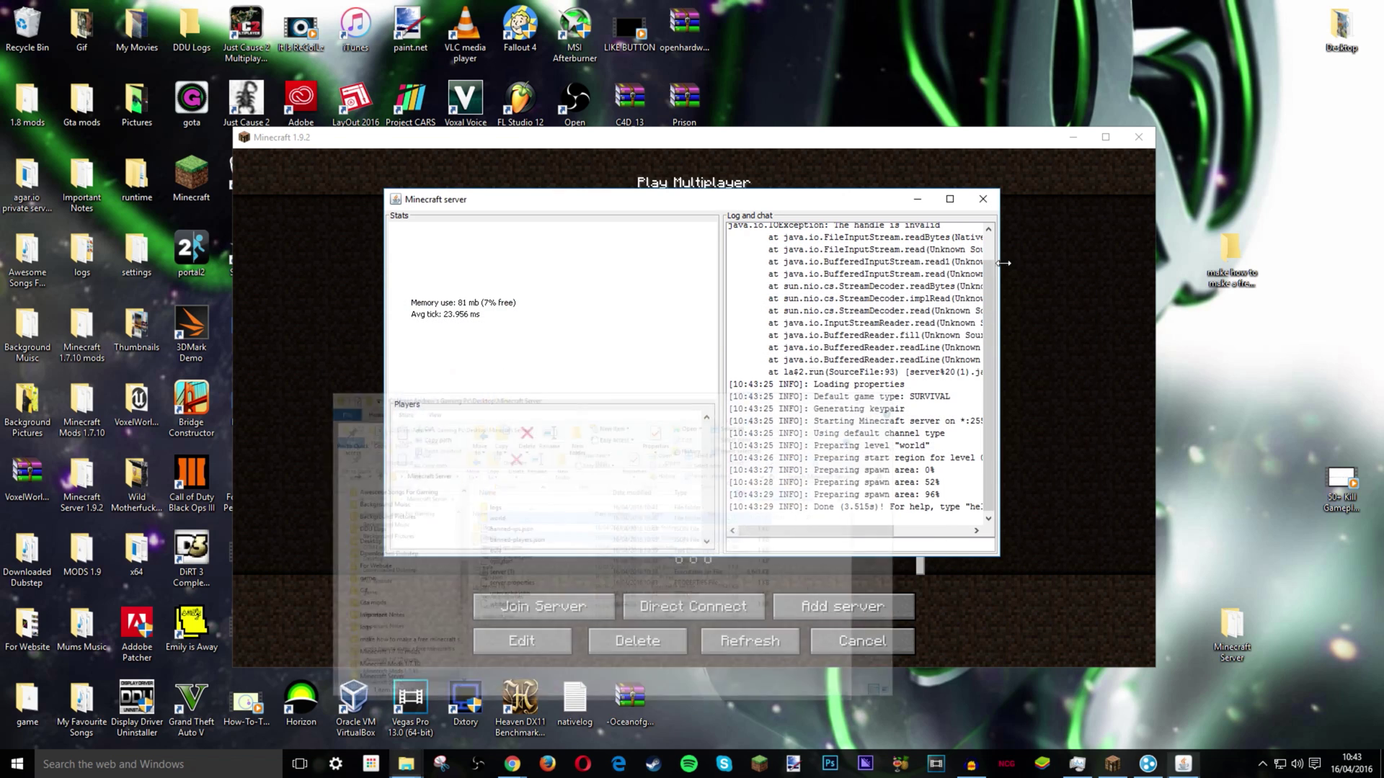
{"action": "left_click_drag", "start_coordinate": [939, 483], "coordinate": [764, 403]}
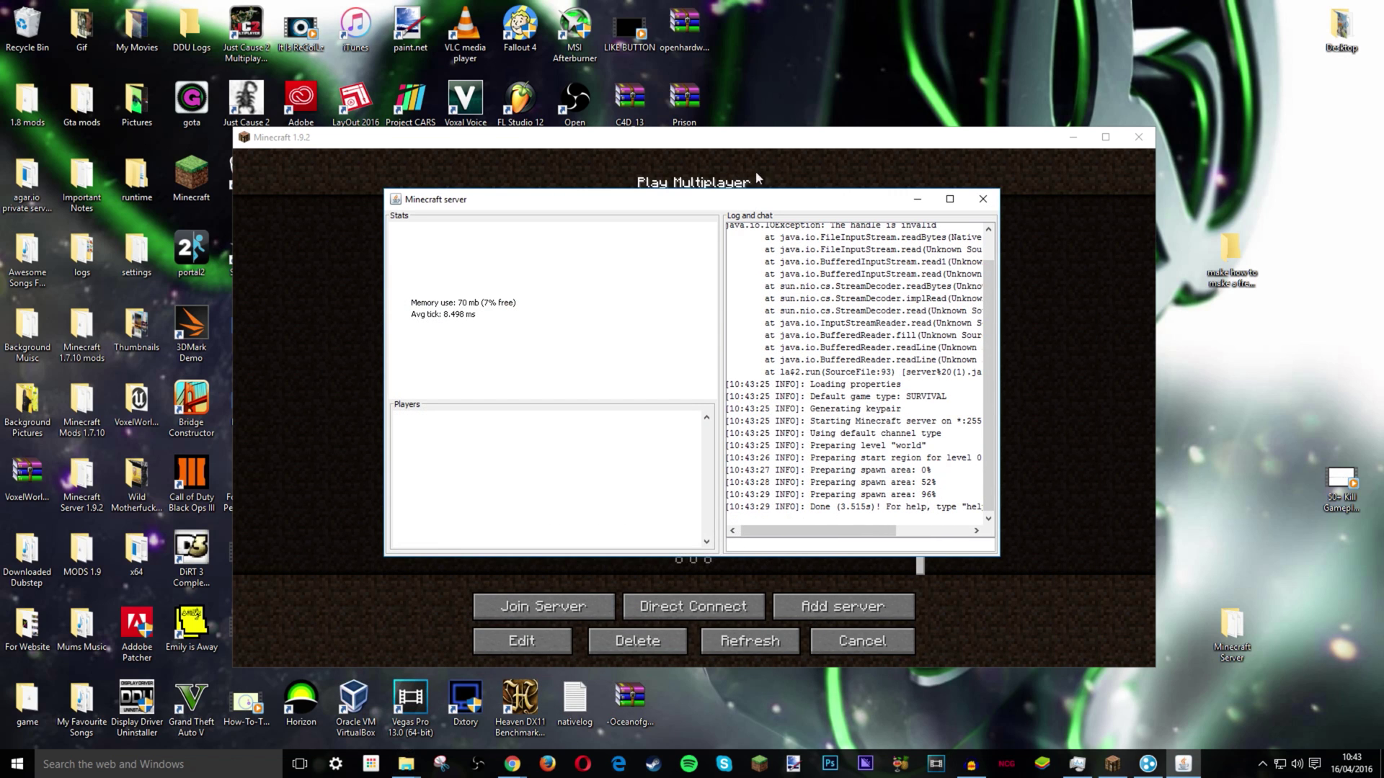
{"action": "left_click", "coordinate": [721, 576]}
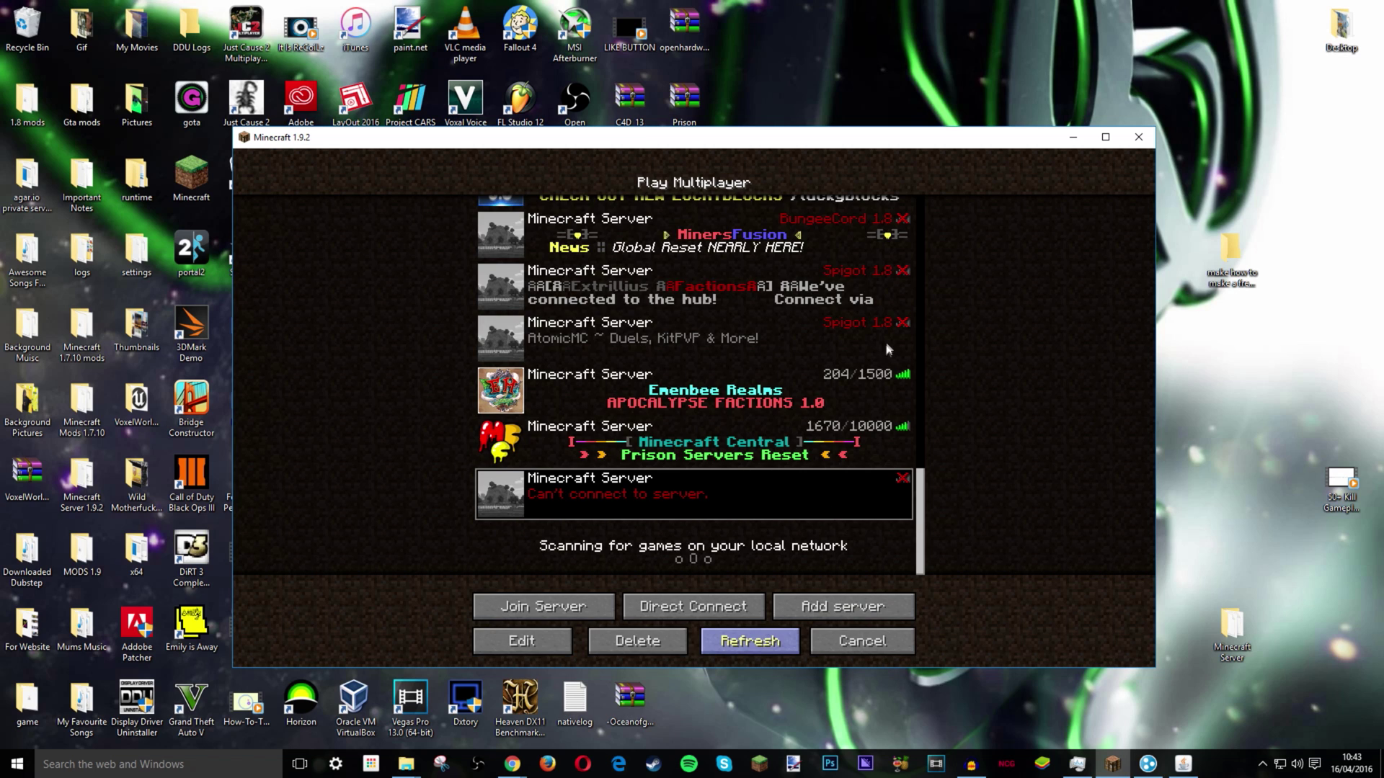
- Refresh the list and join THE HOW-TO-Tech Server showing 0/20
{"action": "left_click", "coordinate": [750, 641]}
{"action": "scroll", "coordinate": [949, 575], "scroll_direction": "down", "scroll_amount": 10}
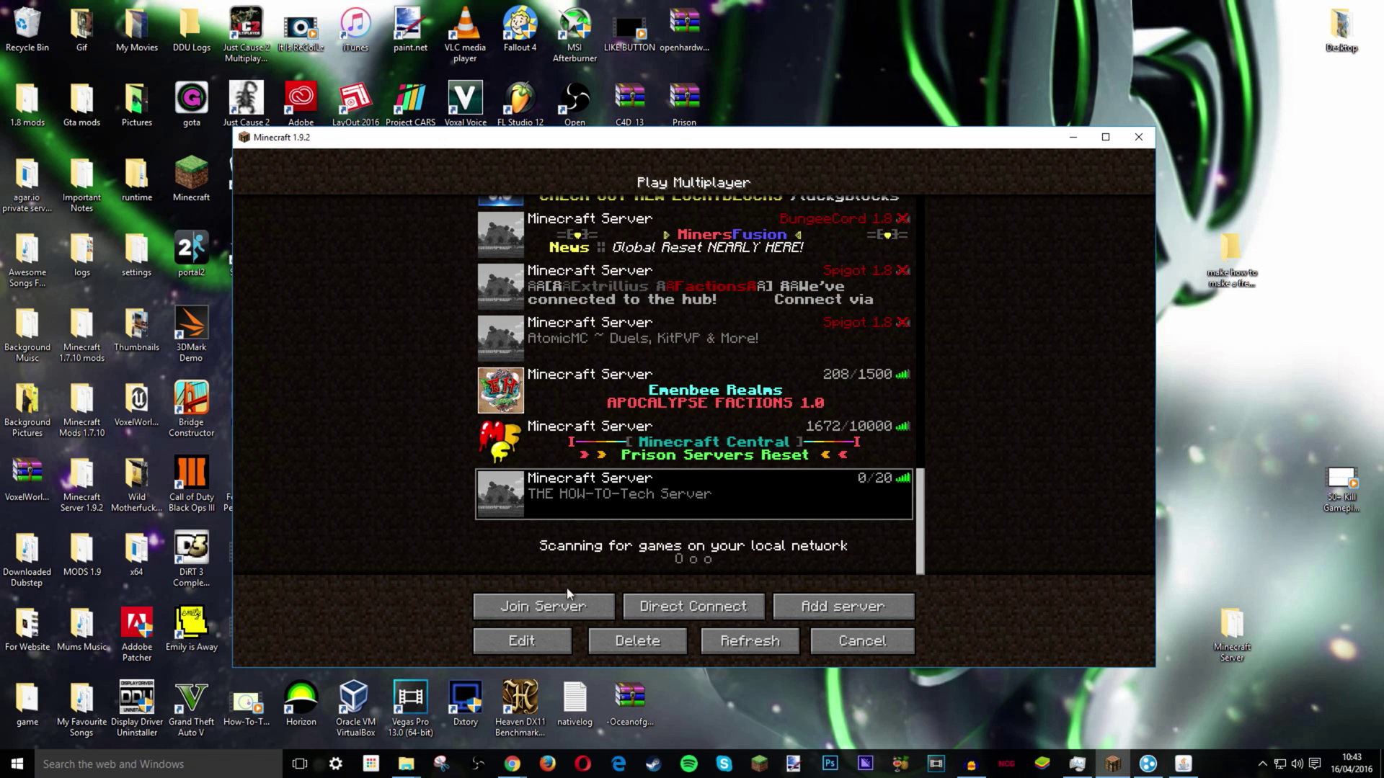
{"action": "left_click", "coordinate": [556, 606]}
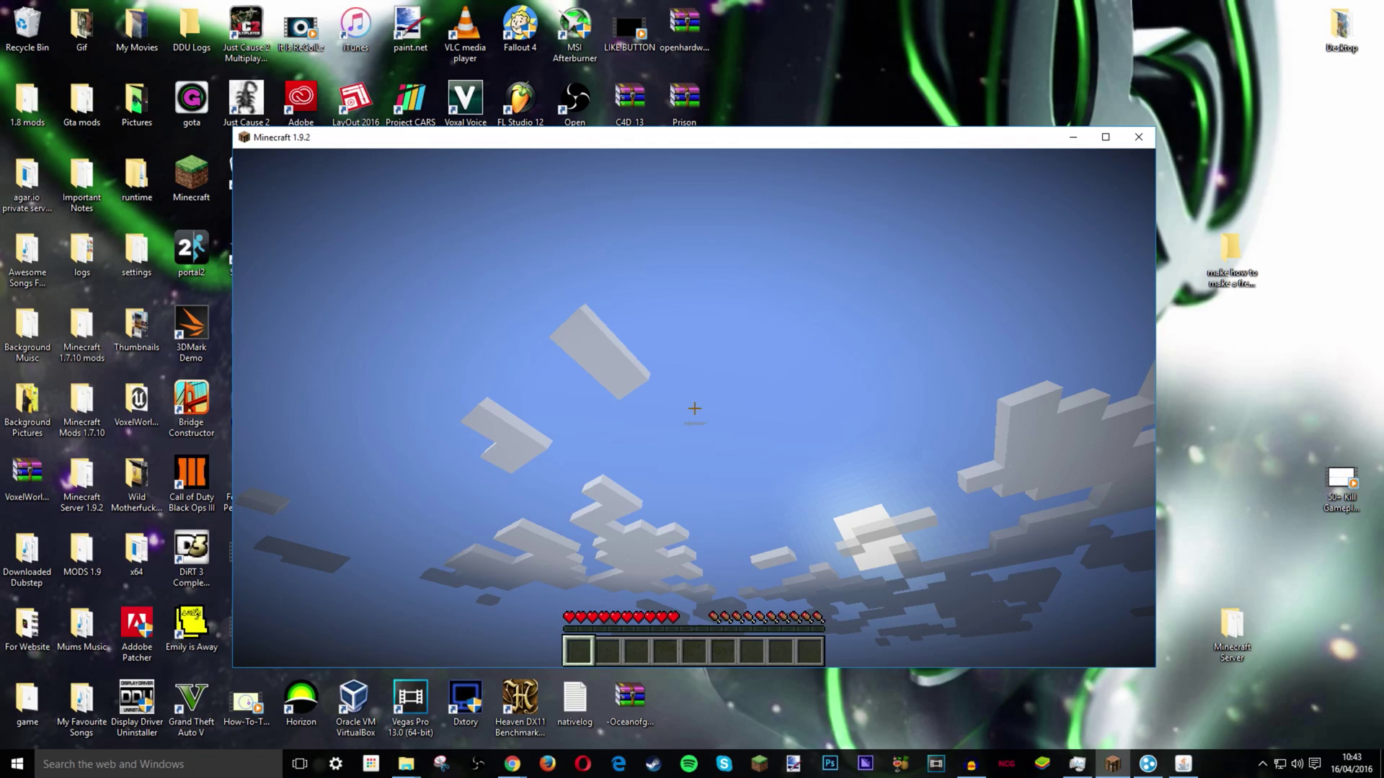
{"action": "mouse_move", "coordinate": [694, 409]}
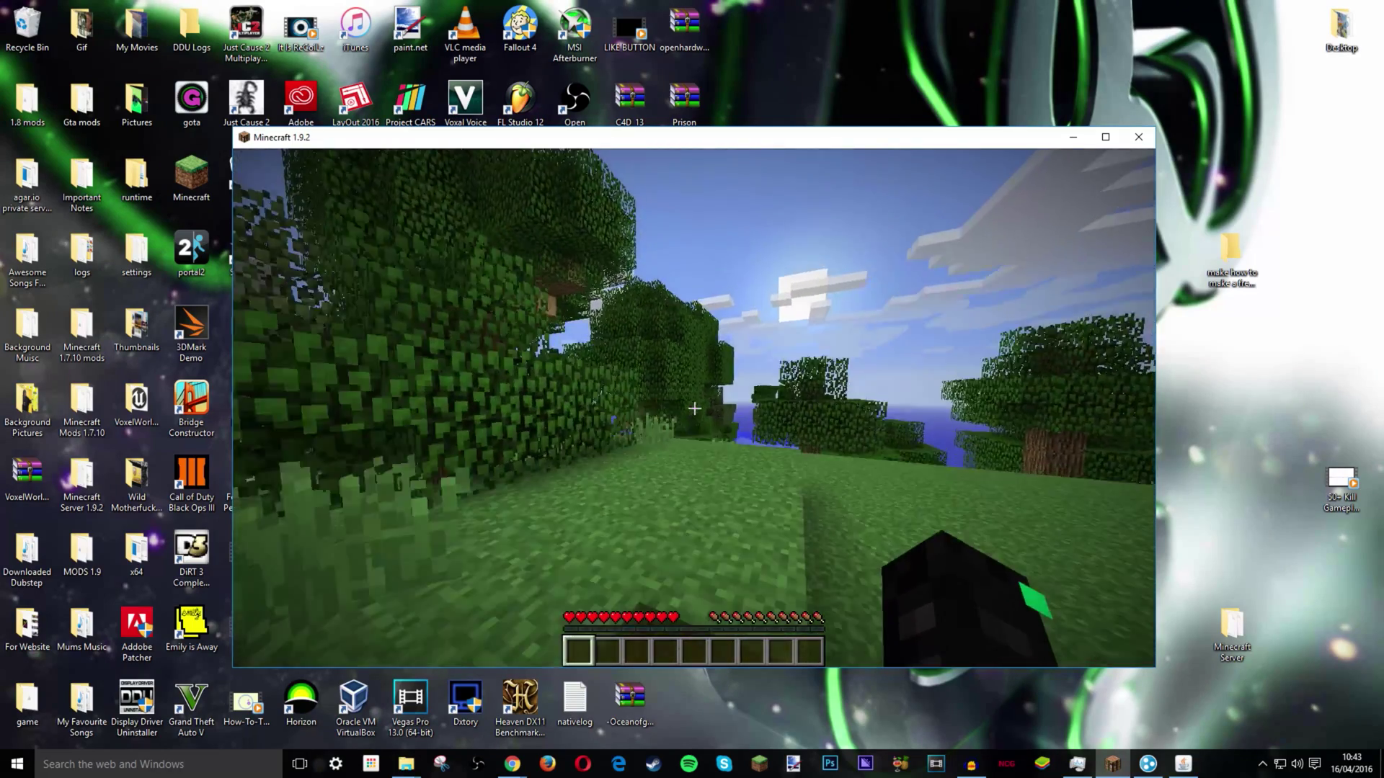
- Walk forward into the trees, check the console shows the player joined, and return to the game
{"action": "key", "text": "w"}
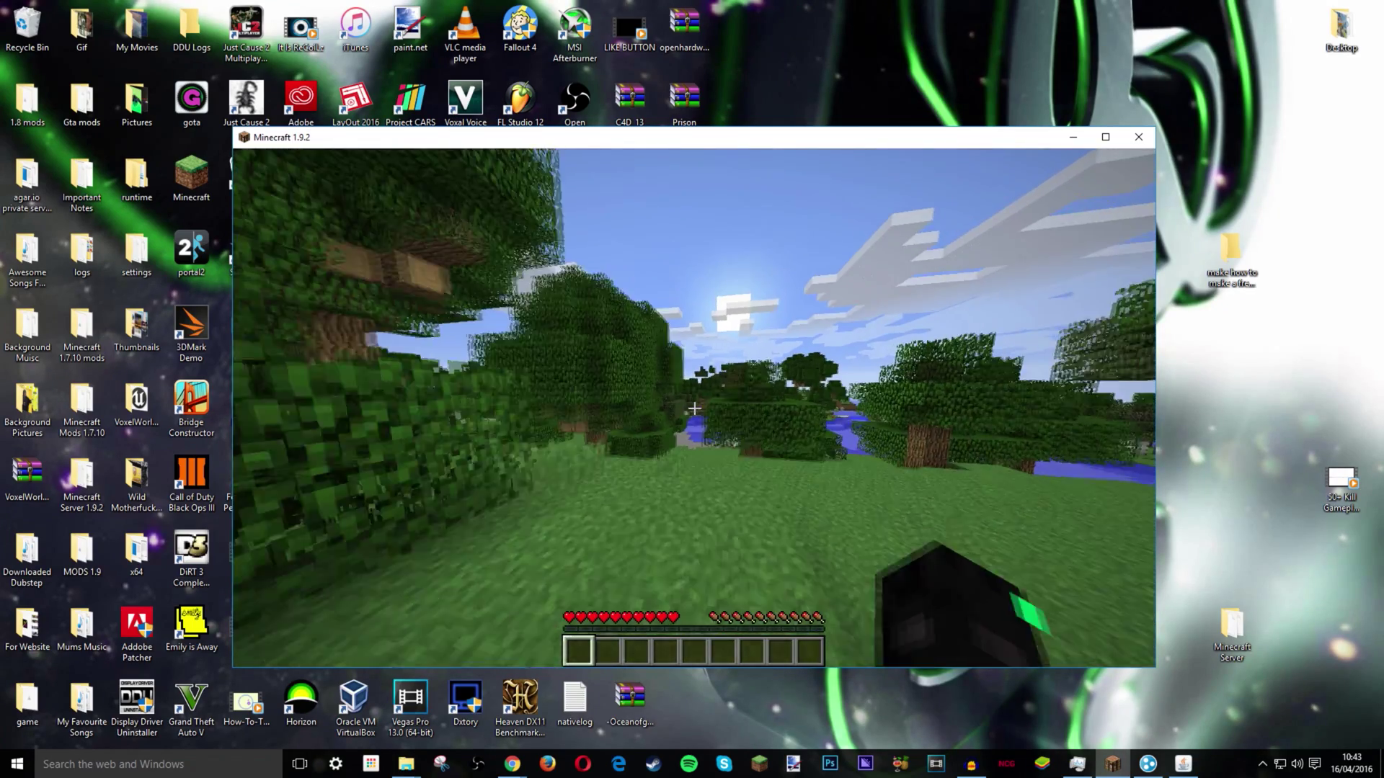
{"action": "key", "text": "w"}
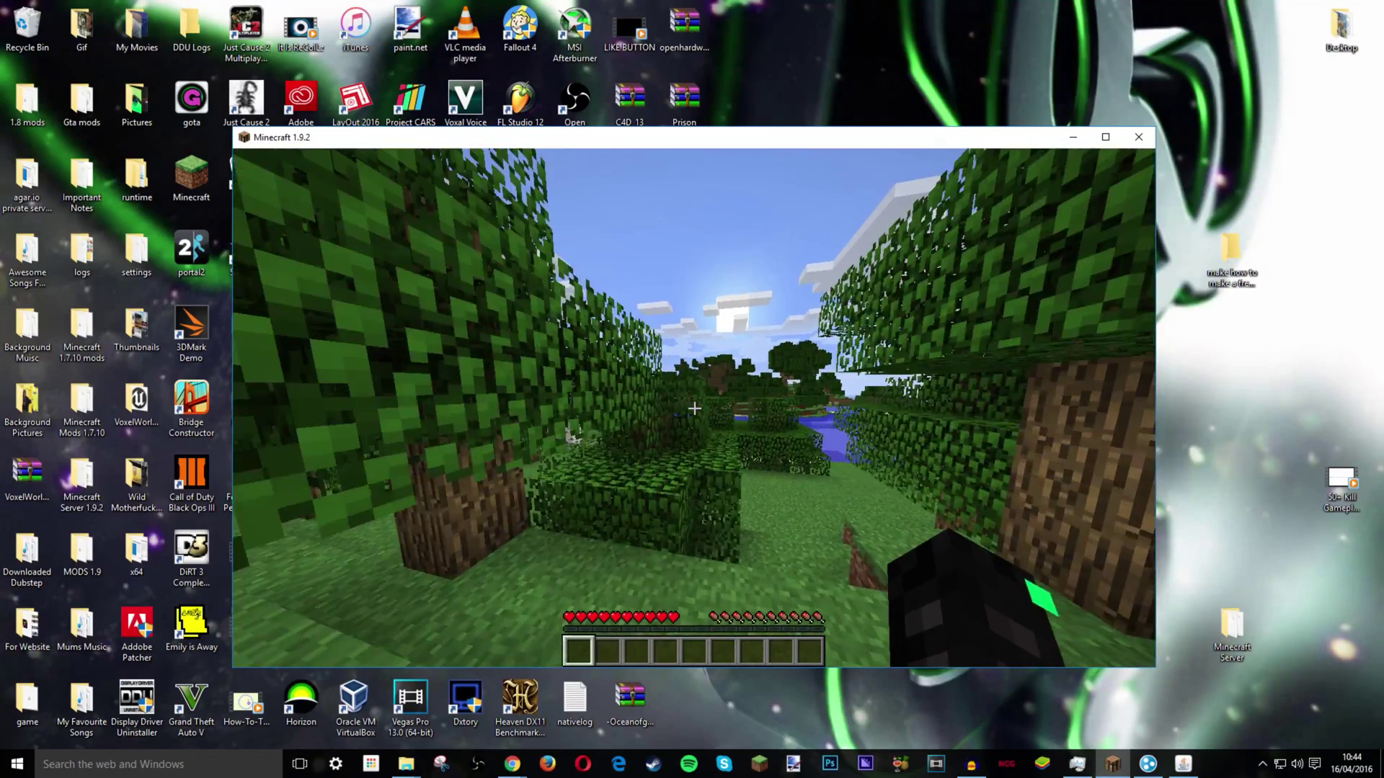
{"action": "key", "text": "w"}
{"action": "key", "text": "space"}
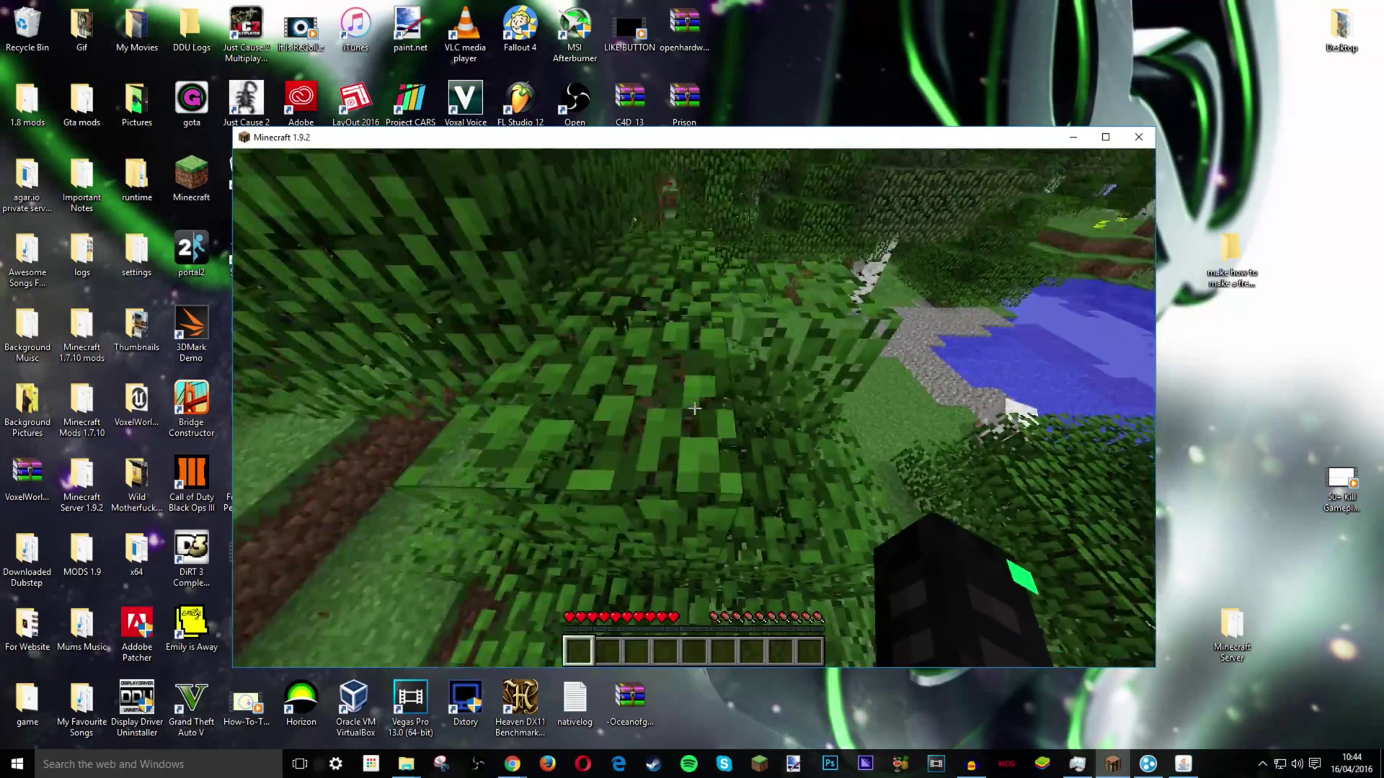
{"action": "key", "text": "Escape"}
{"action": "key", "text": "alt+Tab"}
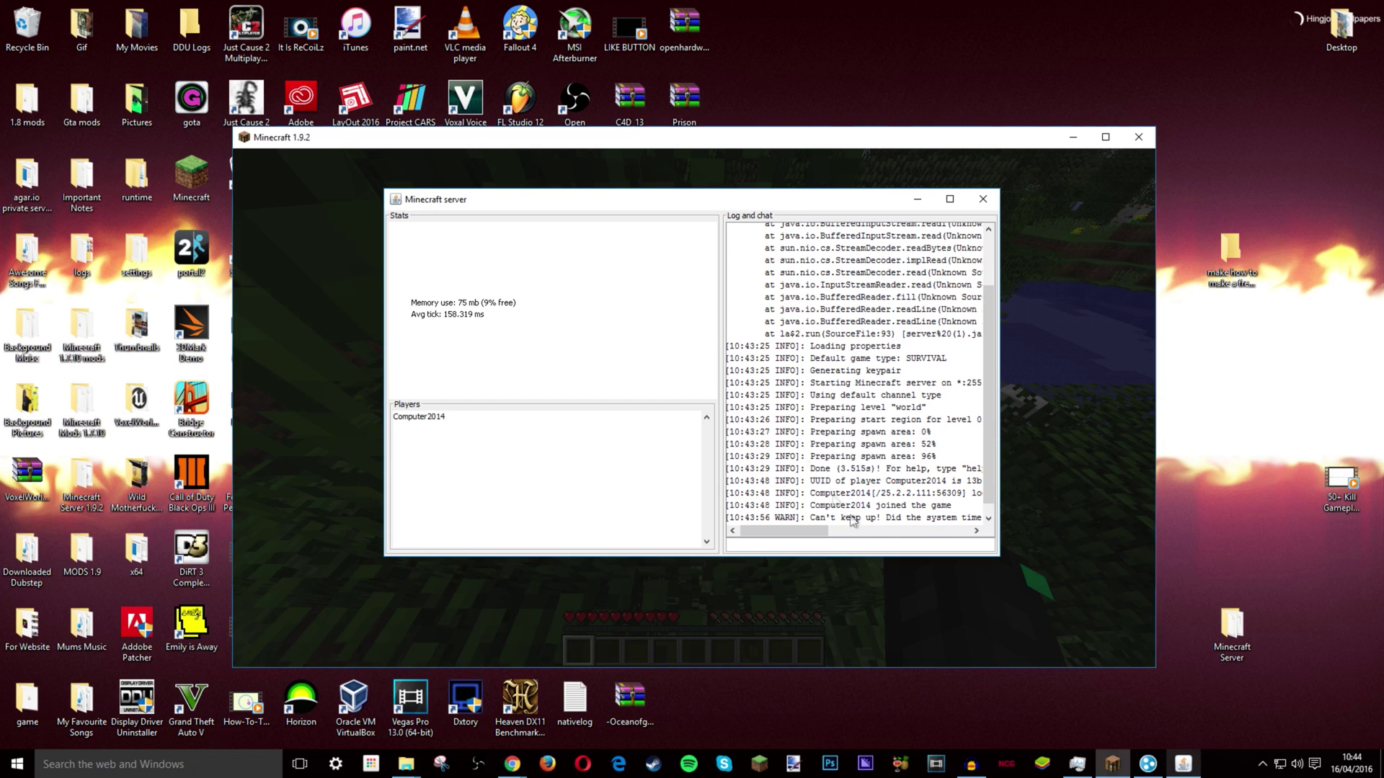
{"action": "left_click", "coordinate": [511, 616]}
- Try the /gamemode chat command, which is denied without operator rights
{"action": "key", "text": "Escape"}
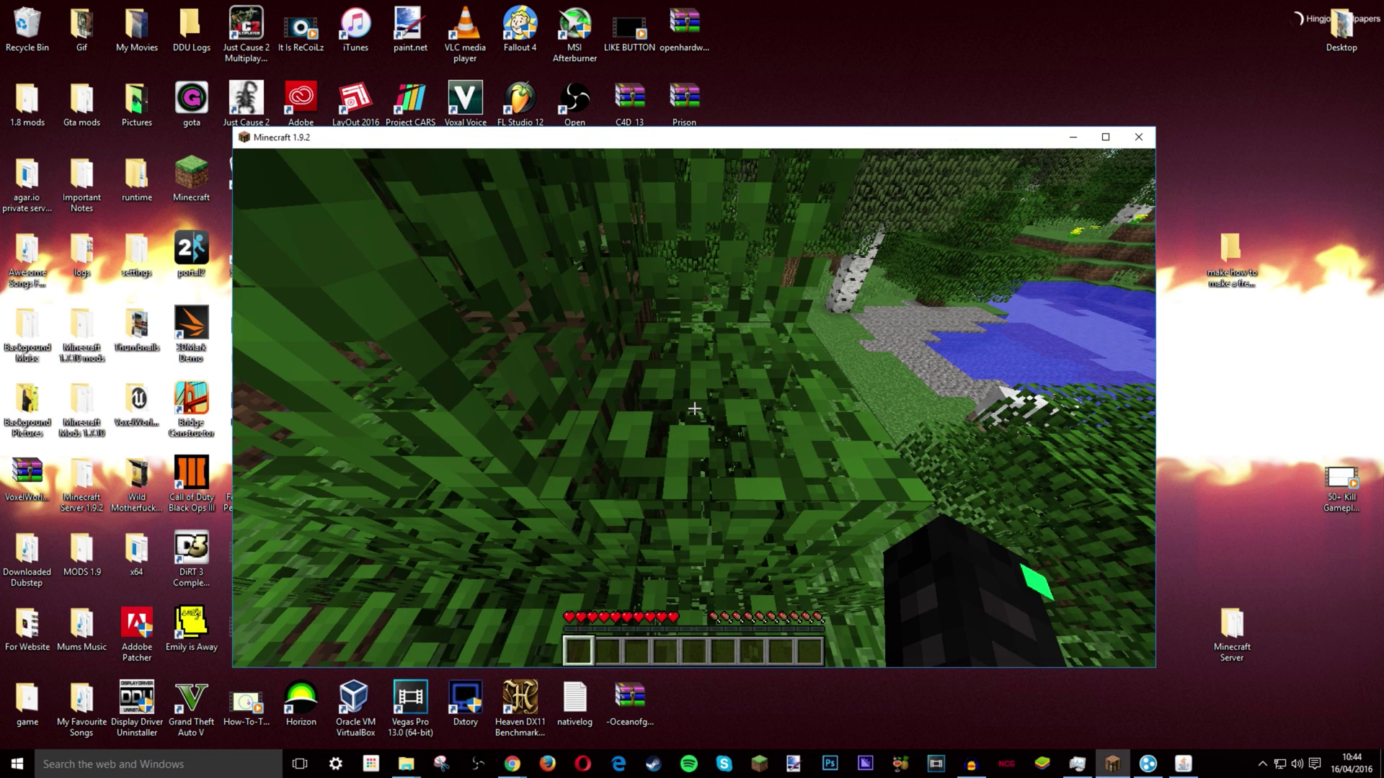
{"action": "key", "text": "slash"}
{"action": "type", "text": "game"}
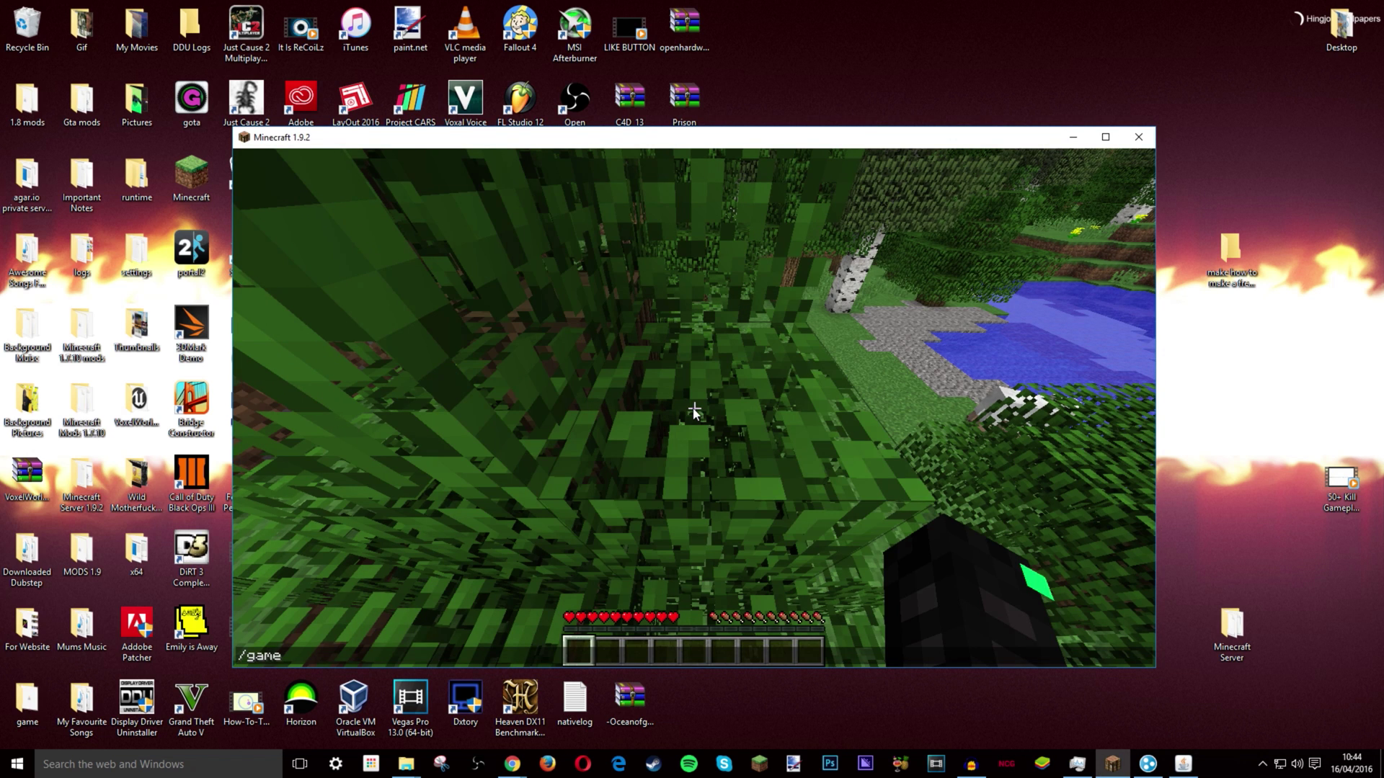
{"action": "type", "text": "mode 1"}
{"action": "key", "text": "Return"}
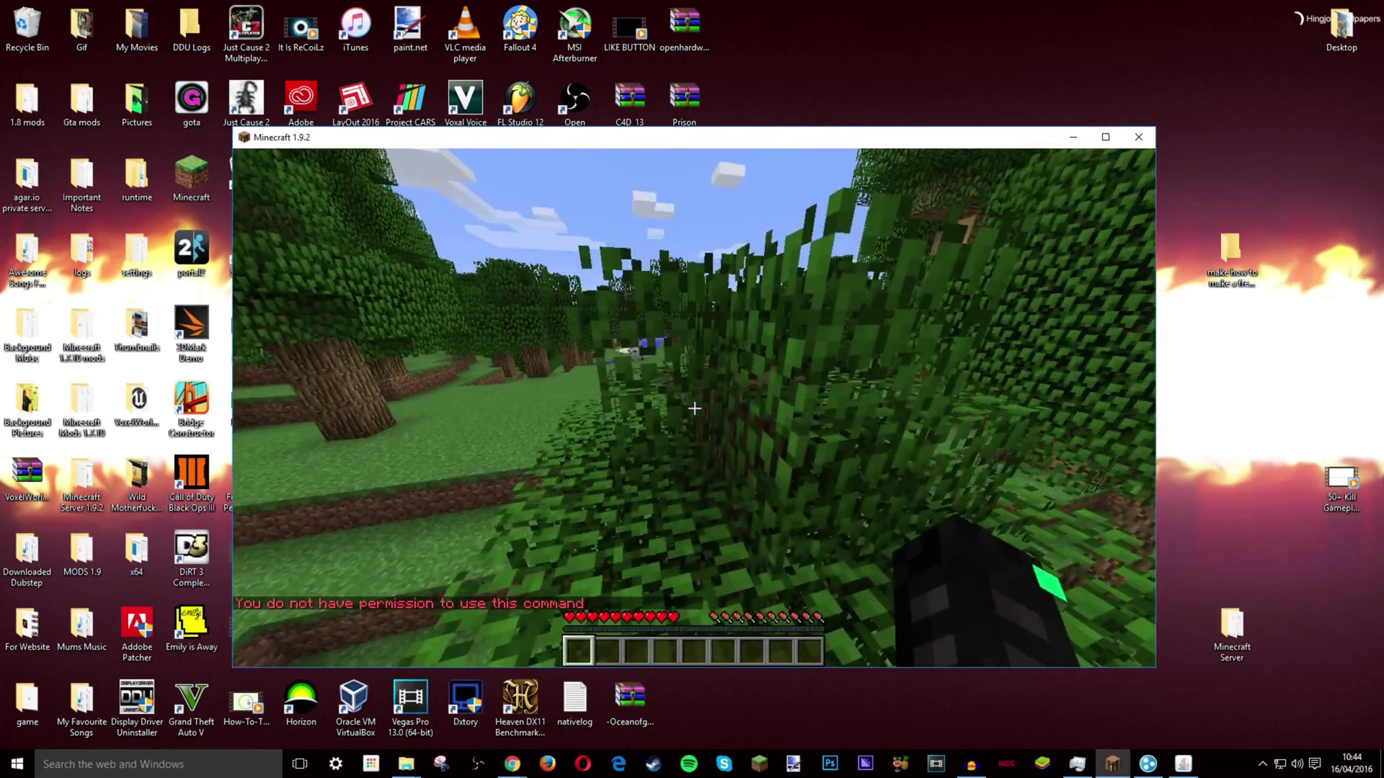
{"action": "key", "text": "Escape"}
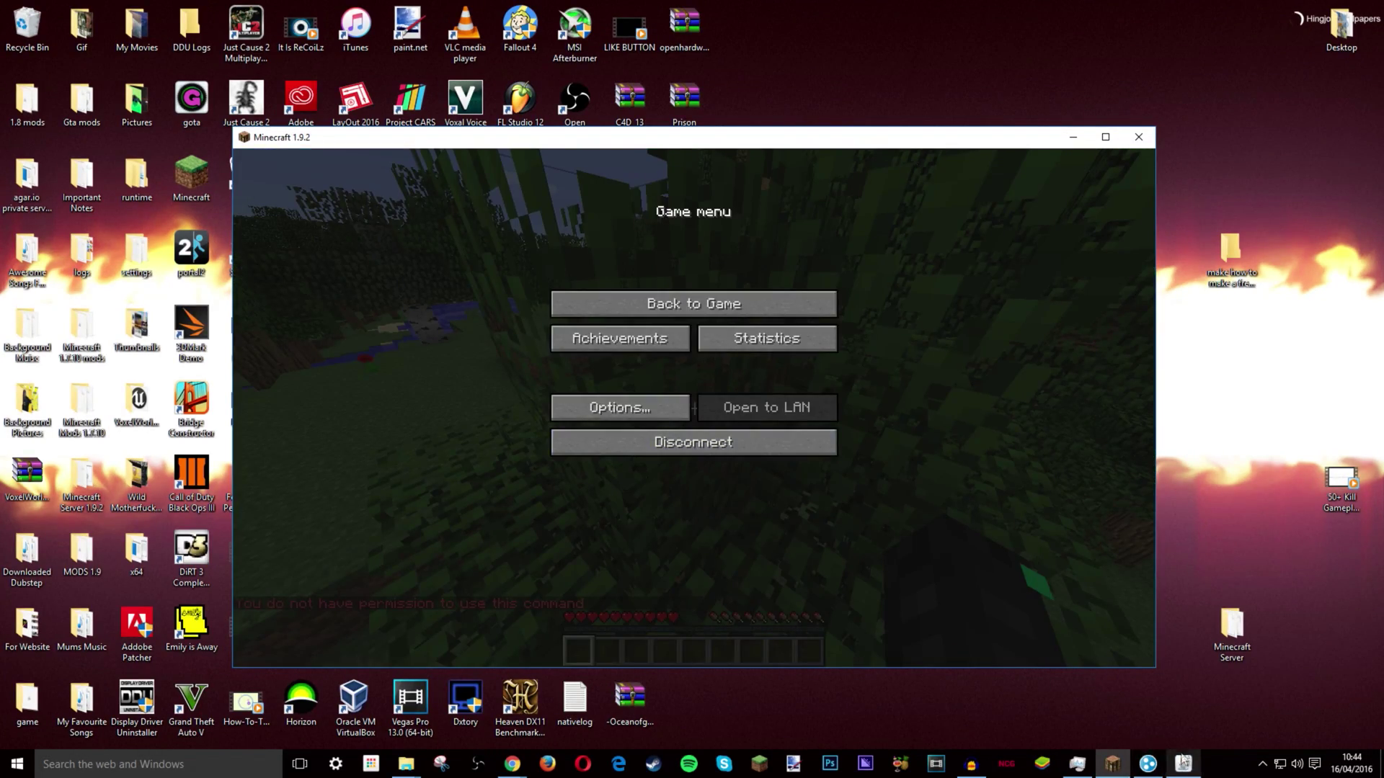
- Op the player from the server console, then resume the game in Creative mode
{"action": "left_click", "coordinate": [1183, 763]}
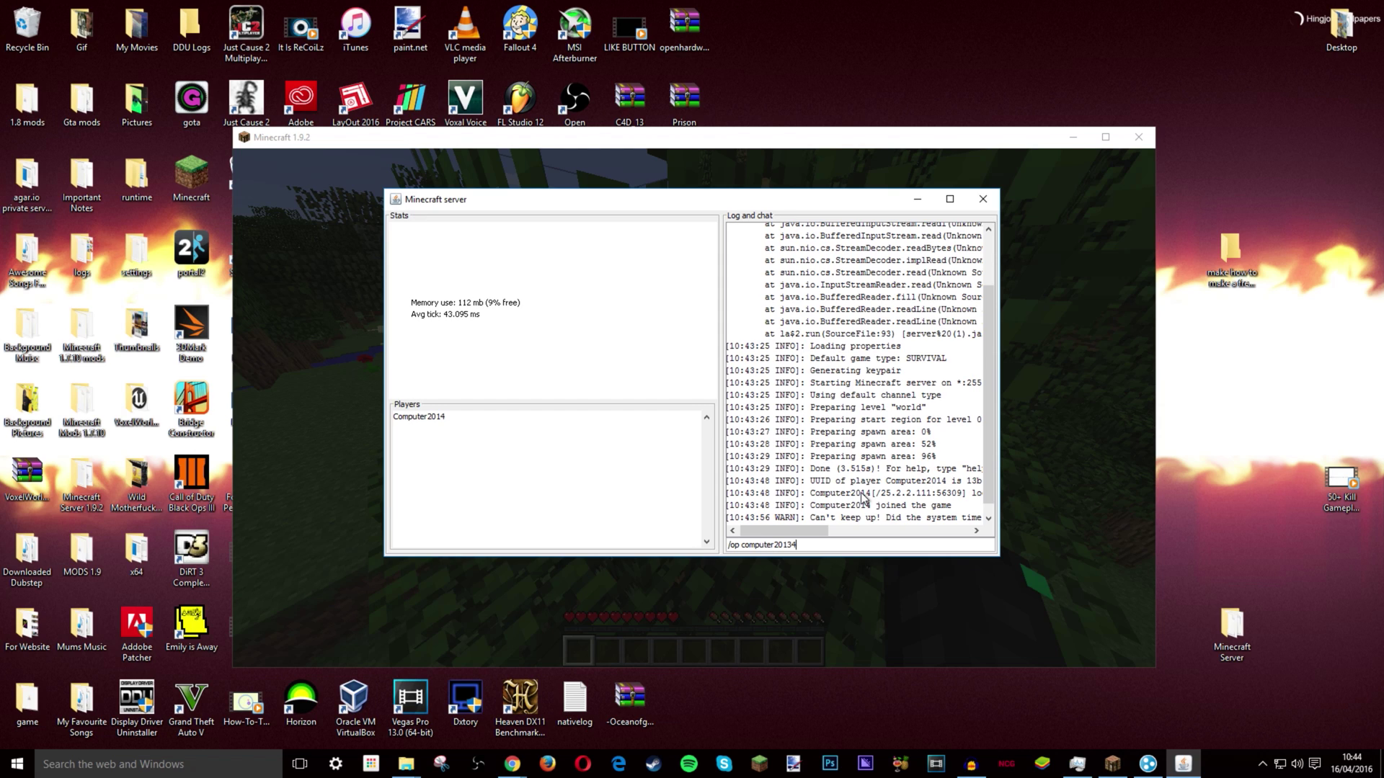
{"action": "key", "text": "Return"}
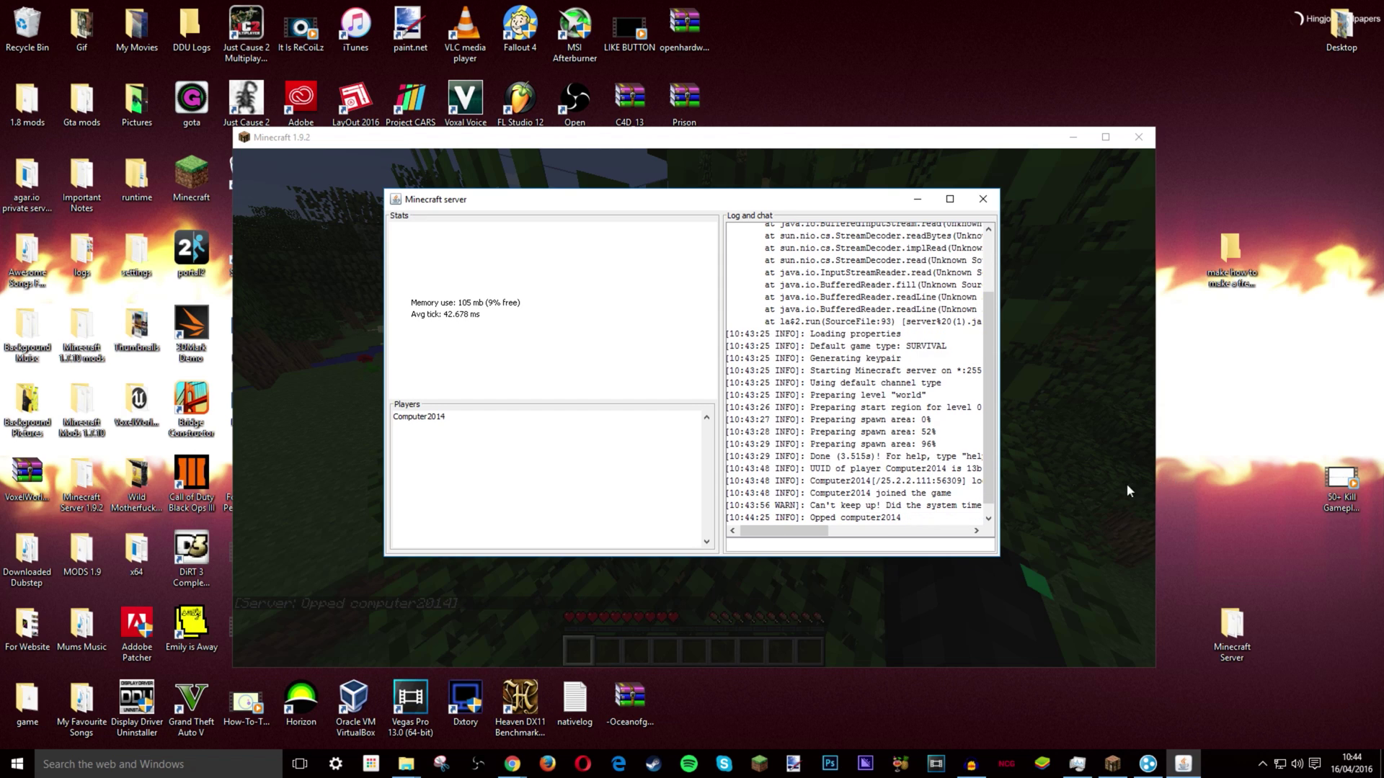
{"action": "left_click", "coordinate": [1129, 484]}
{"action": "key", "text": "Escape"}
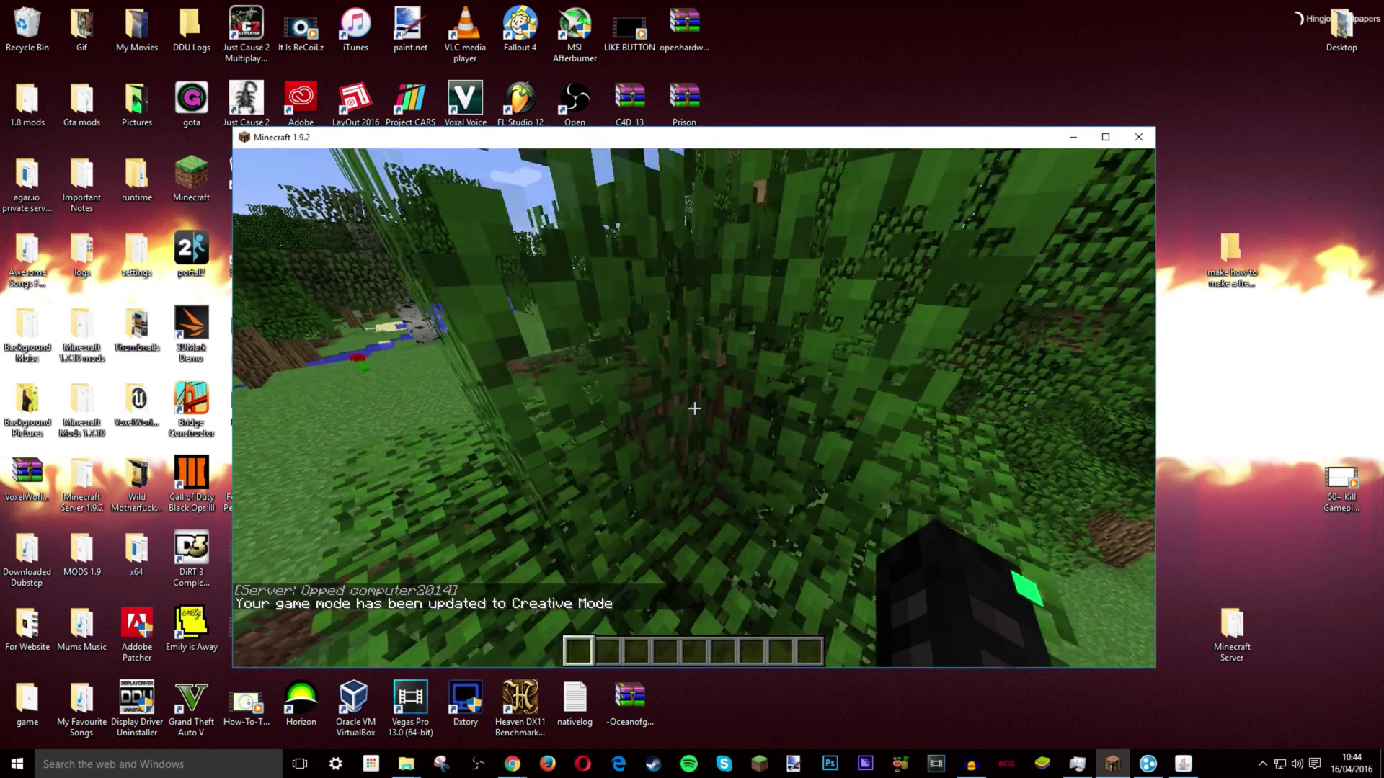
- Fly up above the treetops and forward over the forest and lake
{"action": "key", "text": "space"}
{"action": "key", "text": "space"}
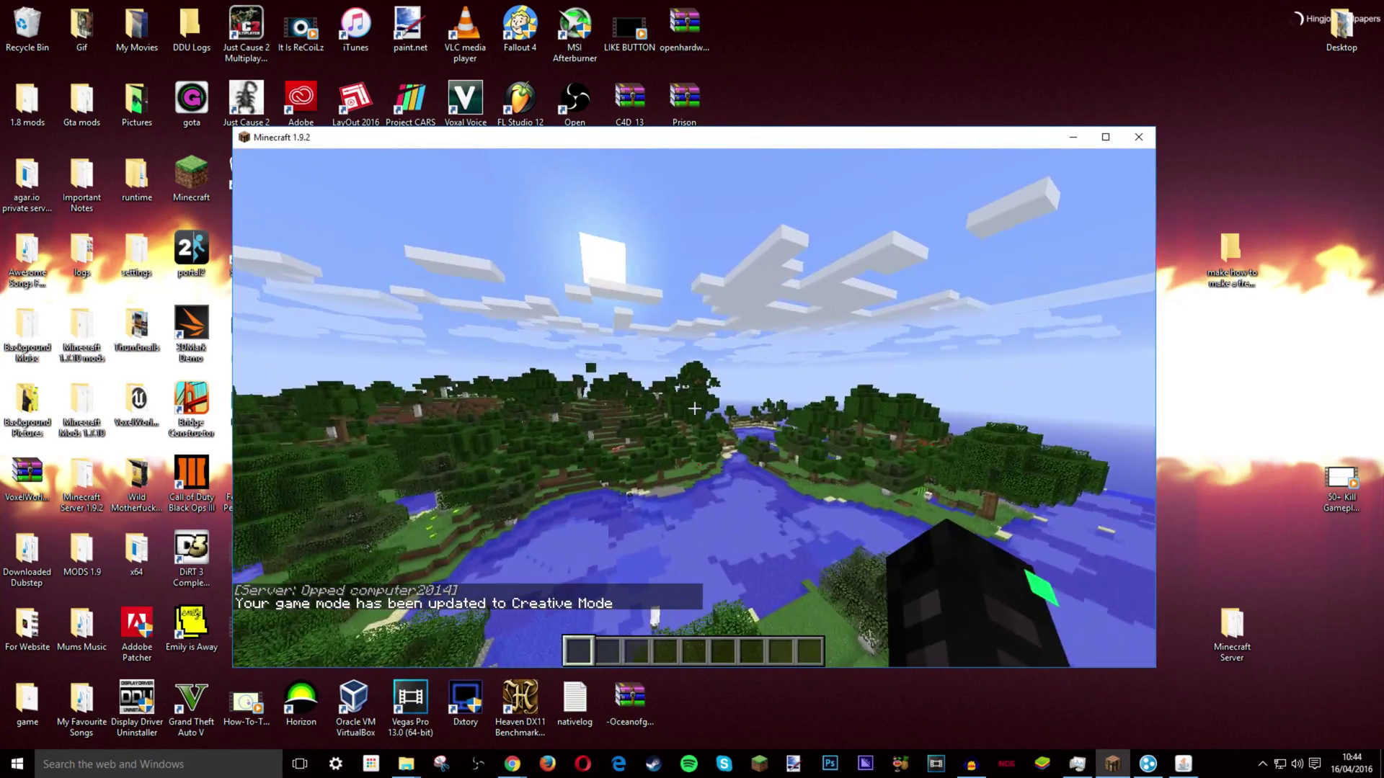
{"action": "key", "text": "w"}
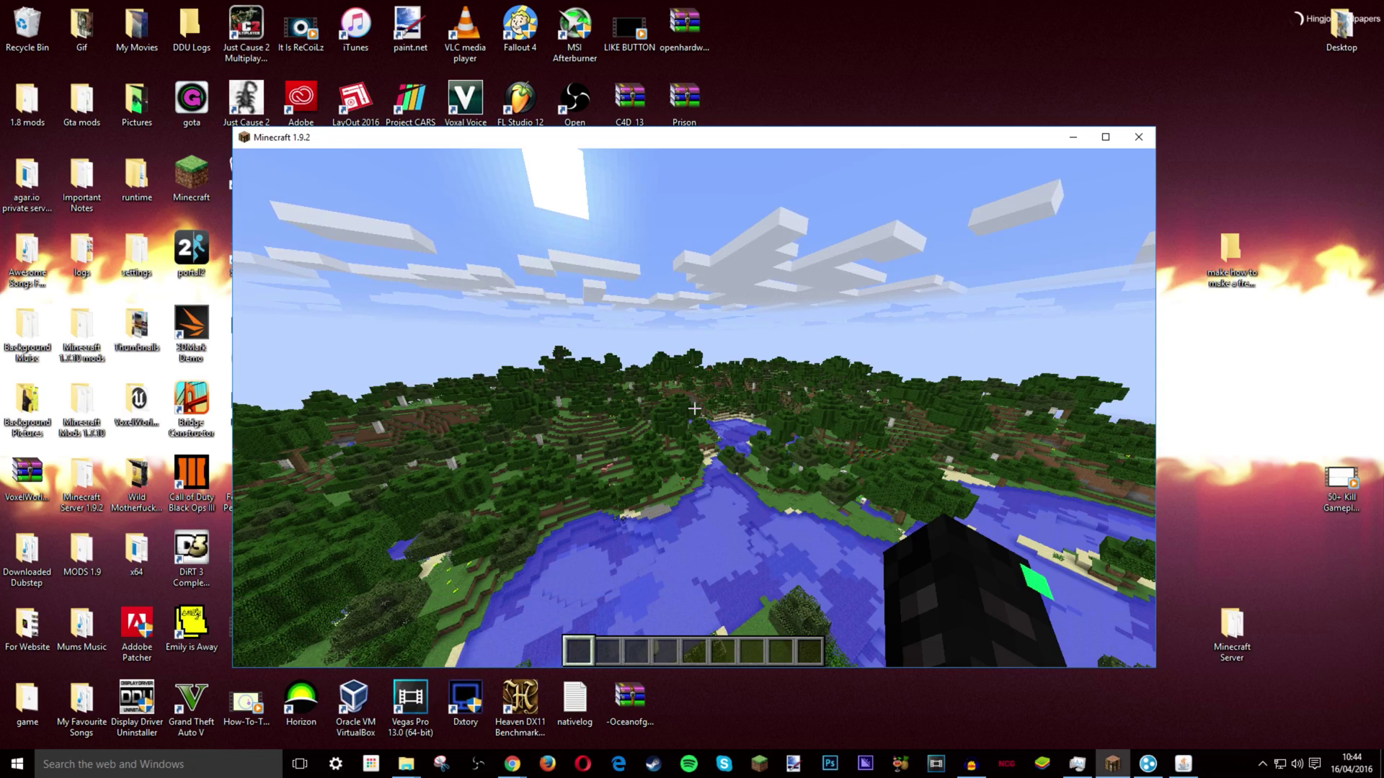
{"action": "mouse_move", "coordinate": [694, 409]}
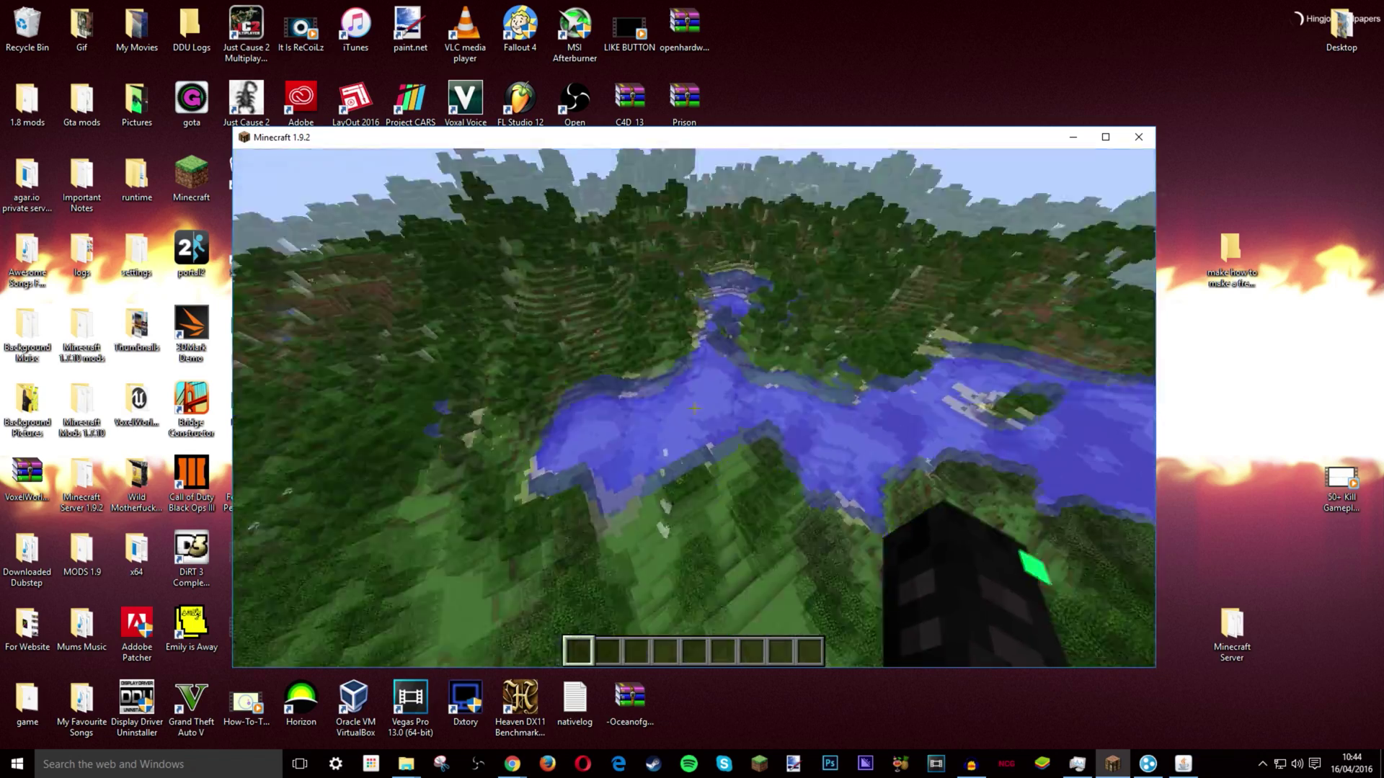